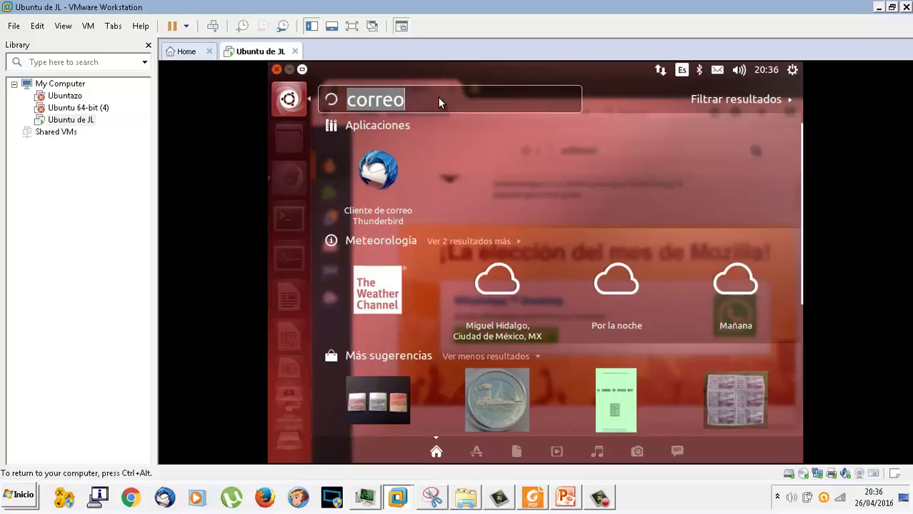
# Step: Search the Ubuntu Dash for banshee, clear the search and look for the VLC multimedia player in the launcher
pyautogui.write('bamsj')
pyautogui.press('BackSpace')
pyautogui.press('BackSpace')
pyautogui.press('BackSpace')
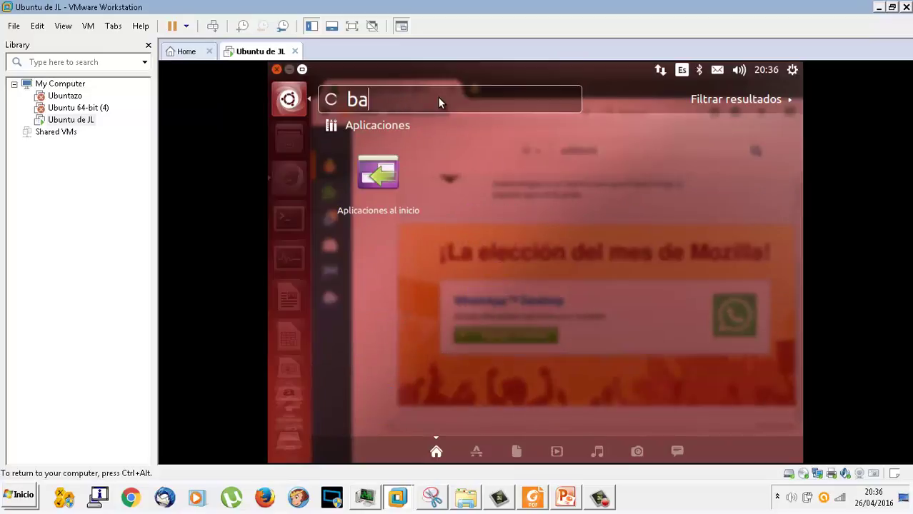
pyautogui.write('nsh')
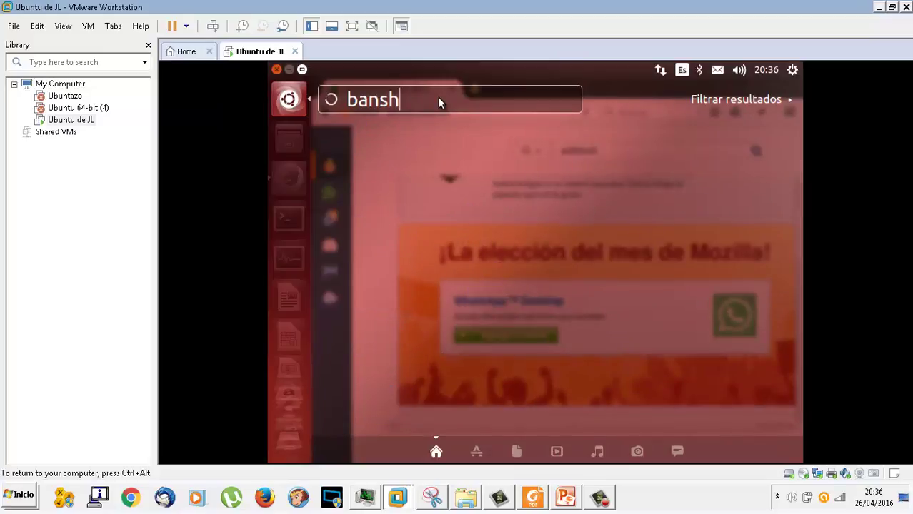
pyautogui.write('ee')
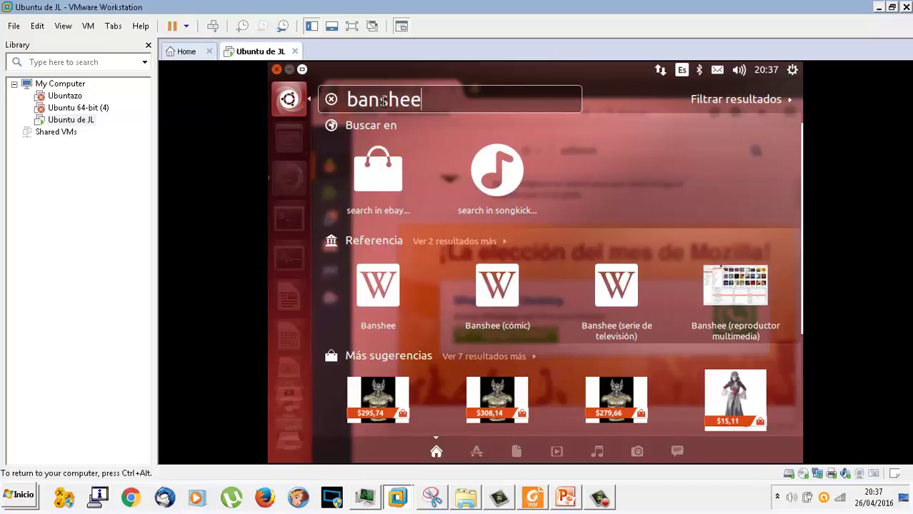
pyautogui.press('Escape')
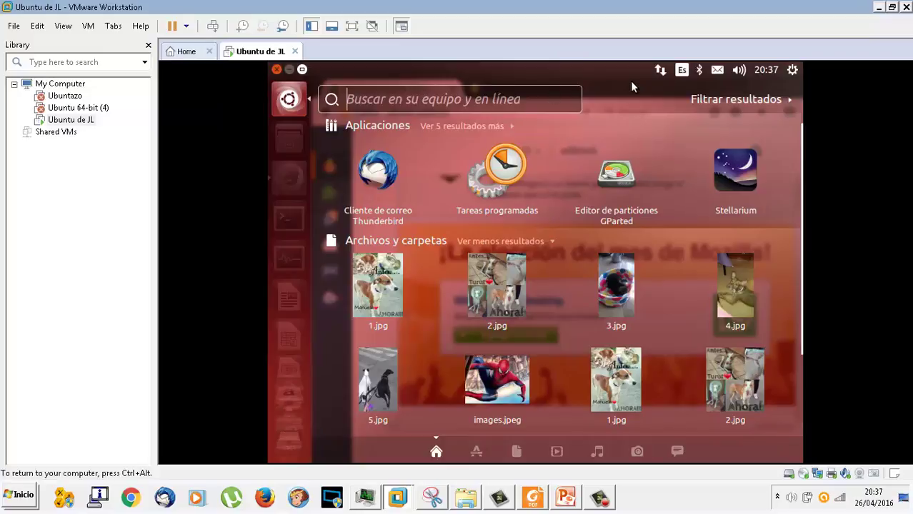
pyautogui.moveTo(270, 257)
pyautogui.scroll(-3, 289, 348)
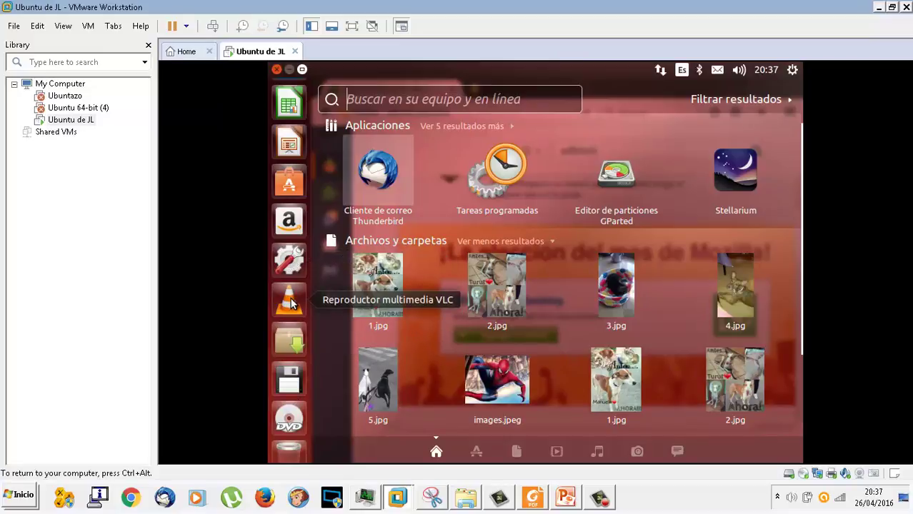
# Step: Switch to PowerPoint and add the line "Reproductor multimedia VLC" under "Reproductor de audio" on slide 2
pyautogui.click(574, 495)
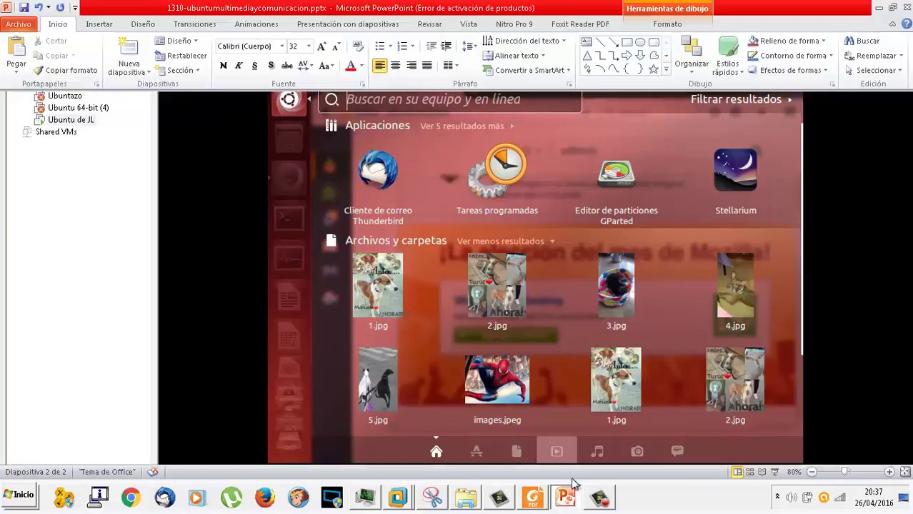
pyautogui.write('Reproducor de audio')
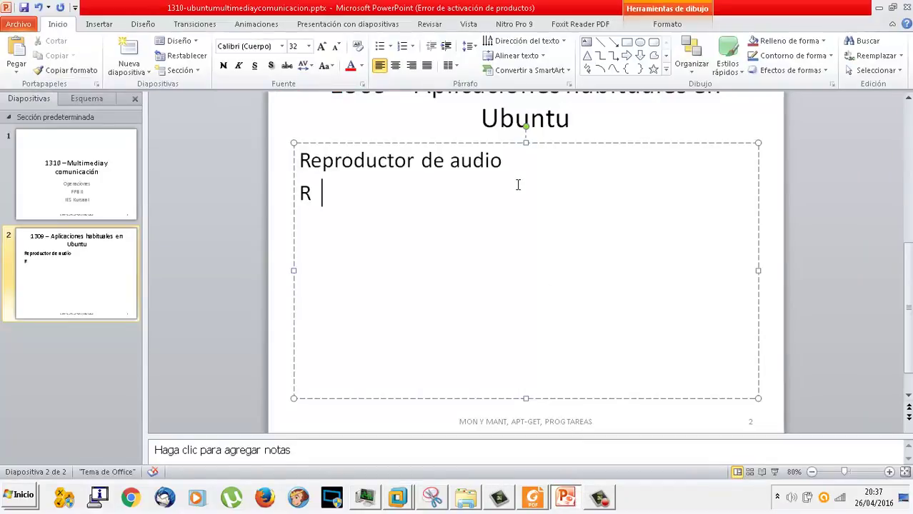
pyautogui.press('BackSpace')
pyautogui.press('BackSpace')
pyautogui.press('BackSpace')
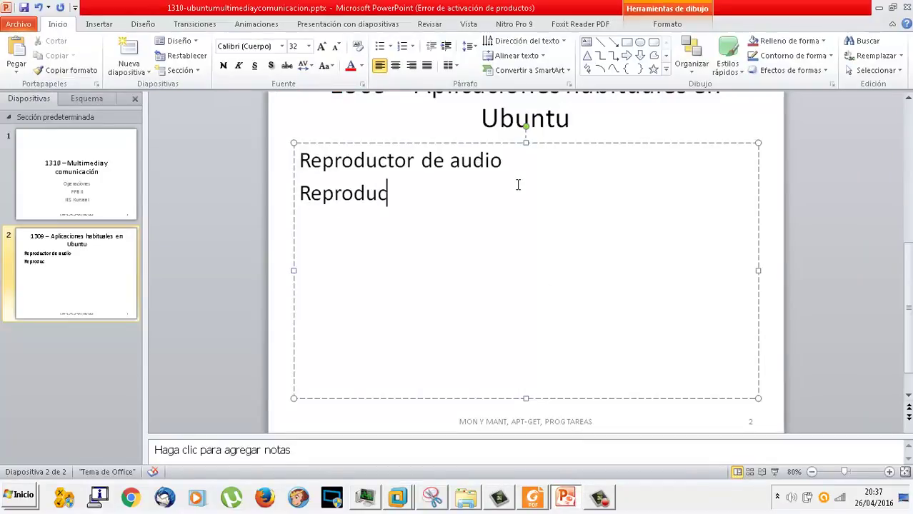
pyautogui.write('tor mult')
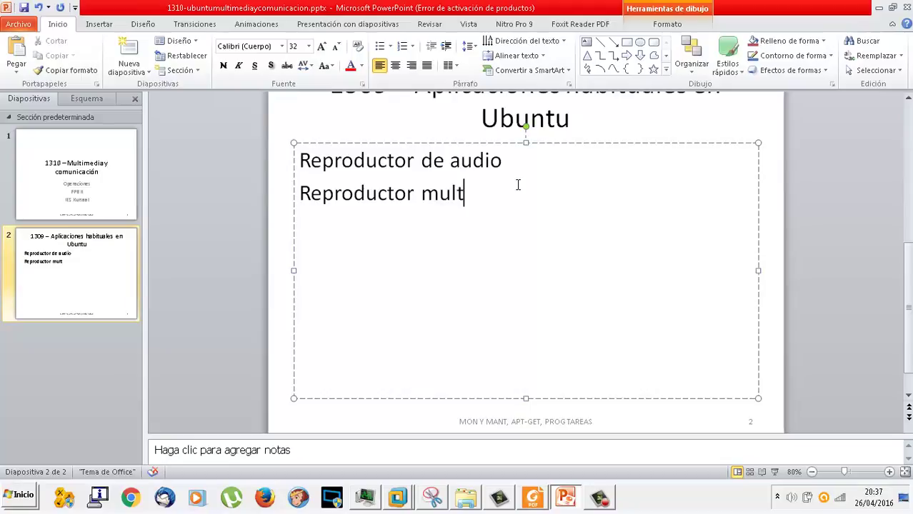
pyautogui.write('imedia VLC')
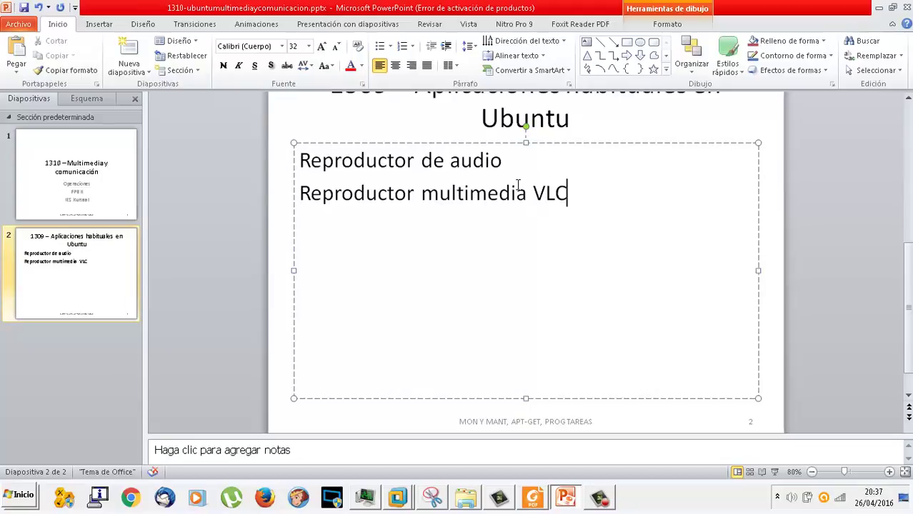
# Step: Add a new line reading "EJERCICIO" below the VLC line in the slide's text
pyautogui.press('Return')
pyautogui.write('1')
pyautogui.press('BackSpace')
pyautogui.write('EJERCICIO')
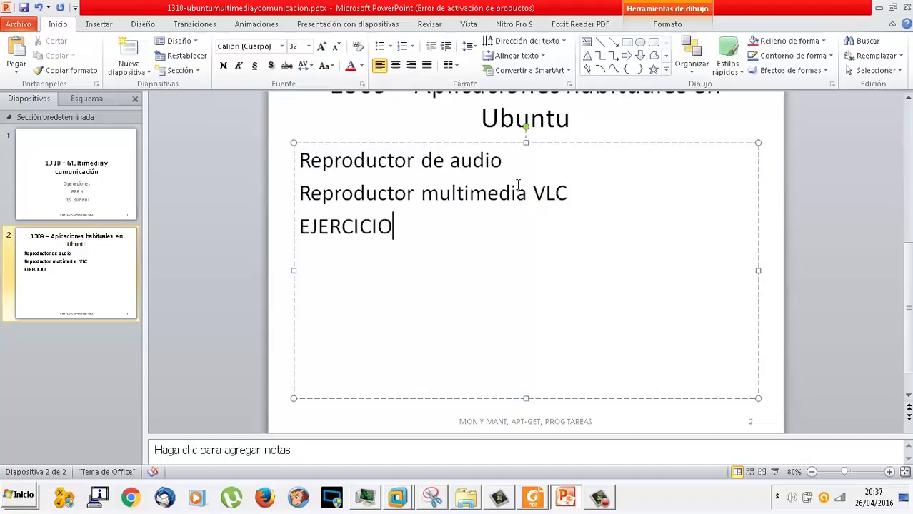
# Step: Start a numbered list under "EJERCICIO" with the first item "Entra en ivoox.com"
pyautogui.press('Return')
pyautogui.write('1. Ent')
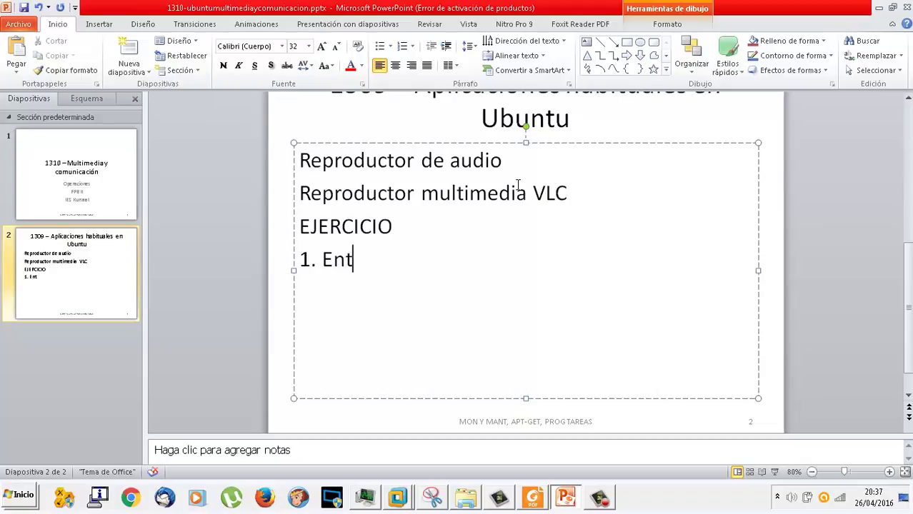
pyautogui.write('ra en ivooc.co')
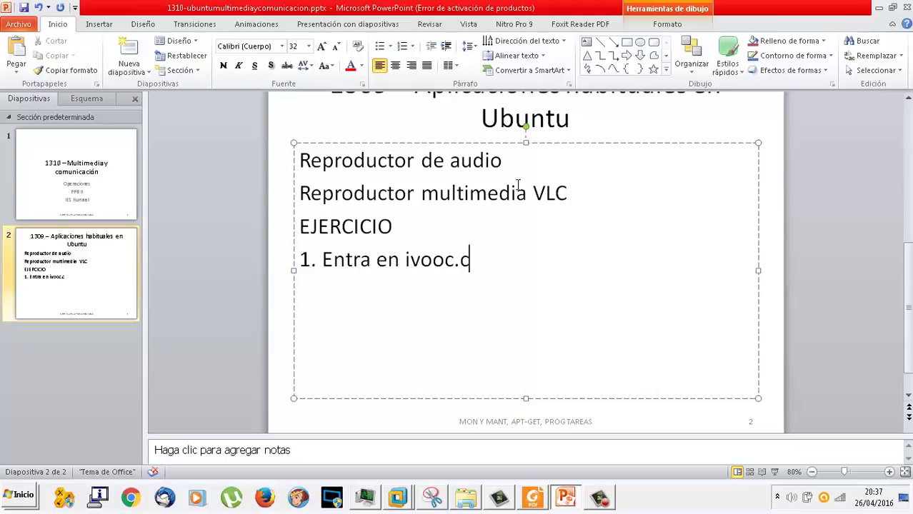
pyautogui.press('BackSpace')
pyautogui.press('BackSpace')
pyautogui.press('BackSpace')
pyautogui.press('BackSpace')
pyautogui.write('x.com')
pyautogui.press('Return')
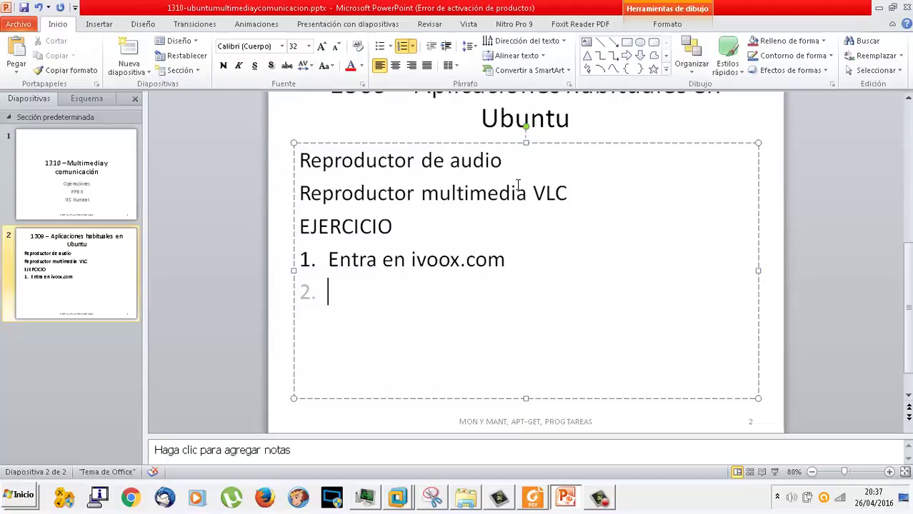
# Step: Add list items 2 and 3, "Descarga un podcast de tu gusto" and "Escúchalo. ¿Qué programa se abre?"
pyautogui.write('Descarga un')
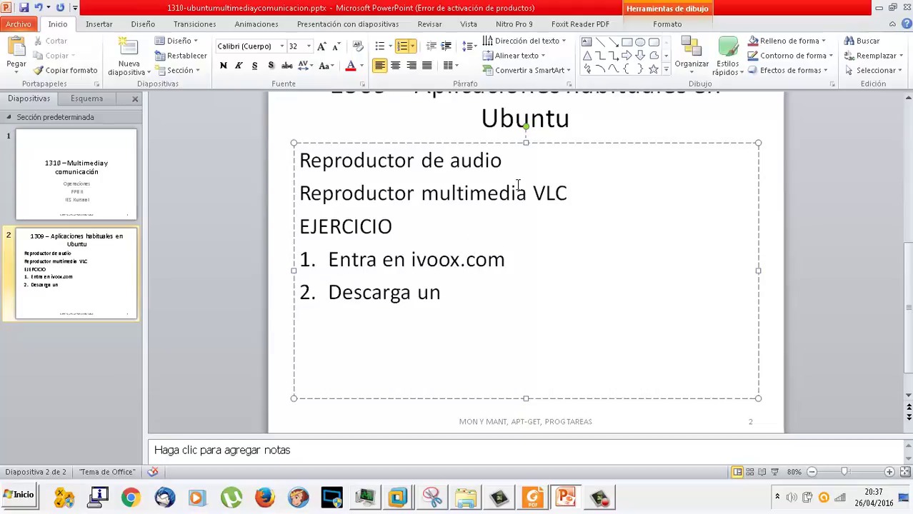
pyautogui.write(' podcast de tu gusto')
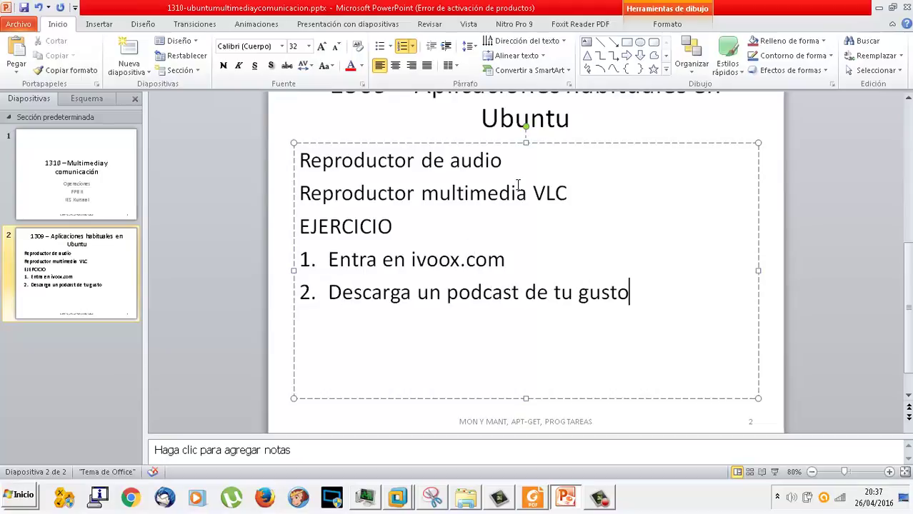
pyautogui.press('Return')
pyautogui.write('Esc')
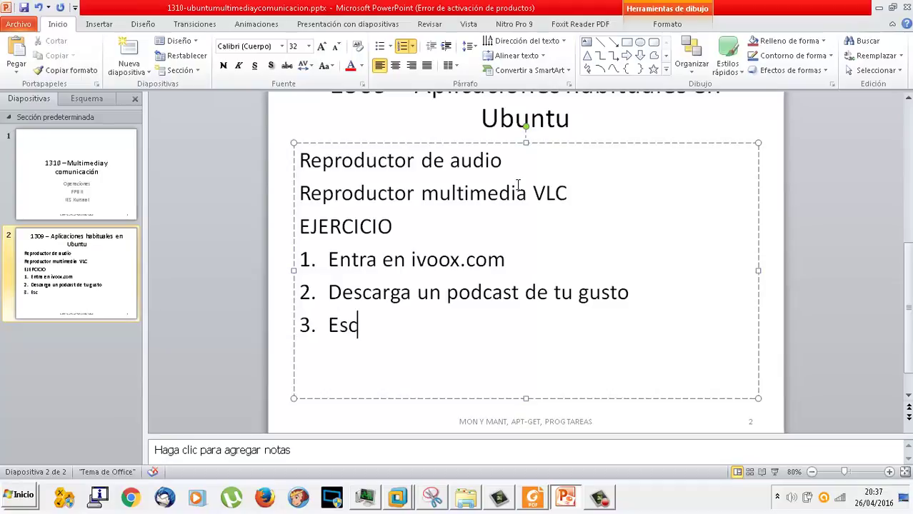
pyautogui.write('úchalo. ¿Qu')
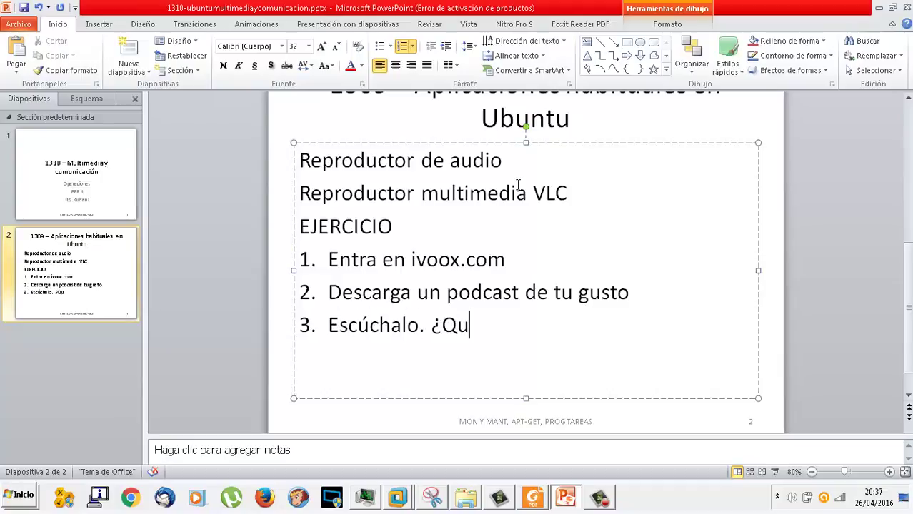
pyautogui.write('é programa se abre?')
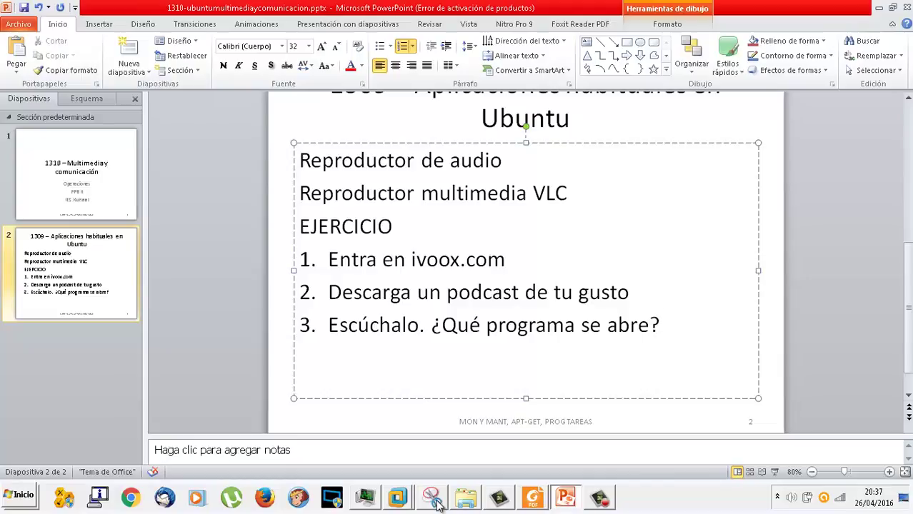
# Step: Switch to the Ubuntu virtual machine in VMware and load ivoox.com in its Firefox browser
pyautogui.moveTo(397, 498)
pyautogui.click(412, 457)
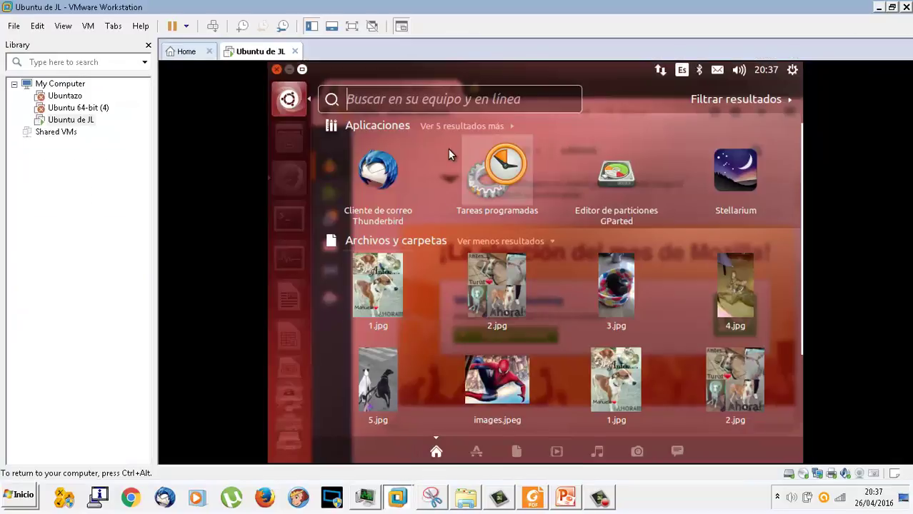
pyautogui.click(289, 171)
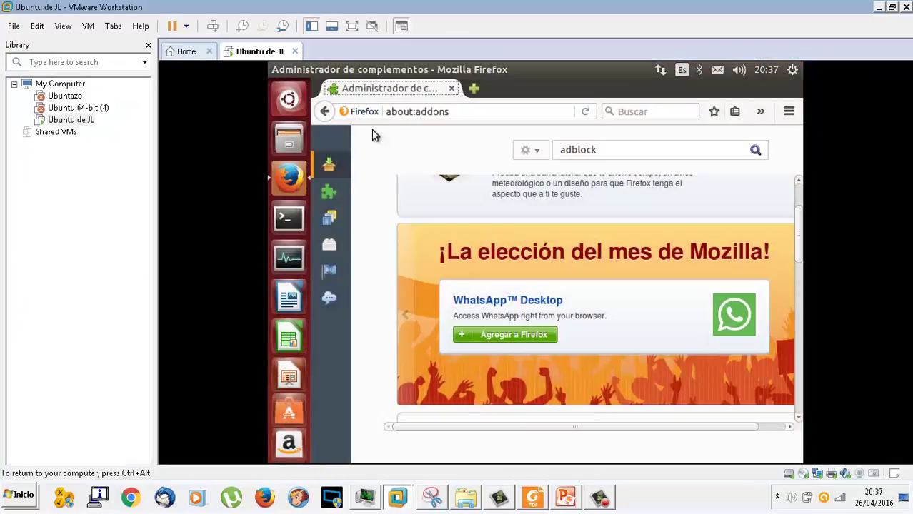
pyautogui.hotkey('ctrl', 'l')
pyautogui.write('ivoox.com')
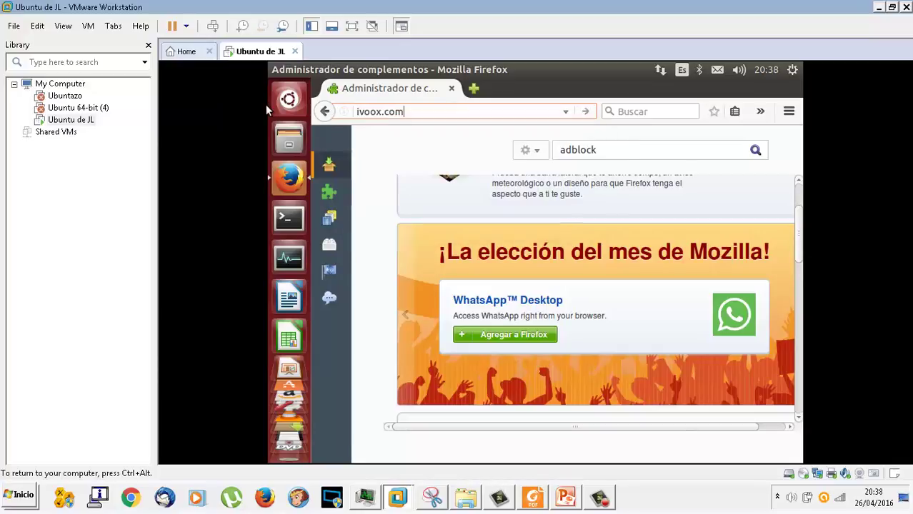
pyautogui.press('Return')
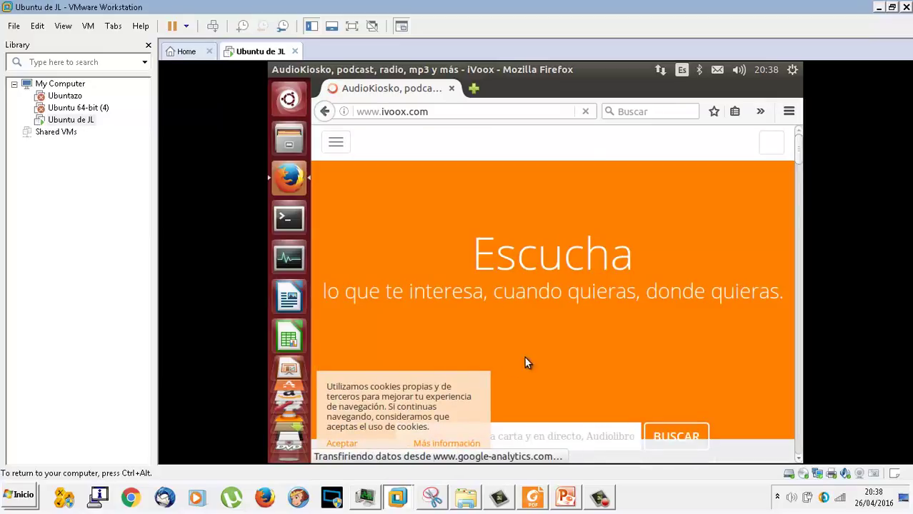
# Step: Open the Audiolibros category from the category list on the iVoox home page
pyautogui.scroll(-5, 582, 336)
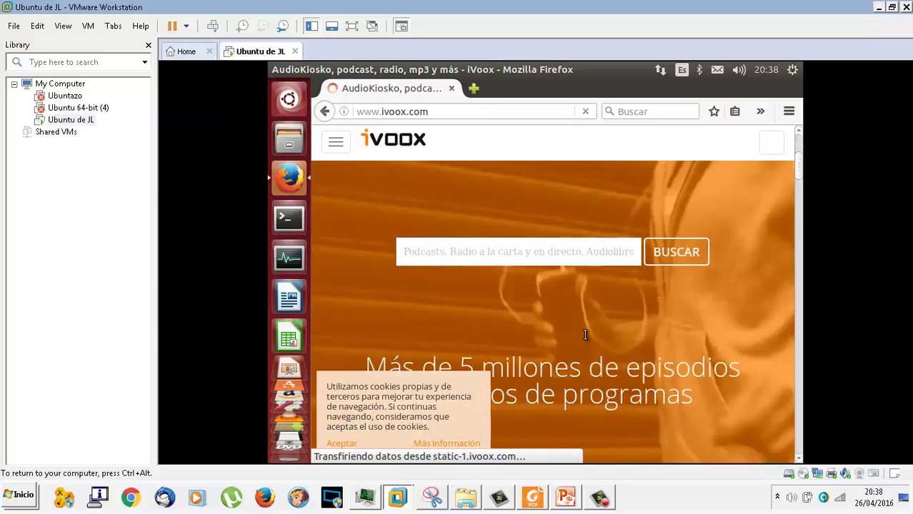
pyautogui.scroll(-10, 583, 340)
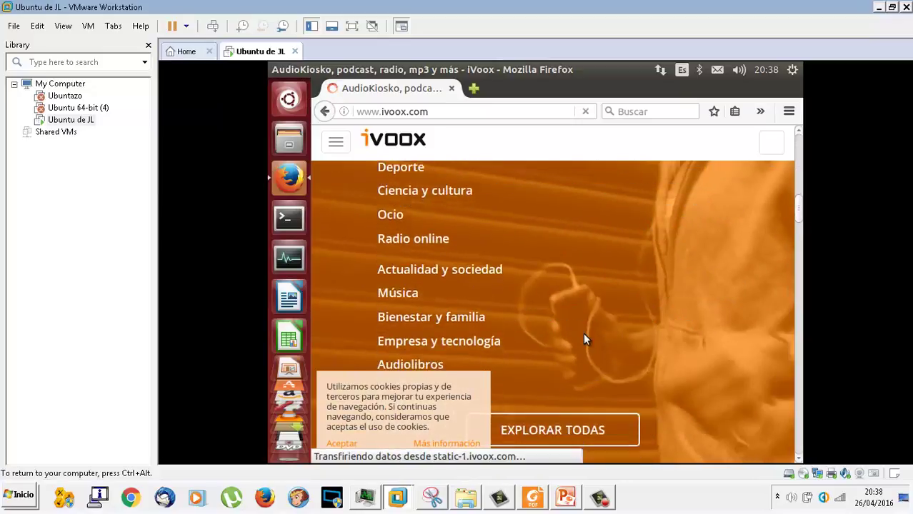
pyautogui.scroll(-2, 583, 339)
pyautogui.scroll(2, 583, 340)
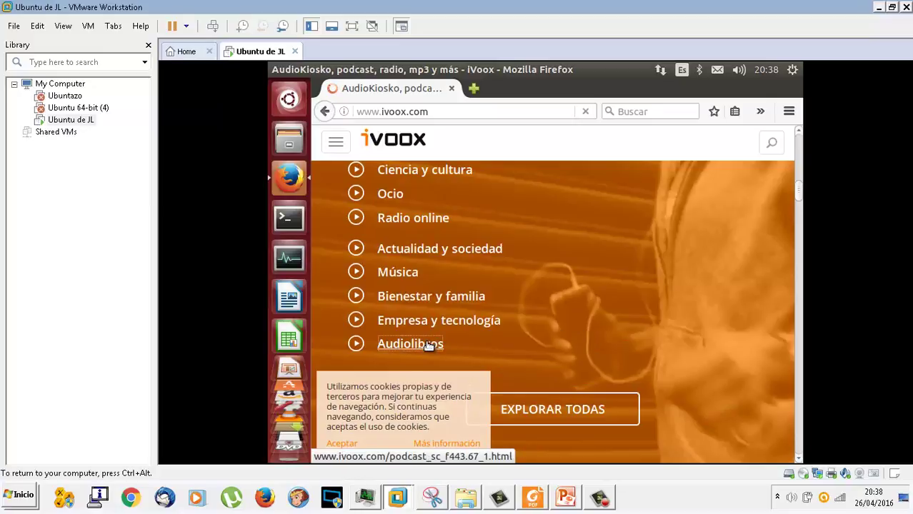
pyautogui.click(429, 344)
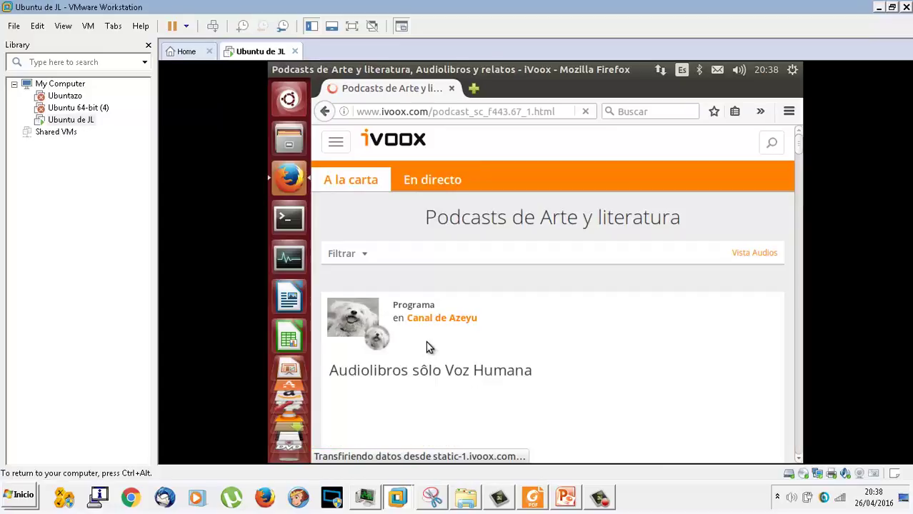
# Step: Open the program "Don Quijote de la Mancha (1ª Parte)" from the audiobook list and find its chapter 52 episode
pyautogui.scroll(-3, 429, 348)
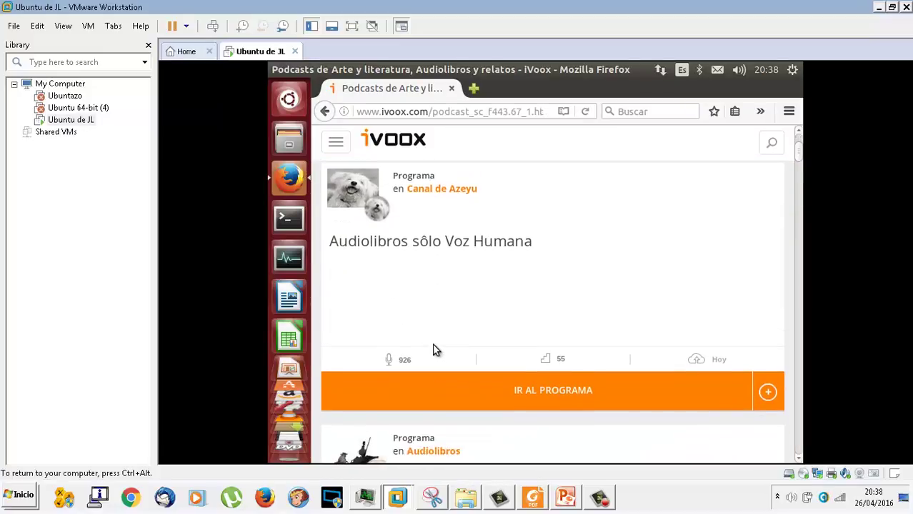
pyautogui.scroll(-5, 435, 349)
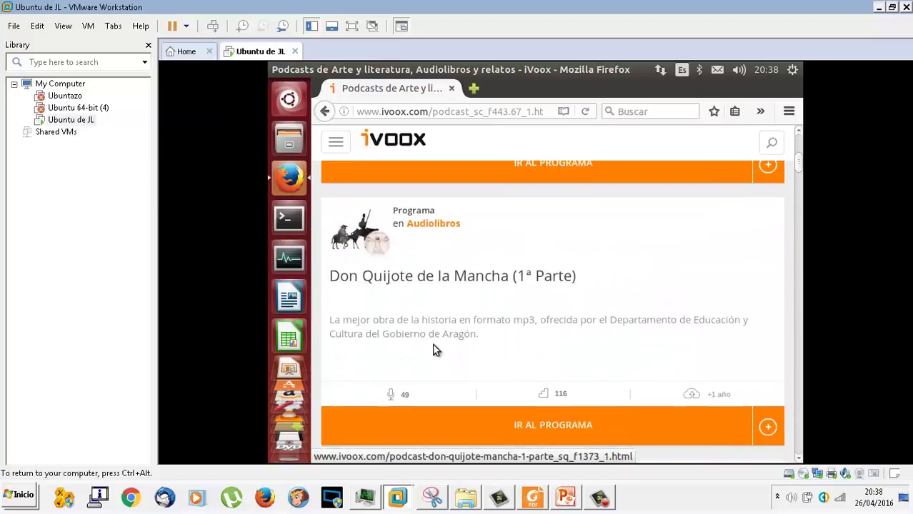
pyautogui.scroll(-3, 435, 350)
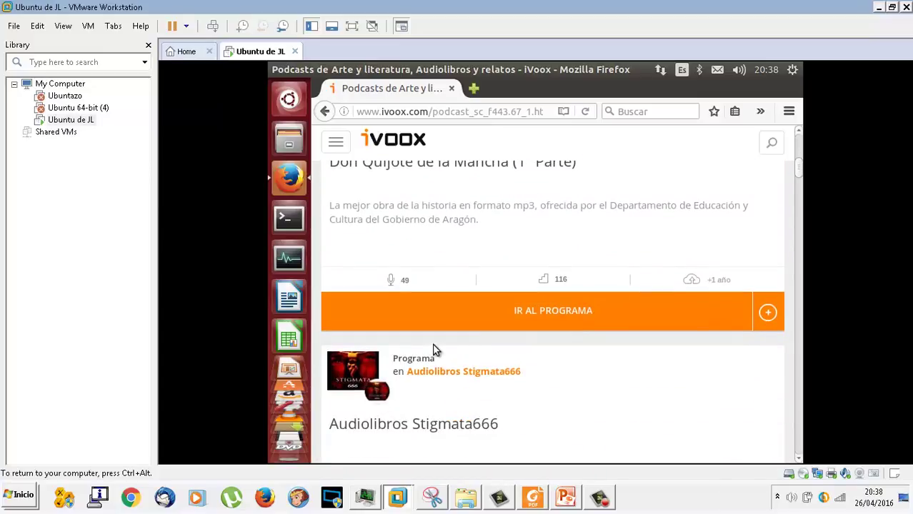
pyautogui.scroll(-6, 435, 350)
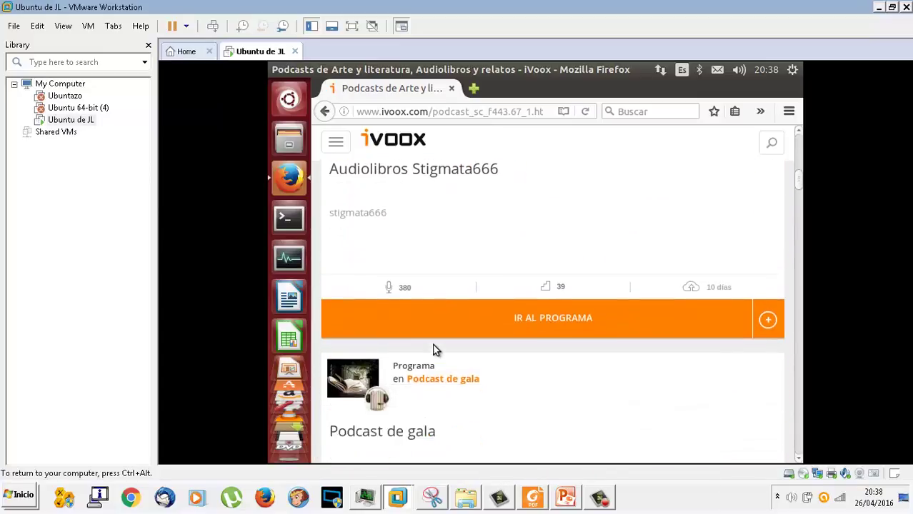
pyautogui.scroll(10, 435, 349)
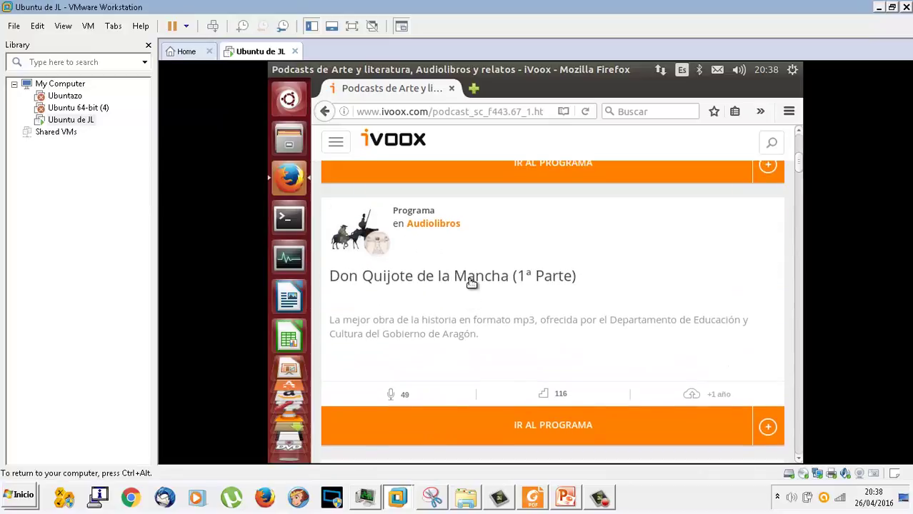
pyautogui.click(470, 282)
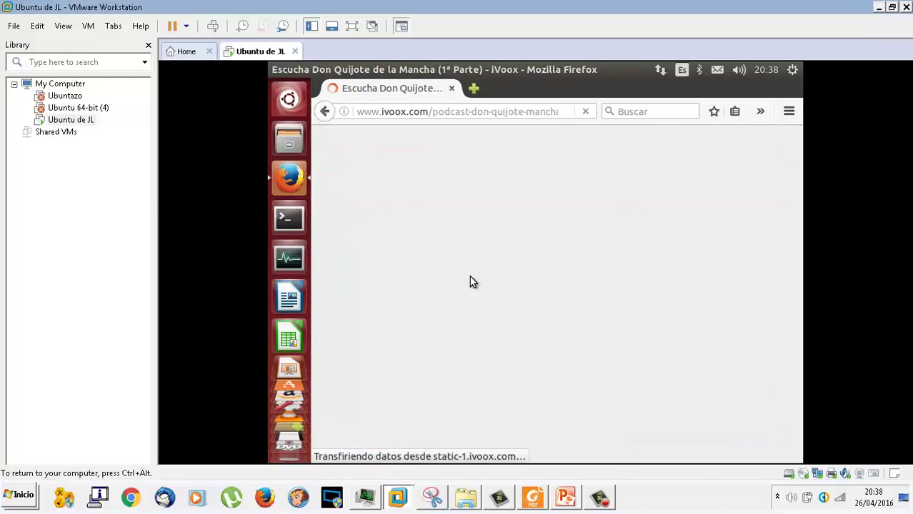
pyautogui.scroll(-4, 472, 280)
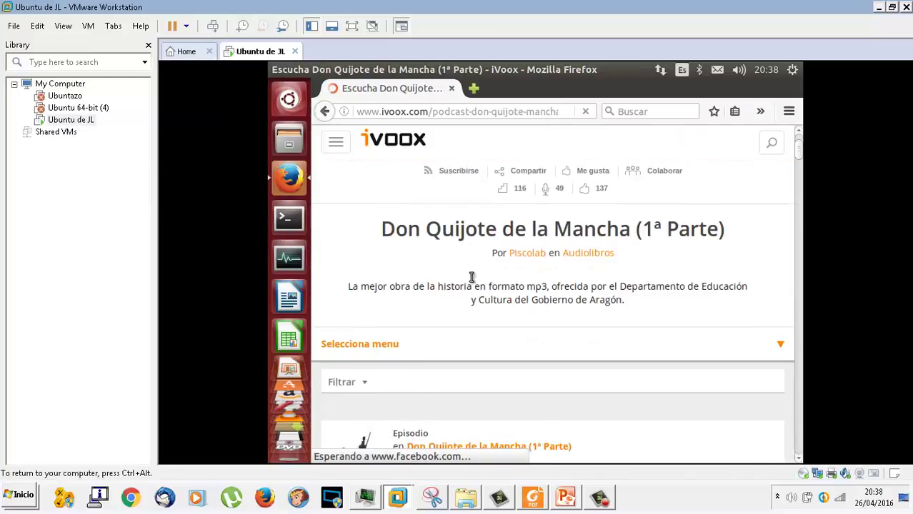
pyautogui.scroll(-6, 472, 280)
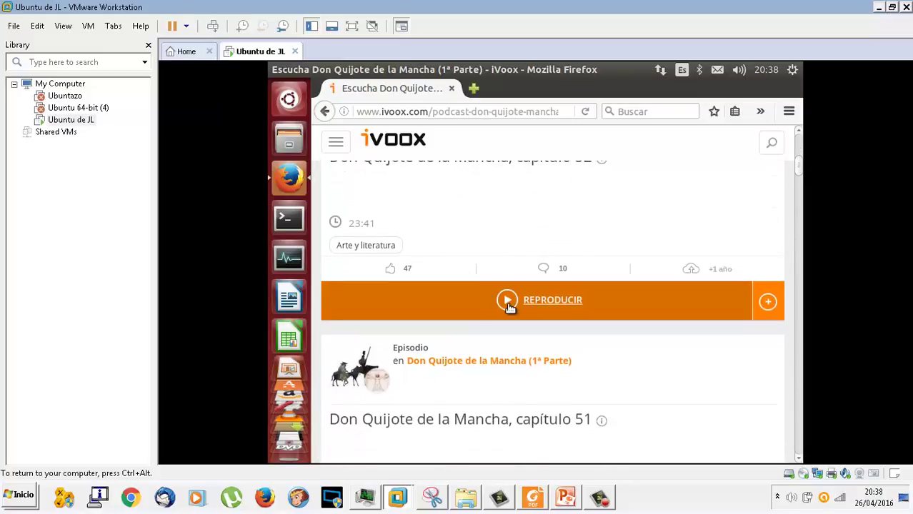
# Step: Open the episode page for "Don Quijote de la Mancha, capítulo 52" and find its download option
pyautogui.scroll(2, 492, 303)
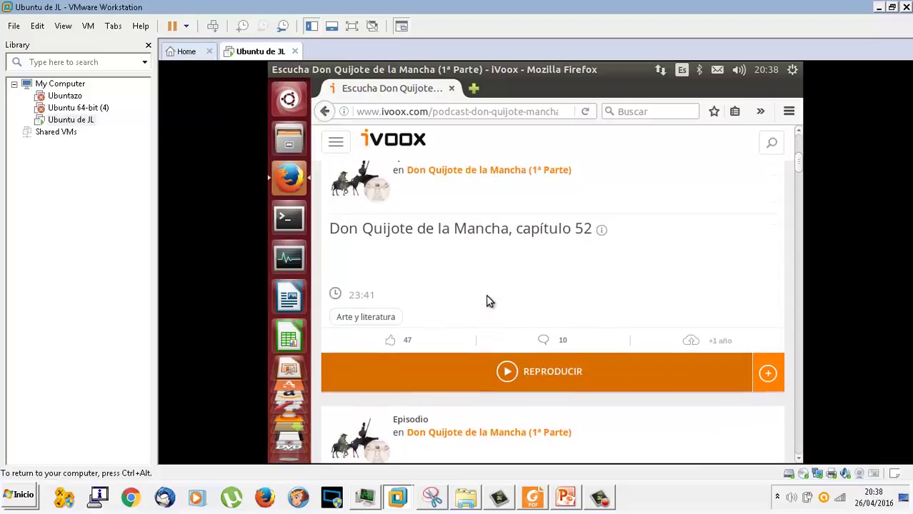
pyautogui.scroll(2, 468, 189)
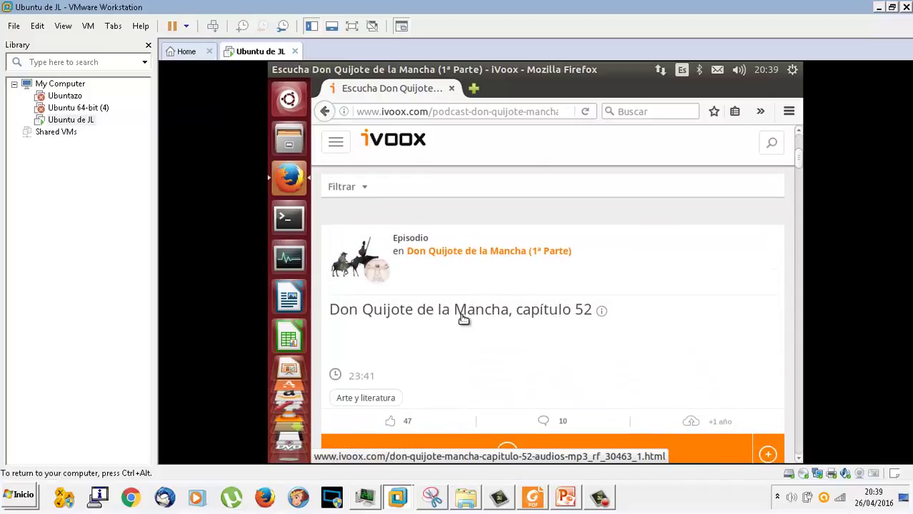
pyautogui.click(463, 317)
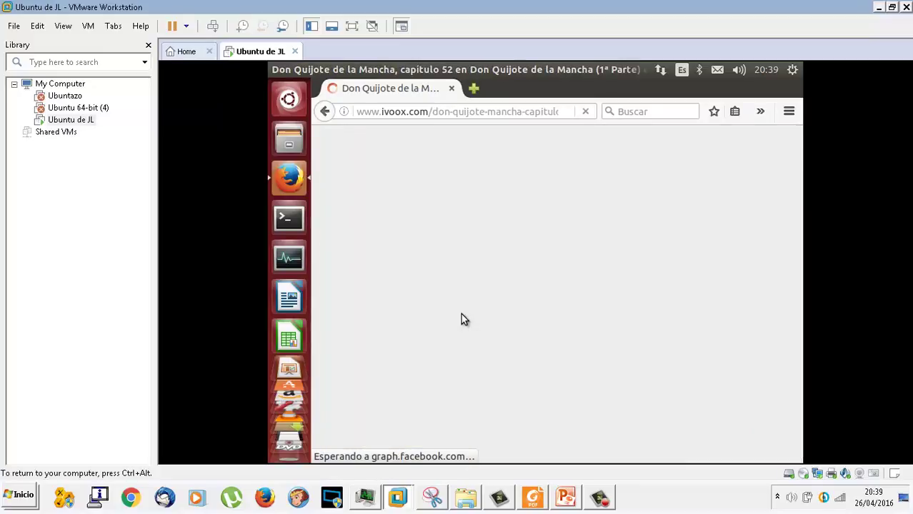
pyautogui.scroll(-3, 460, 318)
pyautogui.scroll(2, 465, 321)
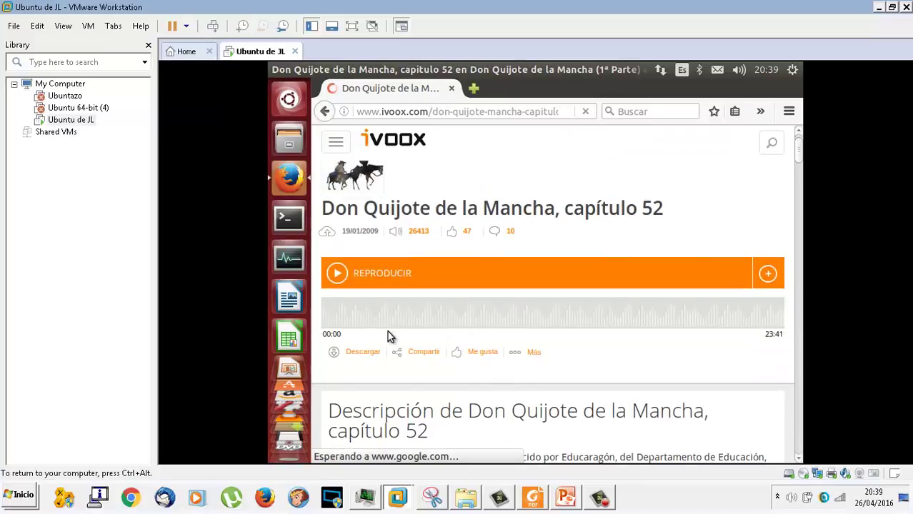
# Step: Save the episode's 11 MB download link as Parte%201%20Cap%EDtulo-52.mp3 in the Descargas folder
pyautogui.click(371, 353)
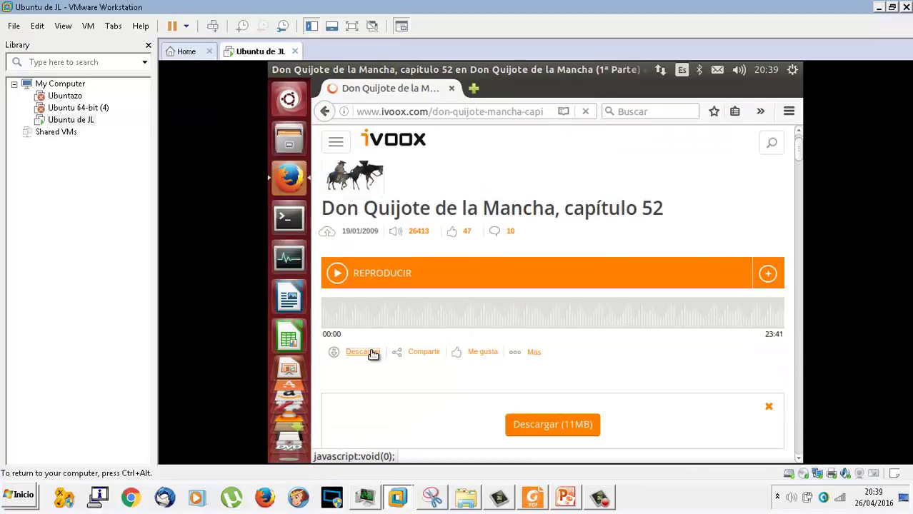
pyautogui.rightClick(539, 424)
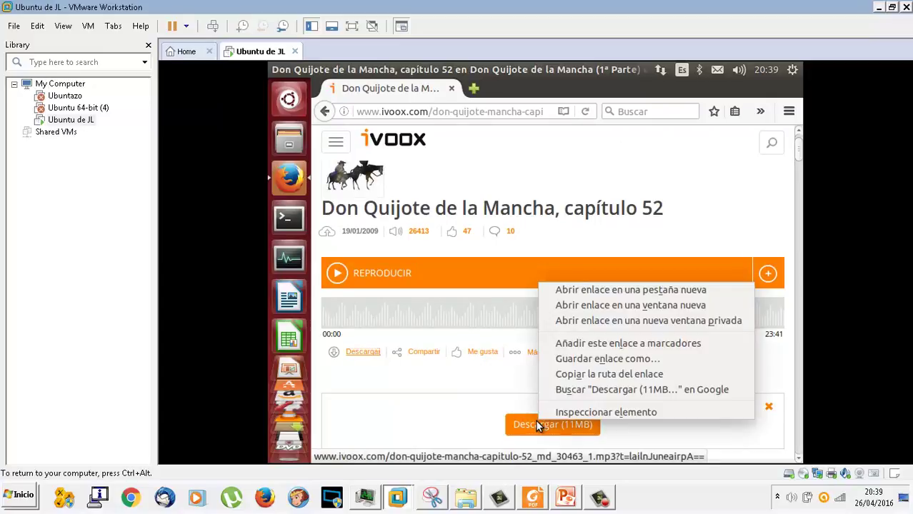
pyautogui.click(573, 361)
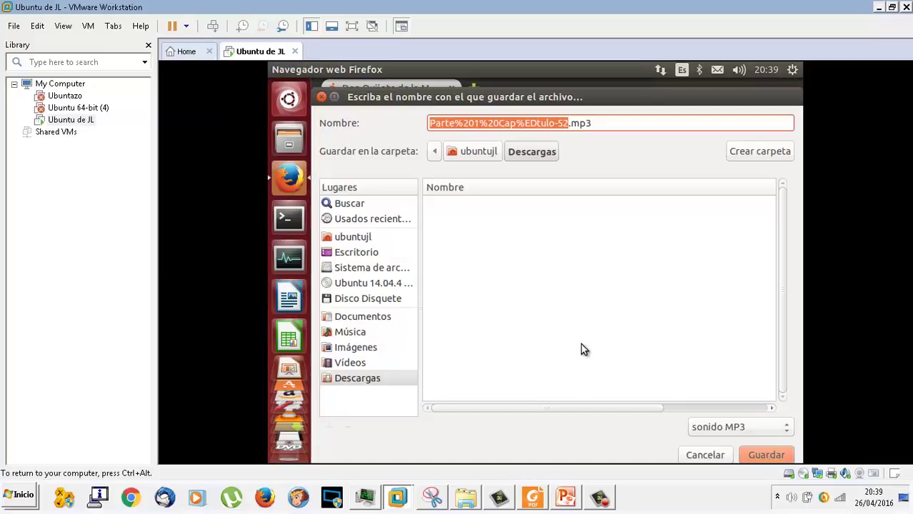
pyautogui.click(765, 455)
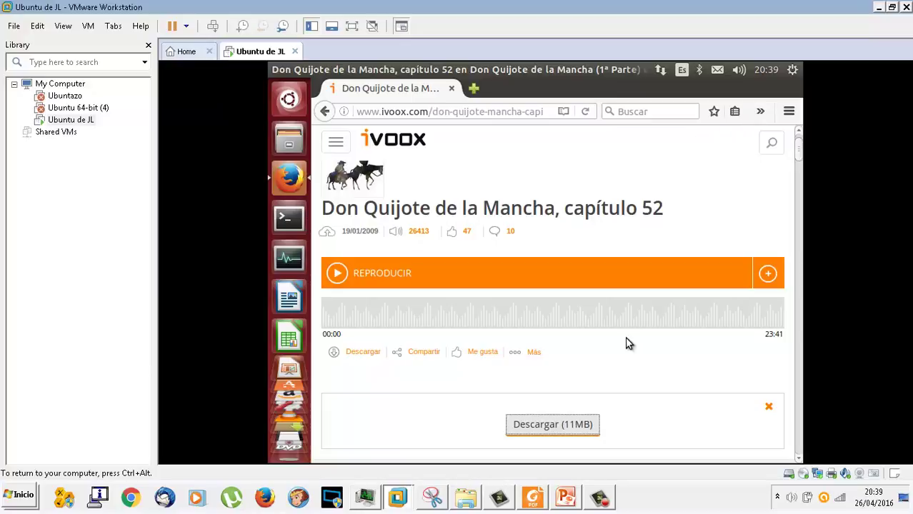
# Step: Check the progress of the MP3 download in Firefox's download list
pyautogui.click(761, 112)
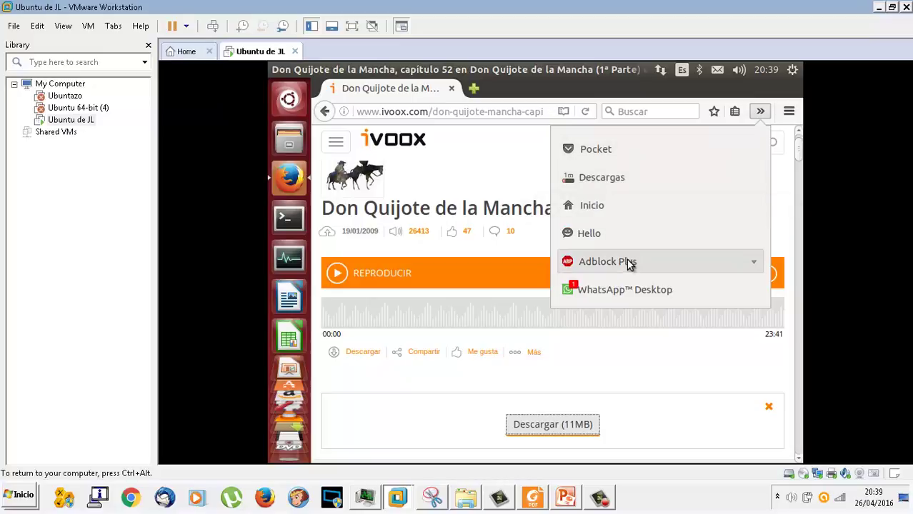
pyautogui.moveTo(630, 265)
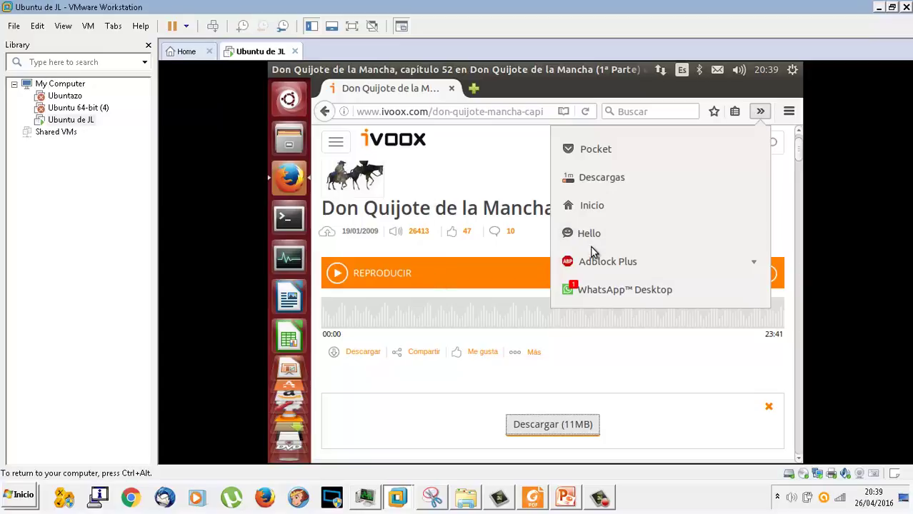
pyautogui.click(600, 184)
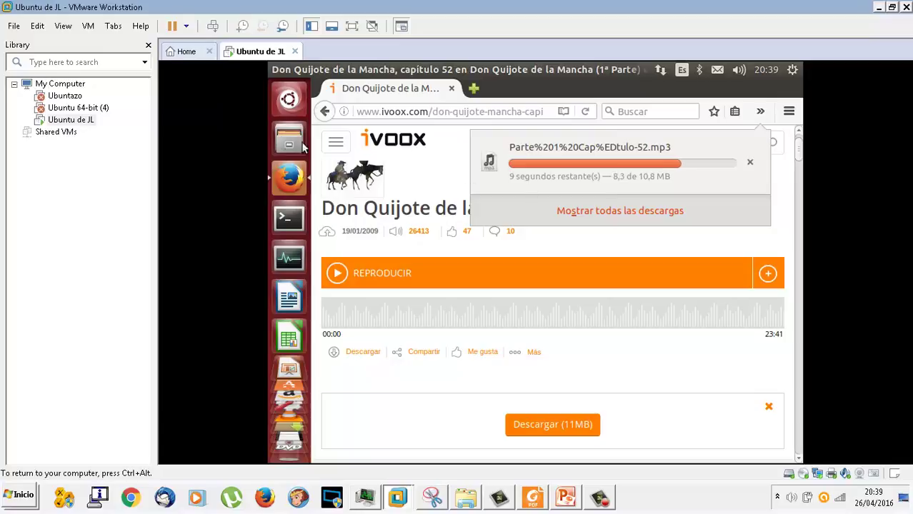
# Step: Open the Descargas folder in the file manager and launch the downloaded chapter 52 MP3 in its default player
pyautogui.click(281, 141)
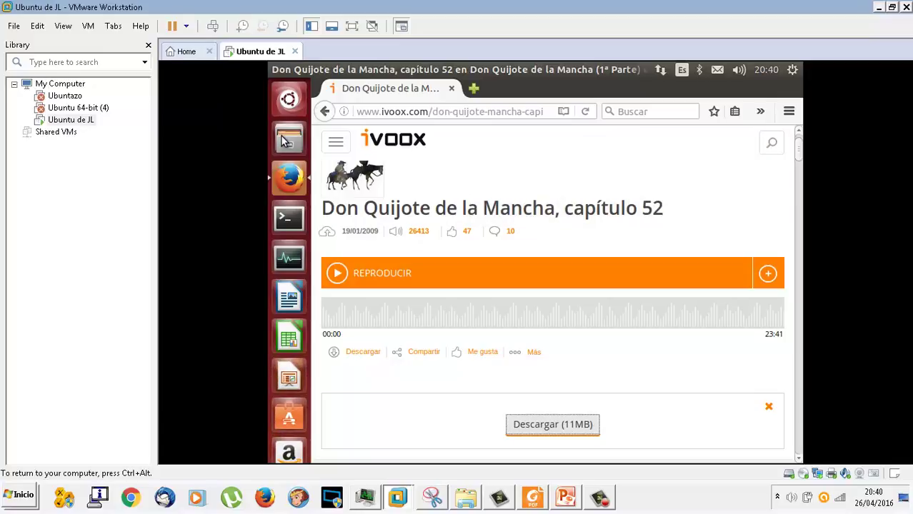
pyautogui.click(289, 141)
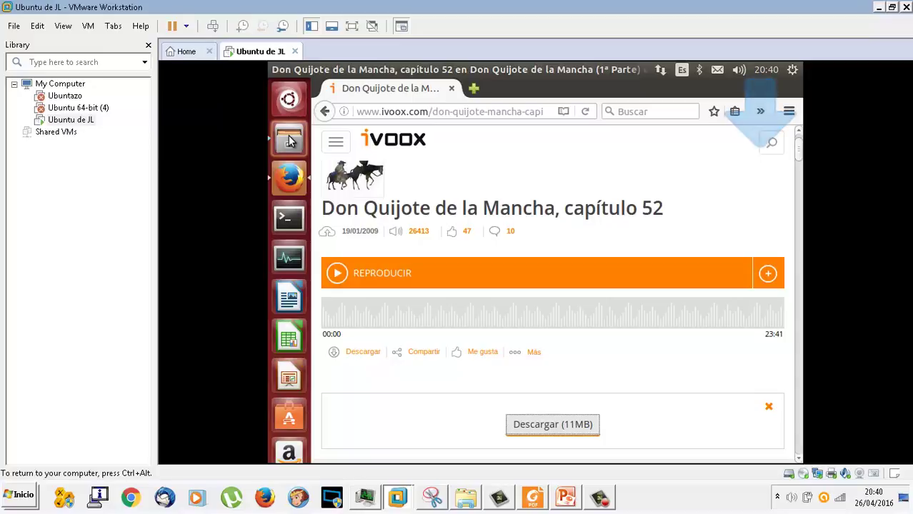
pyautogui.click(297, 145)
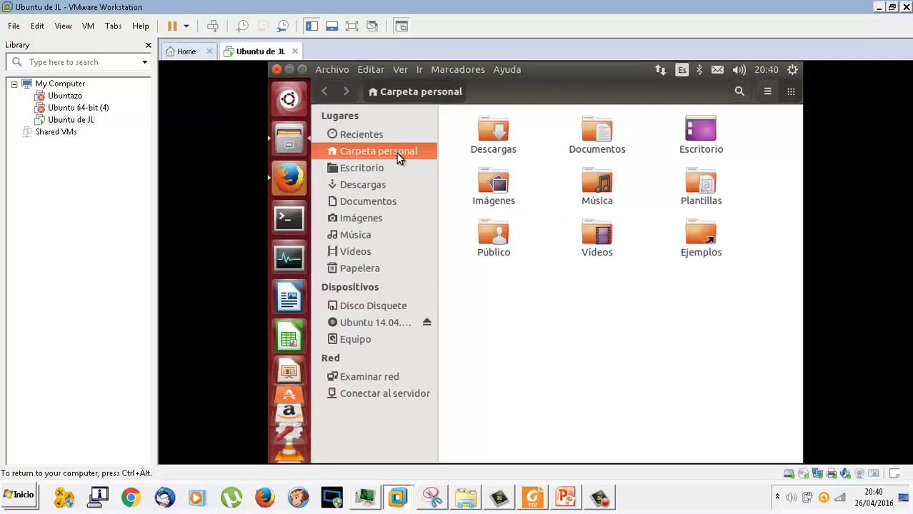
pyautogui.doubleClick(489, 146)
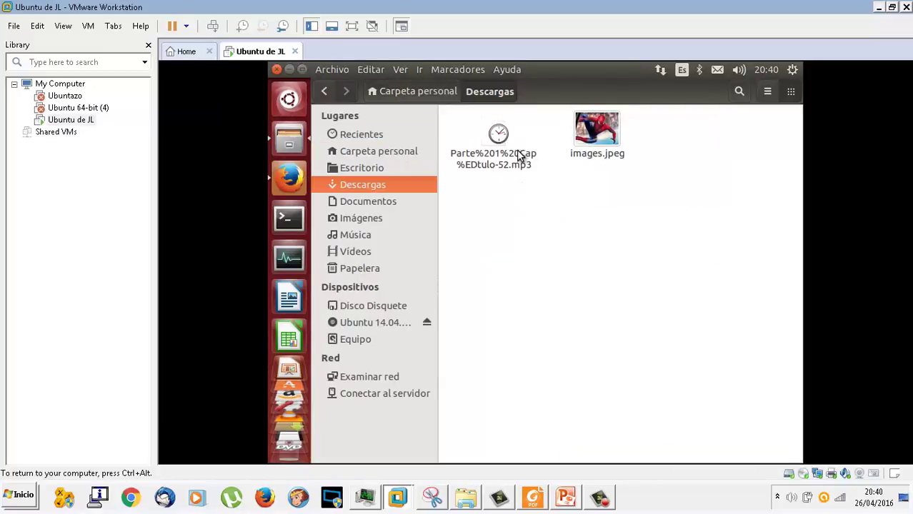
pyautogui.doubleClick(500, 145)
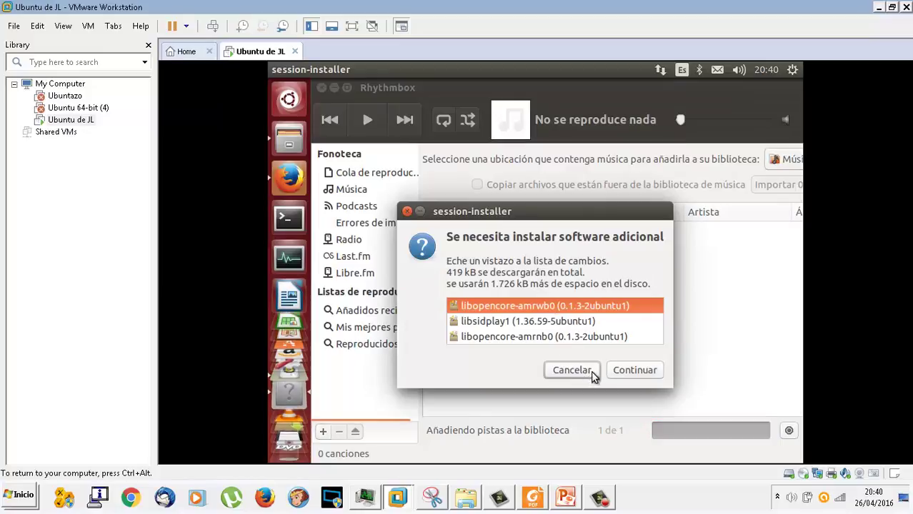
# Step: Accept installing the additional software, authenticate with the account password, and expand the package installation details
pyautogui.click(649, 372)
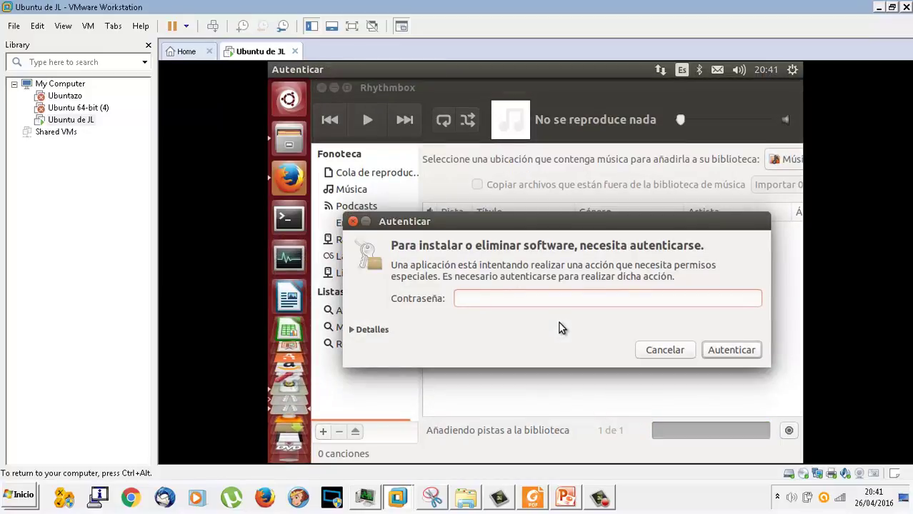
pyautogui.write('********')
pyautogui.press('Return')
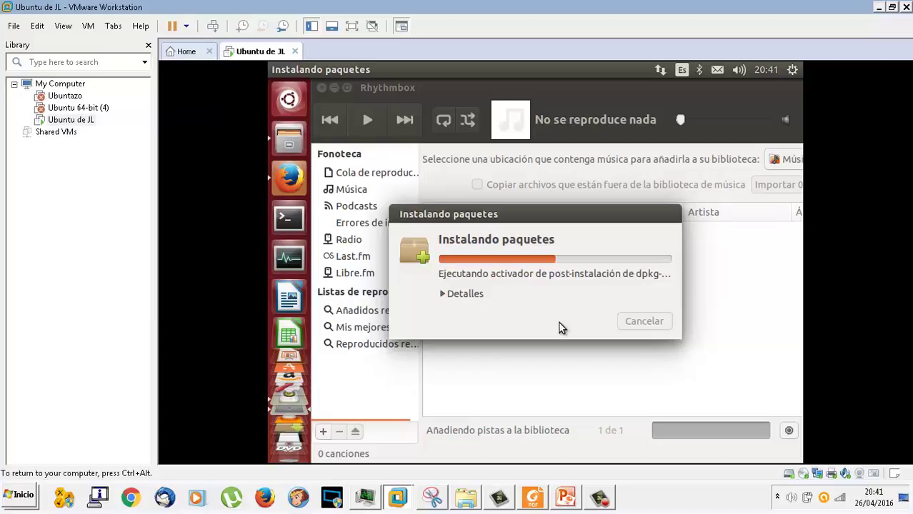
pyautogui.click(442, 295)
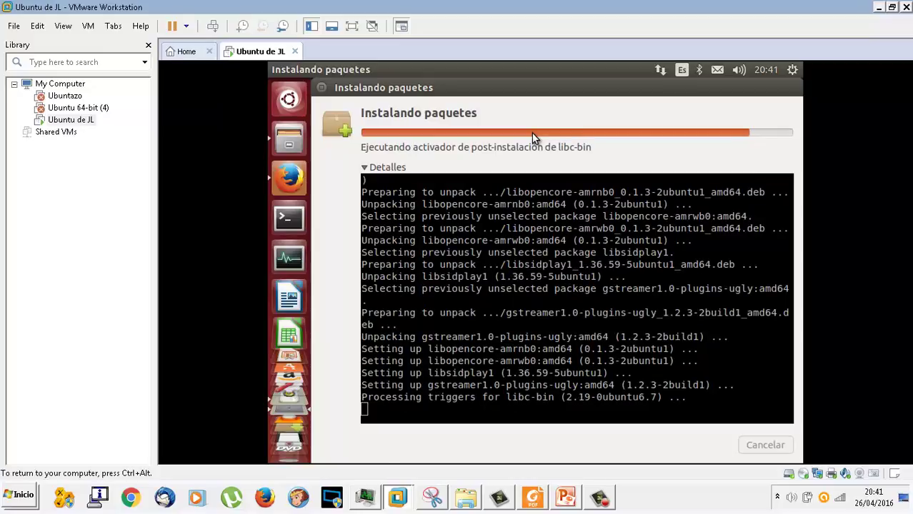
# Step: Switch to PowerPoint and add the line "Rhytym Box" below "Reproductor de audio" on slide 2
pyautogui.click(564, 498)
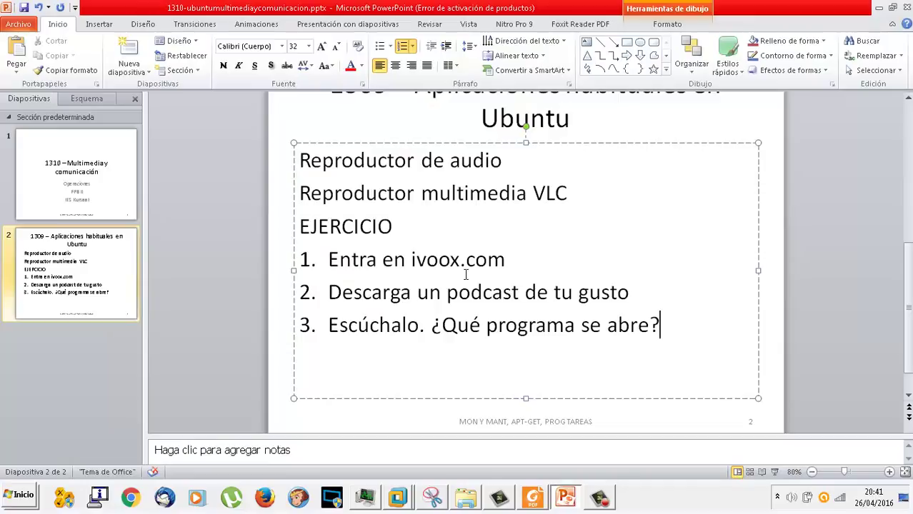
pyautogui.click(538, 162)
pyautogui.press('Return')
pyautogui.write('R')
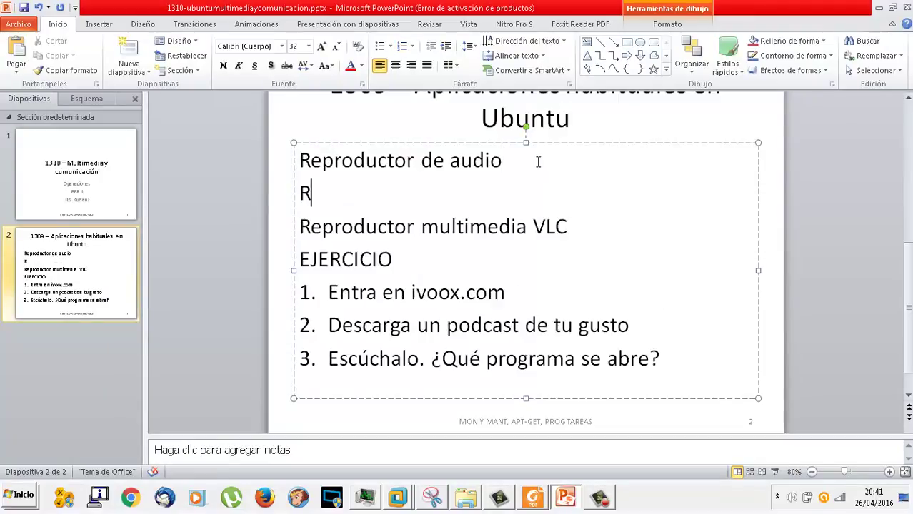
pyautogui.write('hytum')
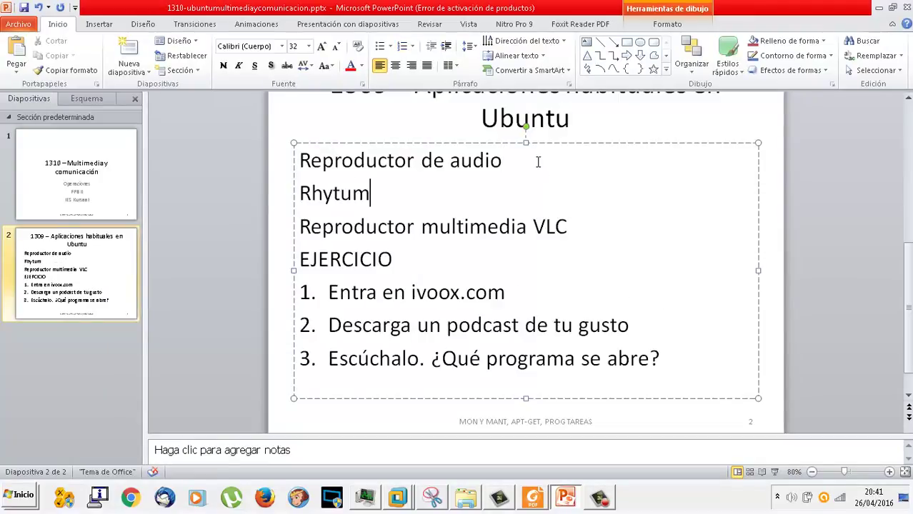
pyautogui.press('BackSpace')
pyautogui.press('BackSpace')
pyautogui.write('ym Box')
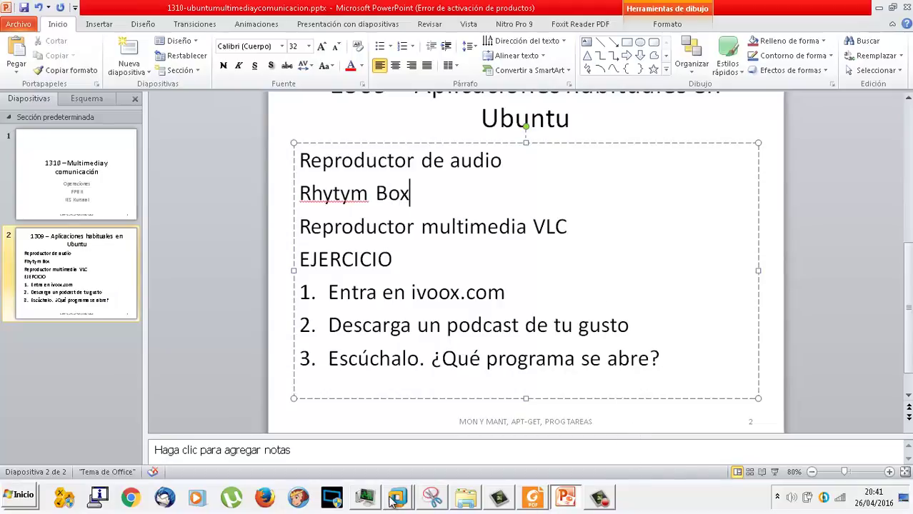
# Step: Check the player's name in the virtual machine and correct the new slide line to "Rhythm Box"
pyautogui.moveTo(391, 503)
pyautogui.click(406, 448)
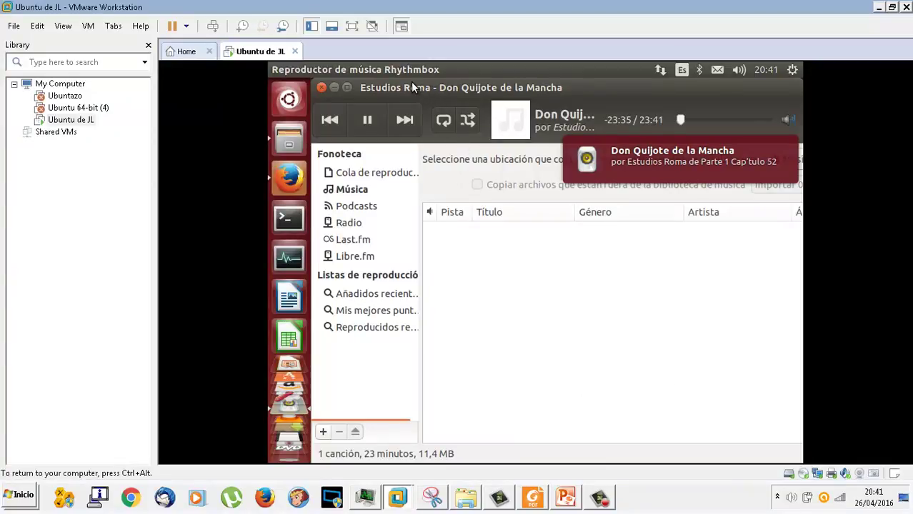
pyautogui.click(565, 498)
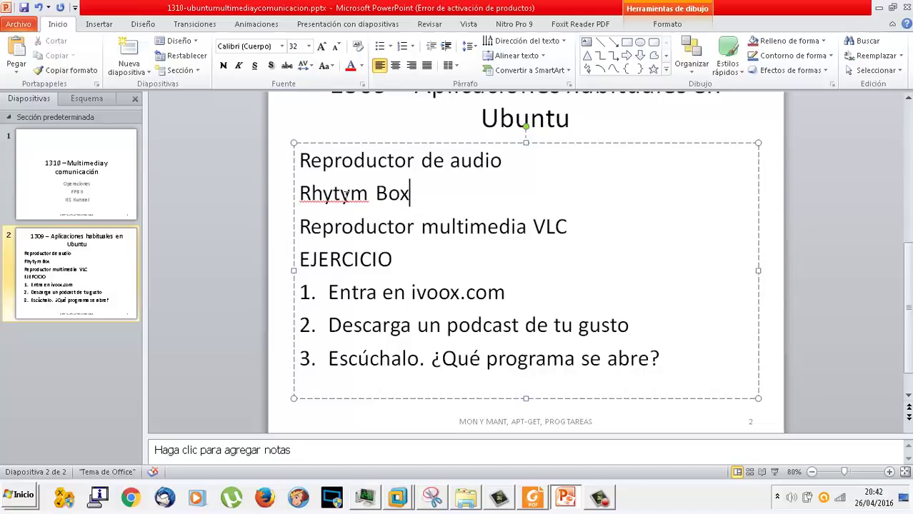
pyautogui.click(340, 193)
pyautogui.click(349, 194)
pyautogui.press('BackSpace')
pyautogui.press('BackSpace')
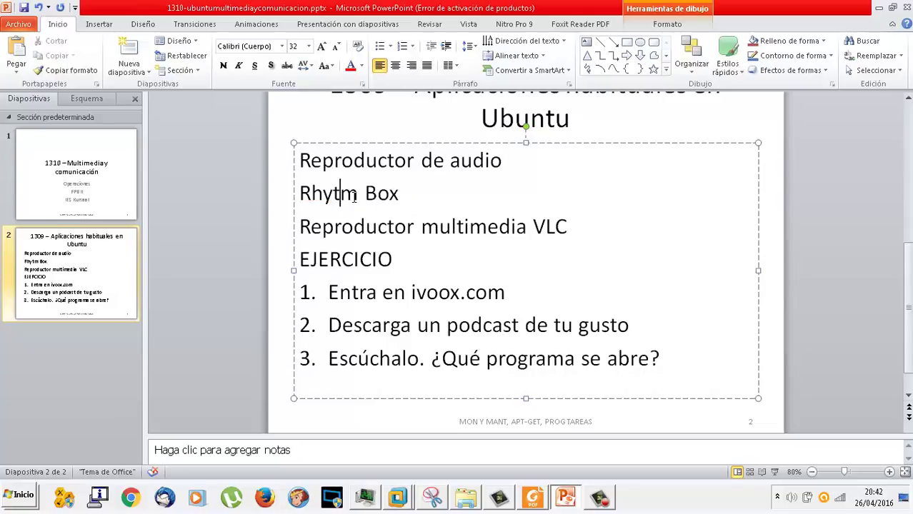
pyautogui.write('th')
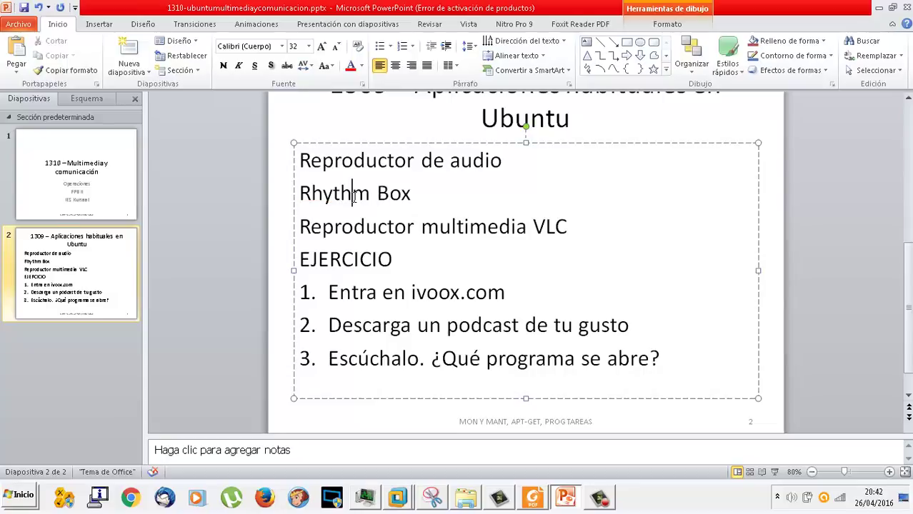
# Step: Switch to the Ubuntu virtual machine, pause the podcast in Rhythmbox and close the player window
pyautogui.click(404, 494)
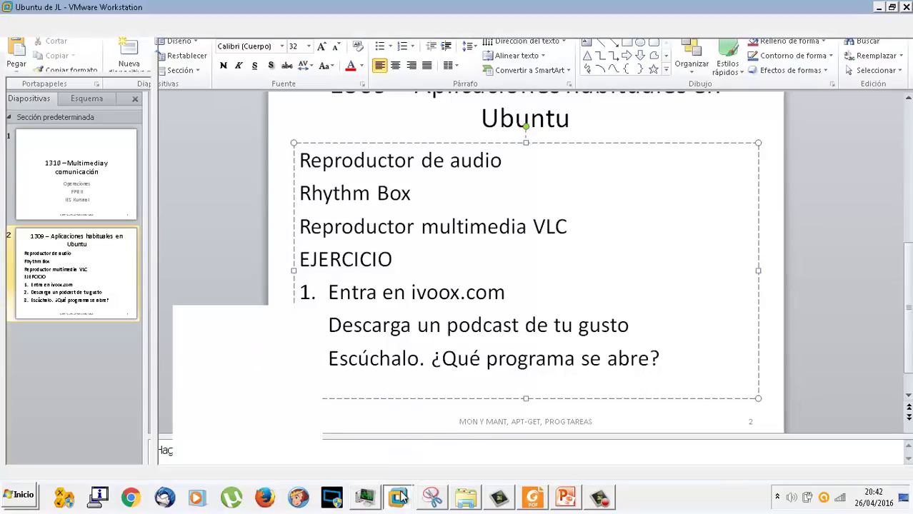
pyautogui.click(406, 453)
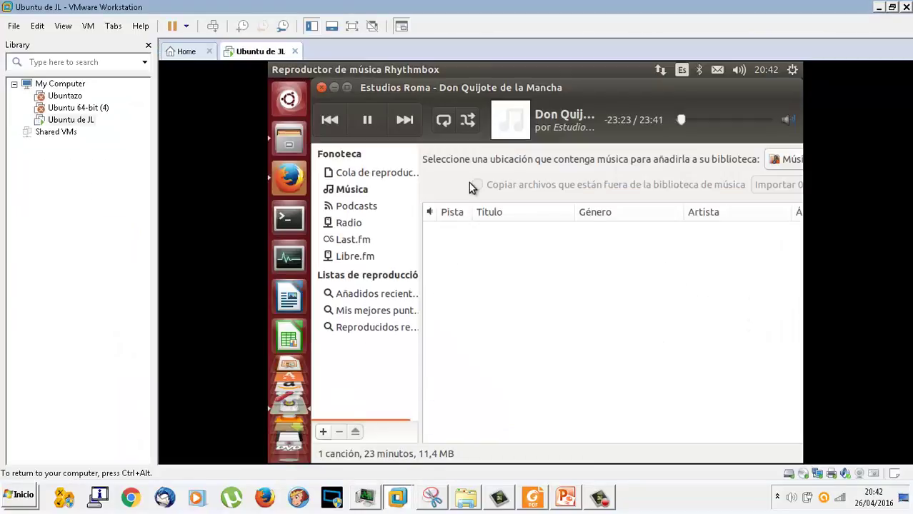
pyautogui.click(367, 120)
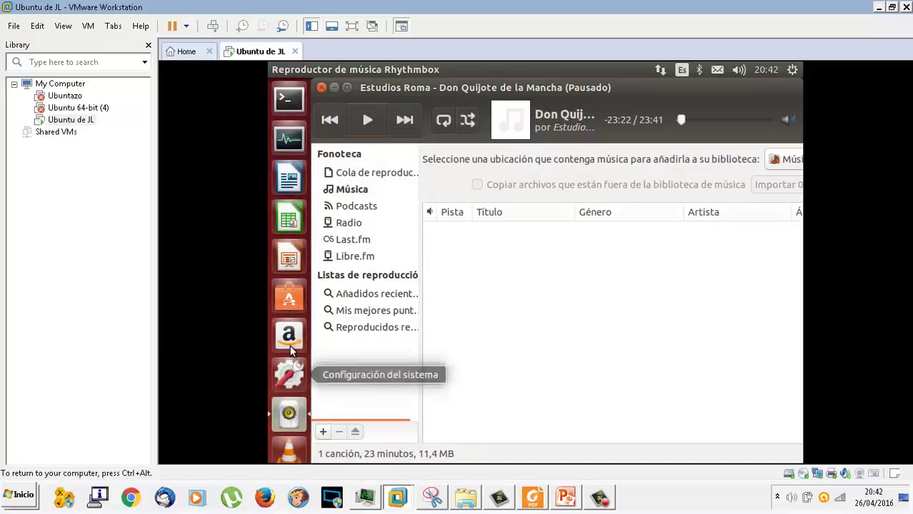
pyautogui.click(290, 303)
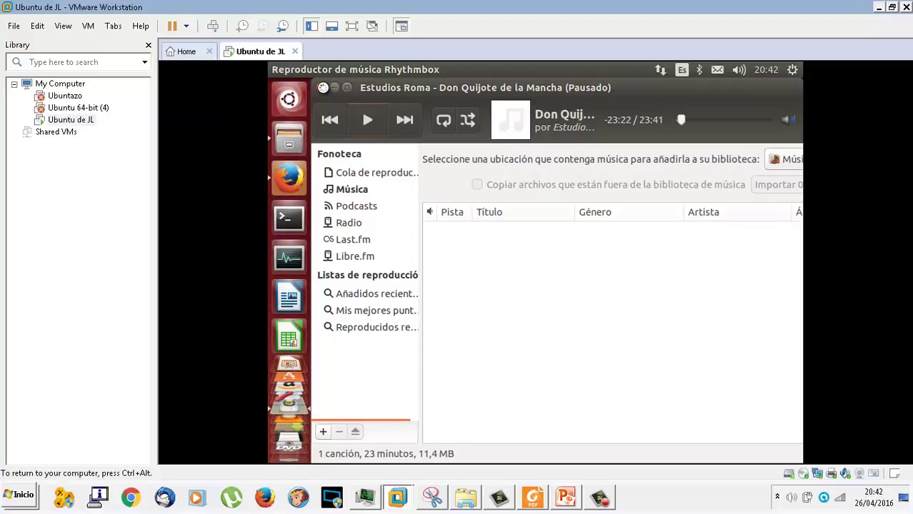
pyautogui.click(325, 89)
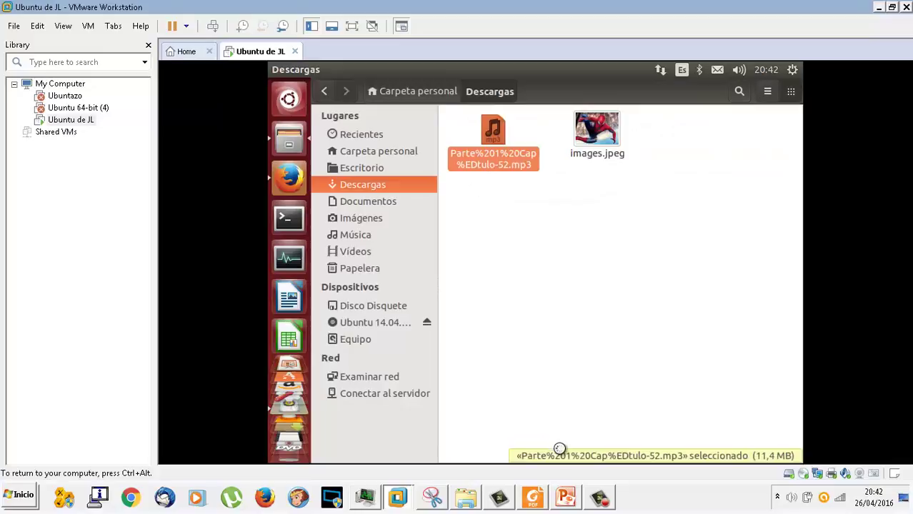
# Step: Switch to PowerPoint and duplicate slide 2
pyautogui.click(564, 498)
pyautogui.click(108, 285)
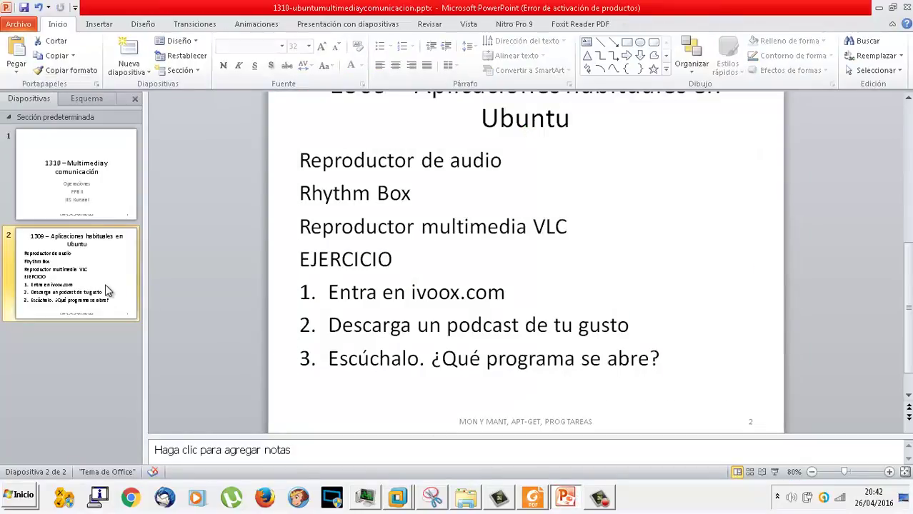
pyautogui.rightClick(108, 286)
pyautogui.click(168, 133)
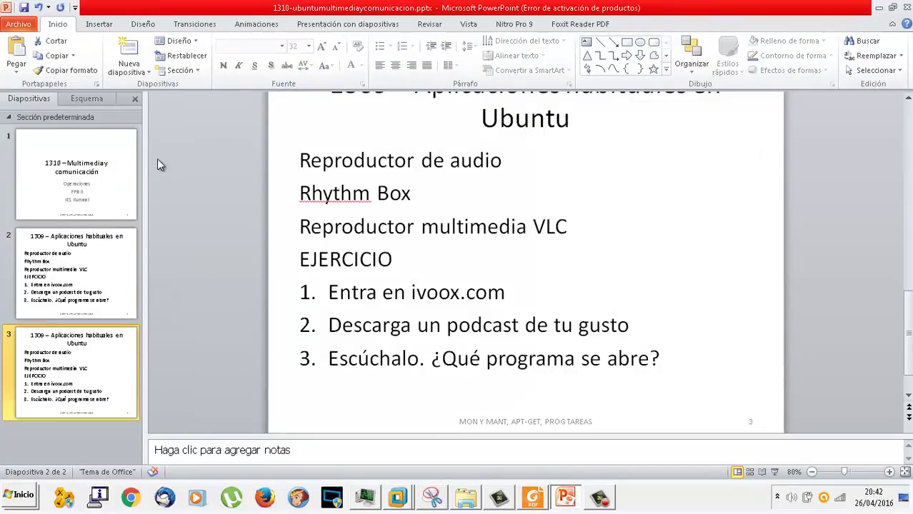
# Step: Replace the body text of slide 3 with the single line "Reproductor de vídeo" and start a new line
pyautogui.click(360, 265)
pyautogui.click(662, 359)
pyautogui.moveTo(664, 359); pyautogui.dragTo(450, 161)
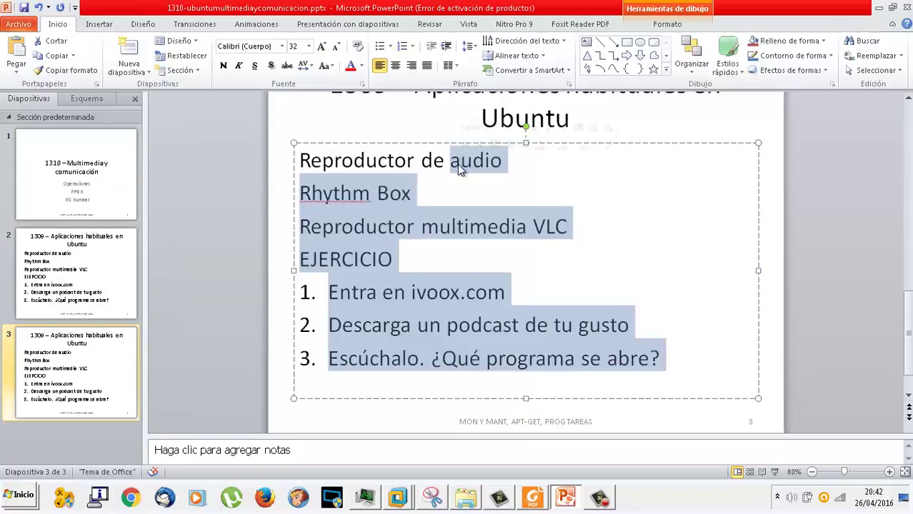
pyautogui.write('vídeo')
pyautogui.press('Return')
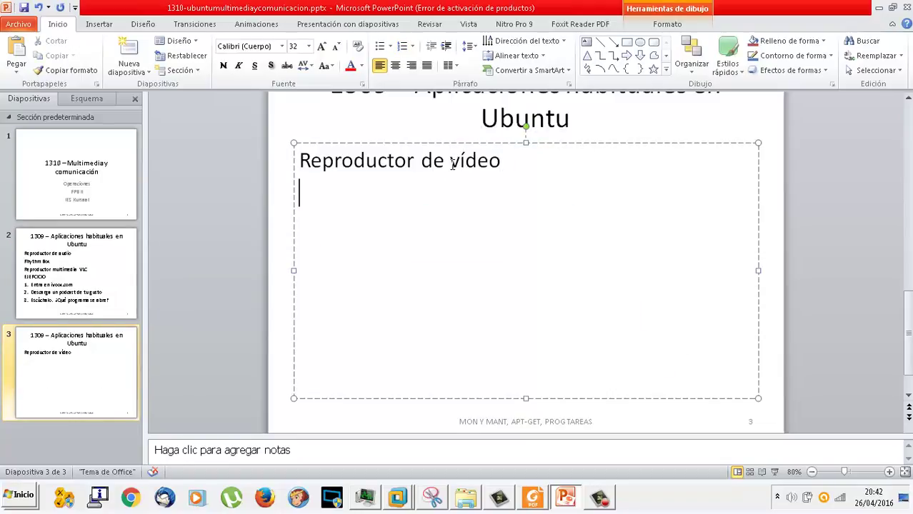
# Step: Add the line "Reproductor multimedia VLC" below "Reproductor de vídeo" on slide 3
pyautogui.write('VLC')
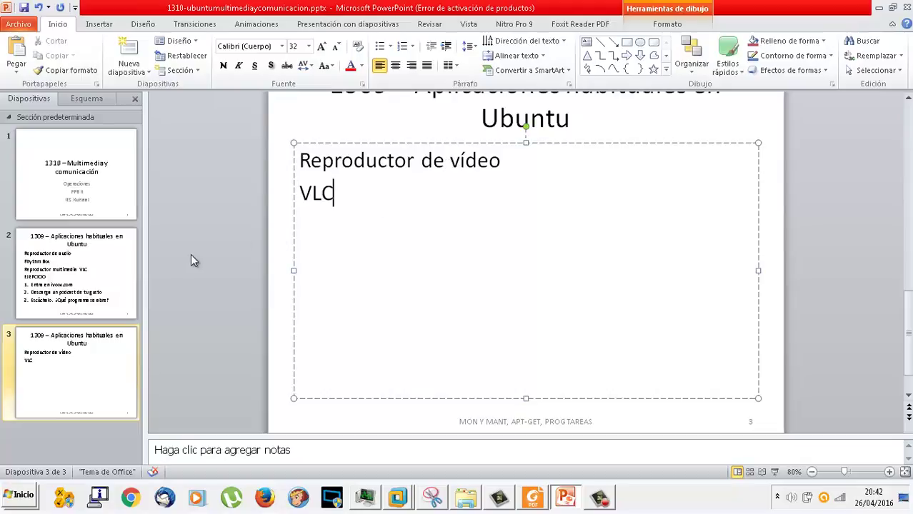
pyautogui.moveTo(353, 184); pyautogui.dragTo(269, 185)
pyautogui.write('R')
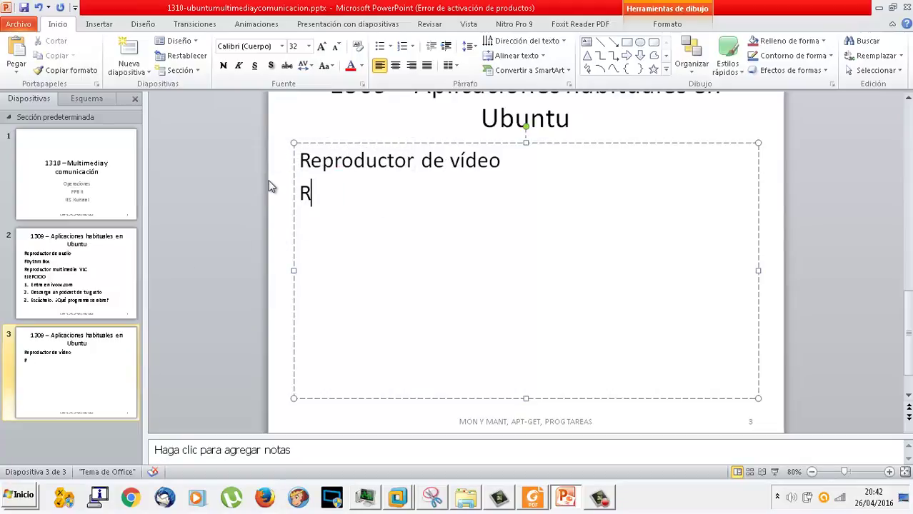
pyautogui.write('eproductor multimedia VLC')
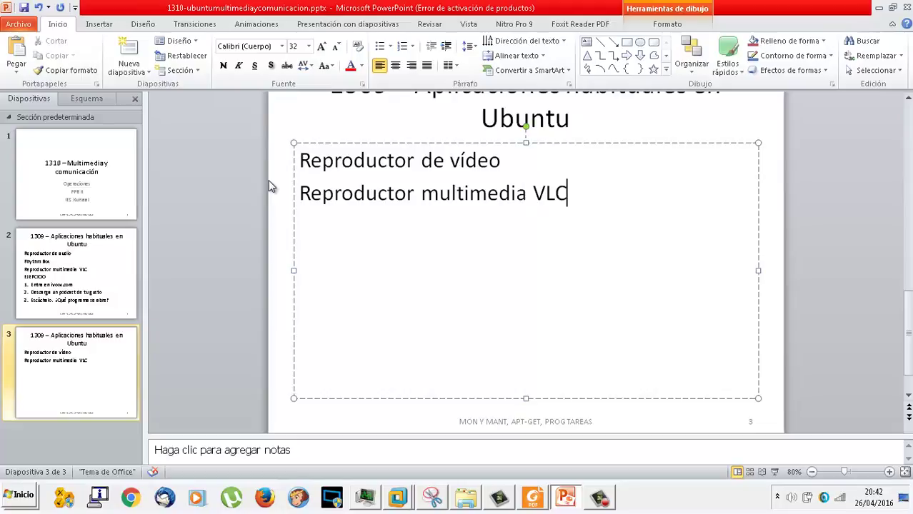
pyautogui.press('Return')
# Step: Switch to the Ubuntu virtual machine, start the Synaptic package manager with the account password and dismiss its quick introduction
pyautogui.moveTo(401, 504)
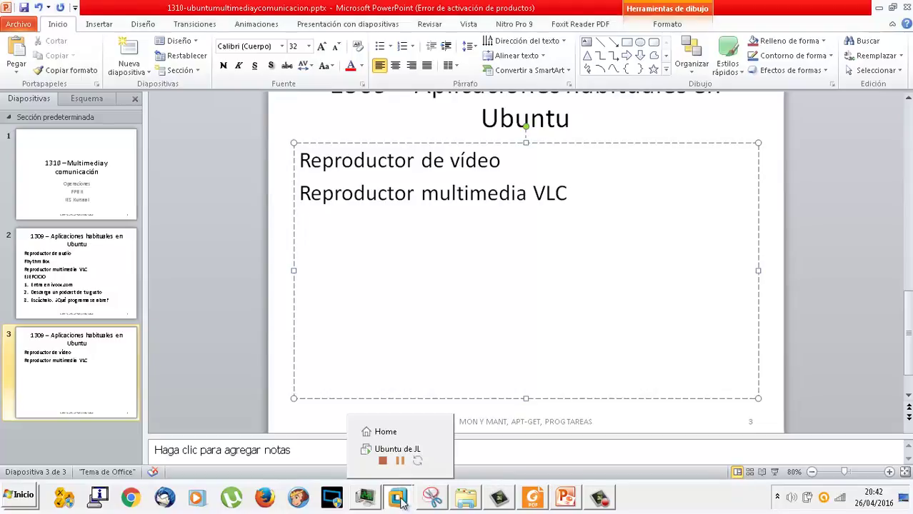
pyautogui.click(404, 449)
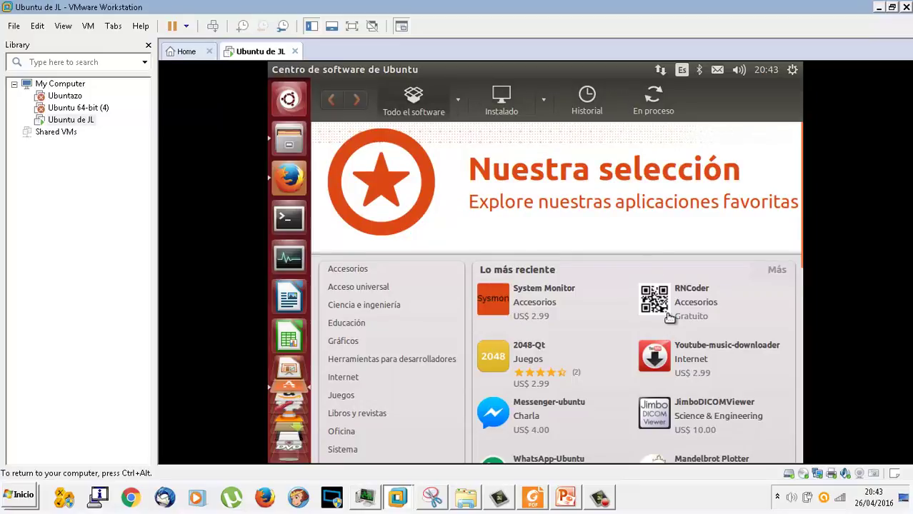
pyautogui.scroll(-1, 668, 318)
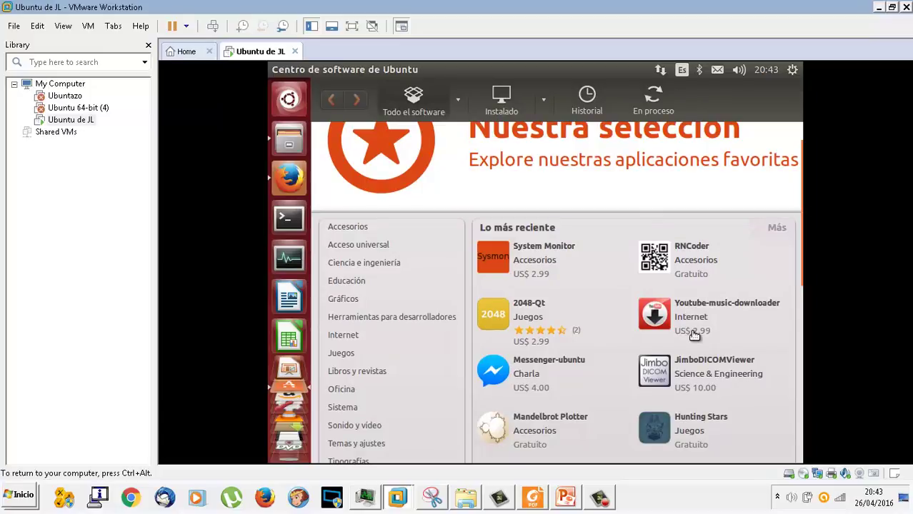
pyautogui.scroll(-2, 693, 335)
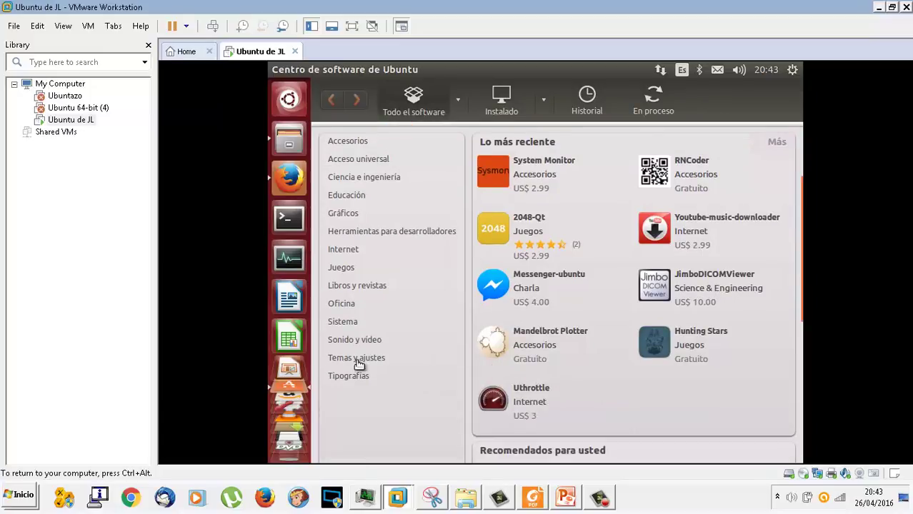
pyautogui.scroll(-3, 285, 436)
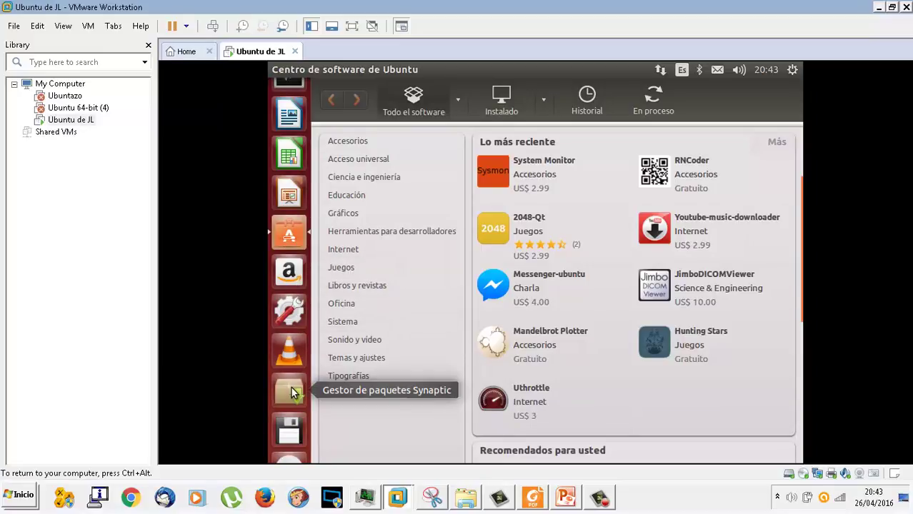
pyautogui.click(292, 387)
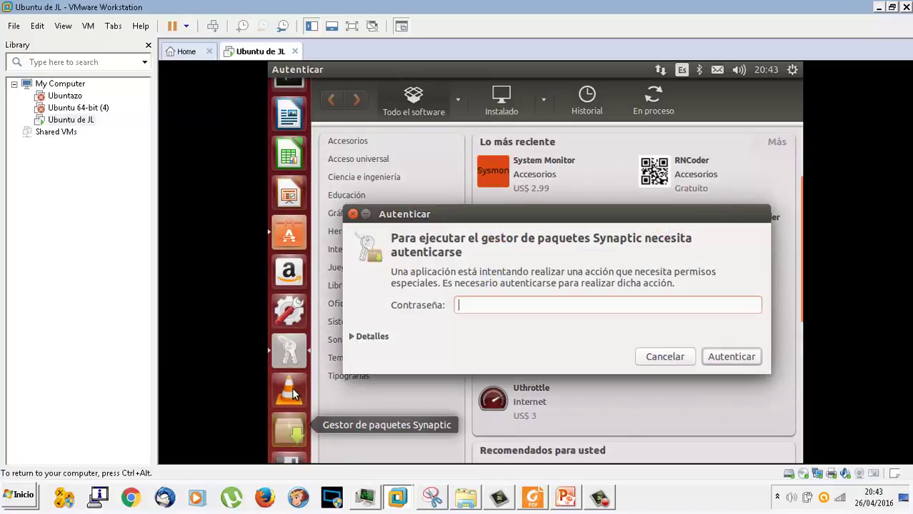
pyautogui.write('•••••••••')
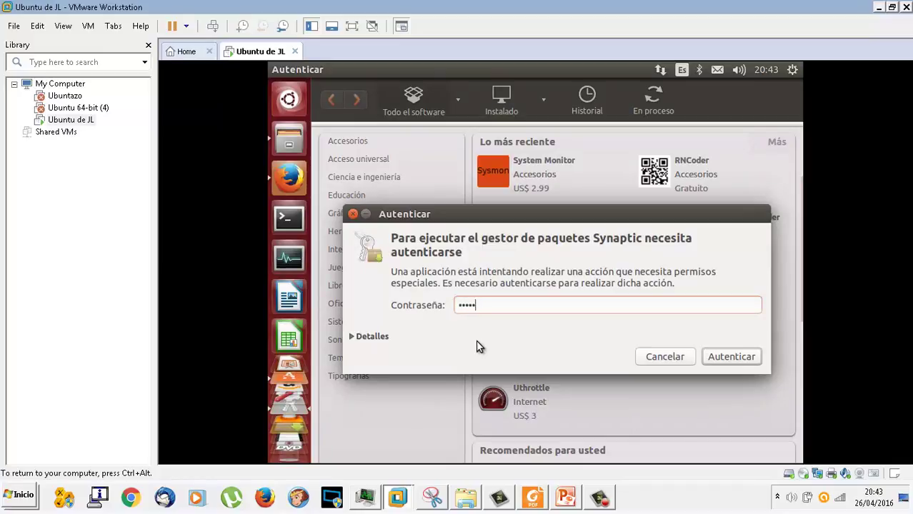
pyautogui.press('Return')
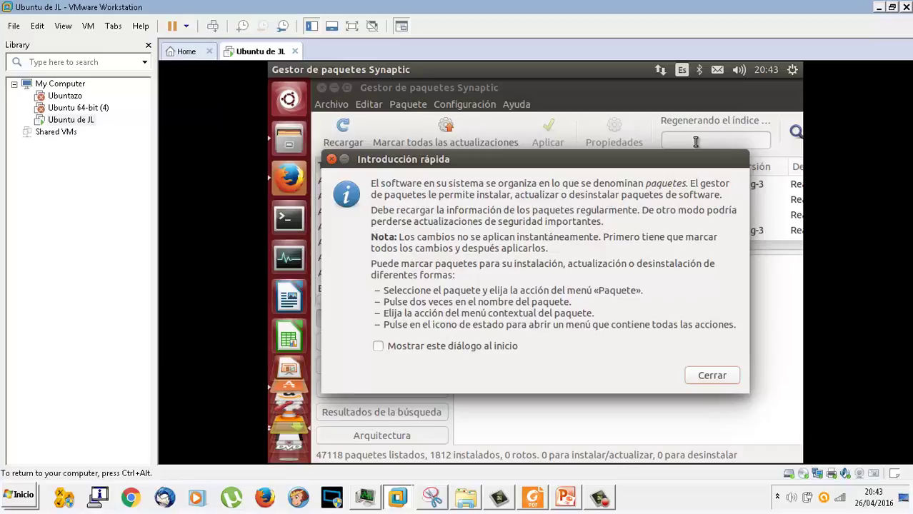
pyautogui.click(711, 375)
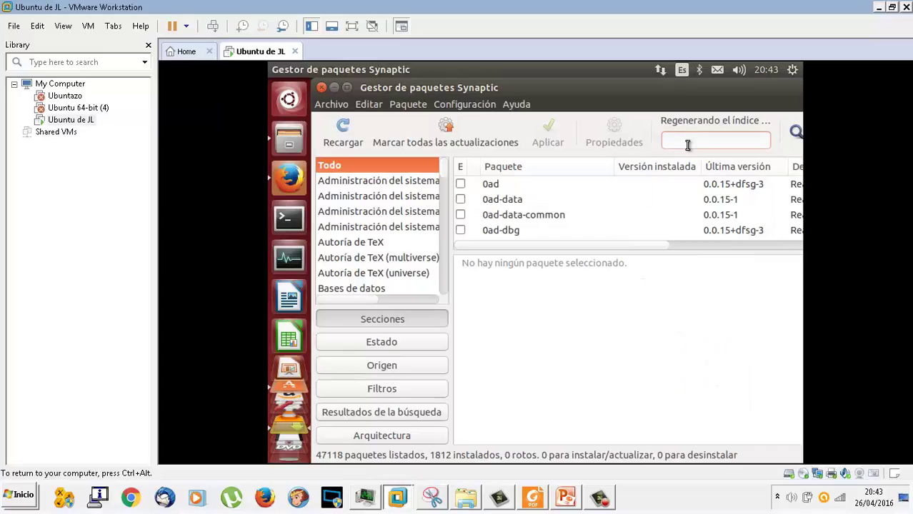
# Step: Filter the packages by "youtube" and review the descriptions of unity-webapps-youtube, smtube and minitube
pyautogui.write('youtube')
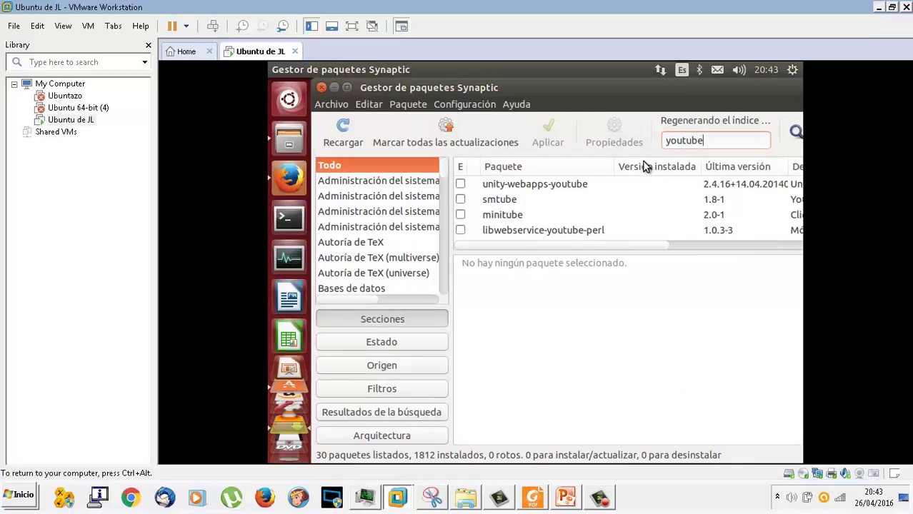
pyautogui.click(588, 184)
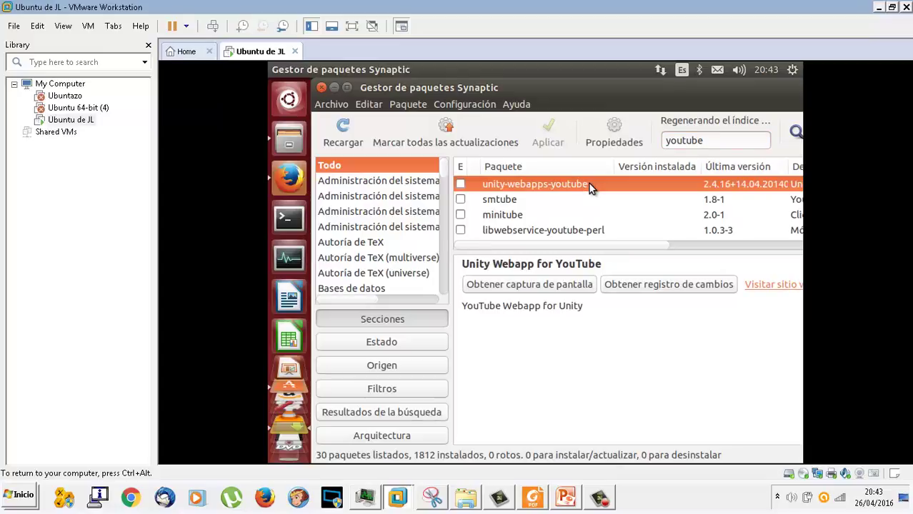
pyautogui.click(526, 201)
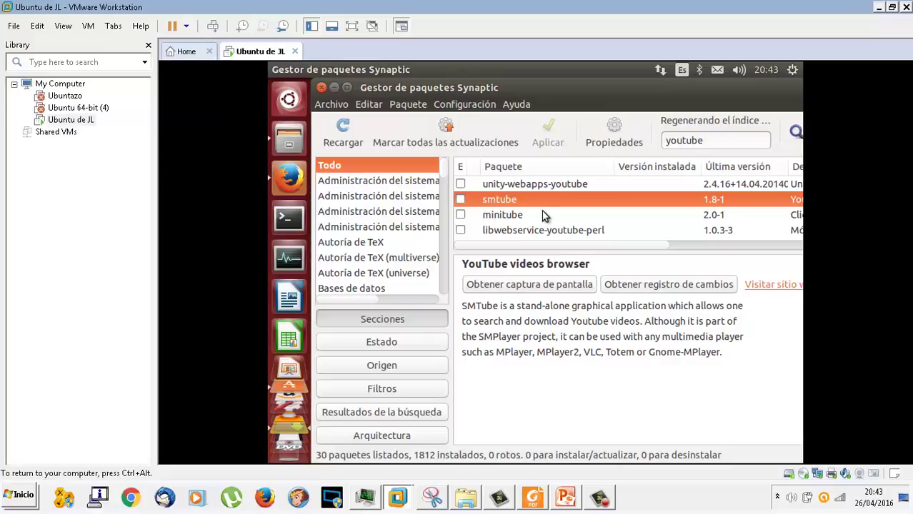
pyautogui.scroll(-5, 543, 216)
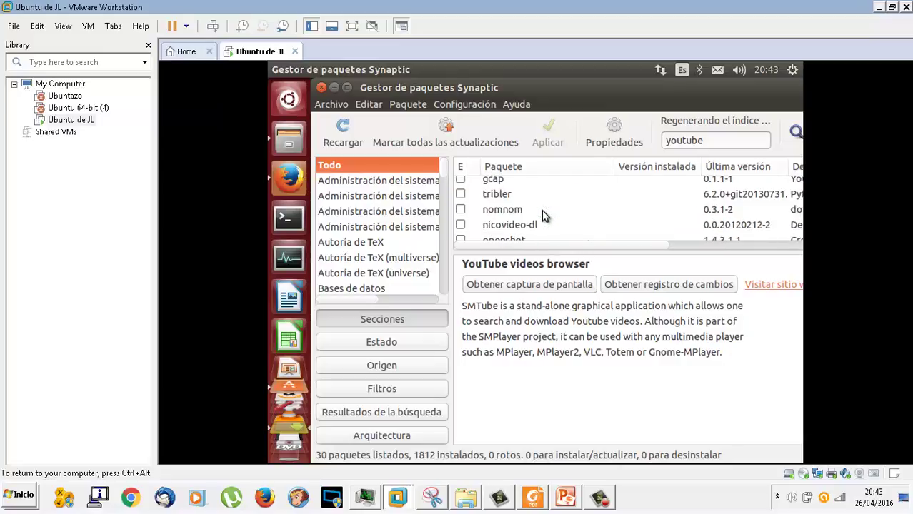
pyautogui.scroll(-2, 543, 216)
pyautogui.scroll(4, 544, 214)
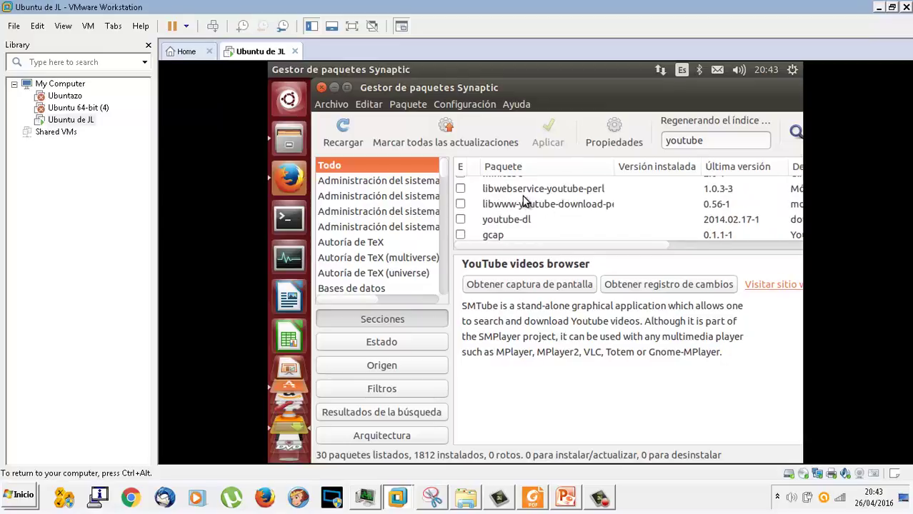
pyautogui.scroll(2, 525, 202)
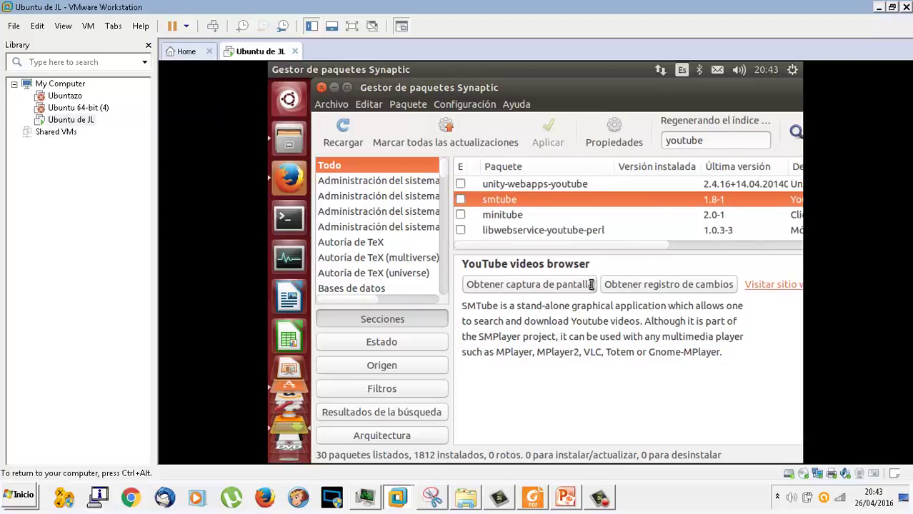
pyautogui.moveTo(577, 246); pyautogui.dragTo(545, 231)
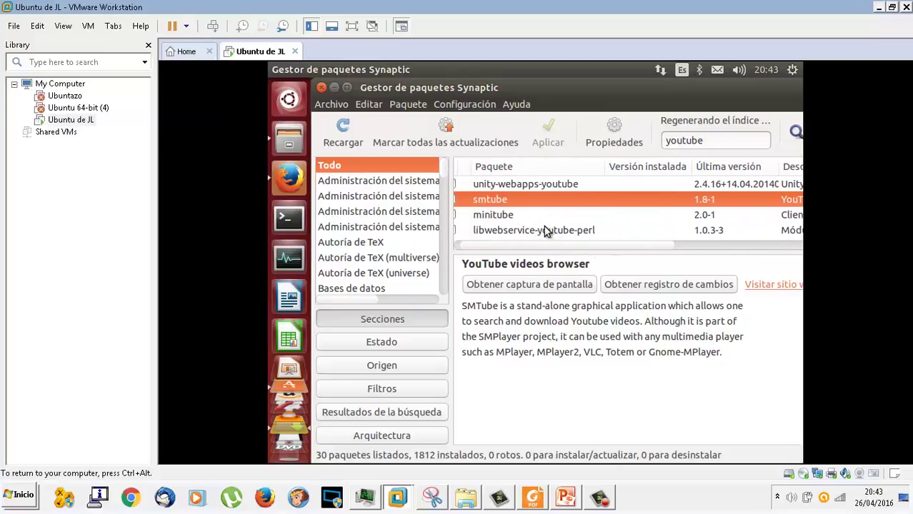
pyautogui.click(533, 216)
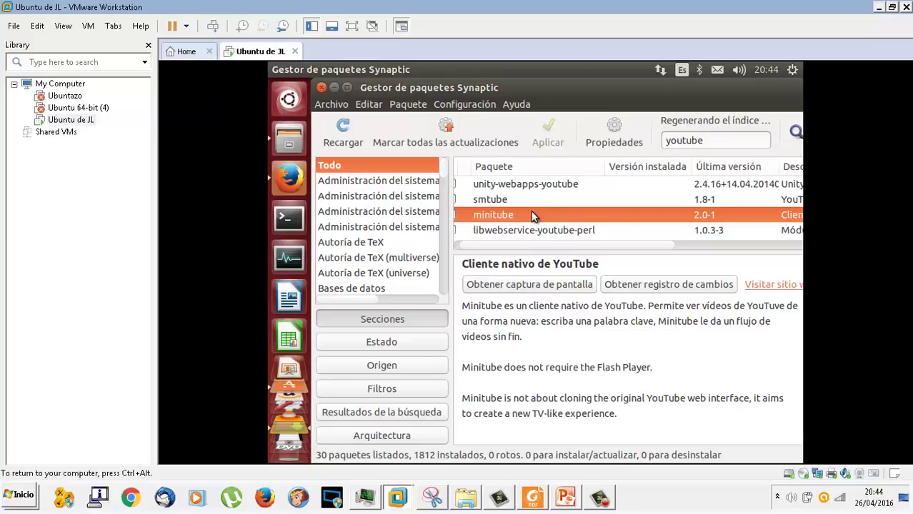
# Step: Mark the smtube package for installation, apply the changes and close the completion dialog
pyautogui.click(529, 202)
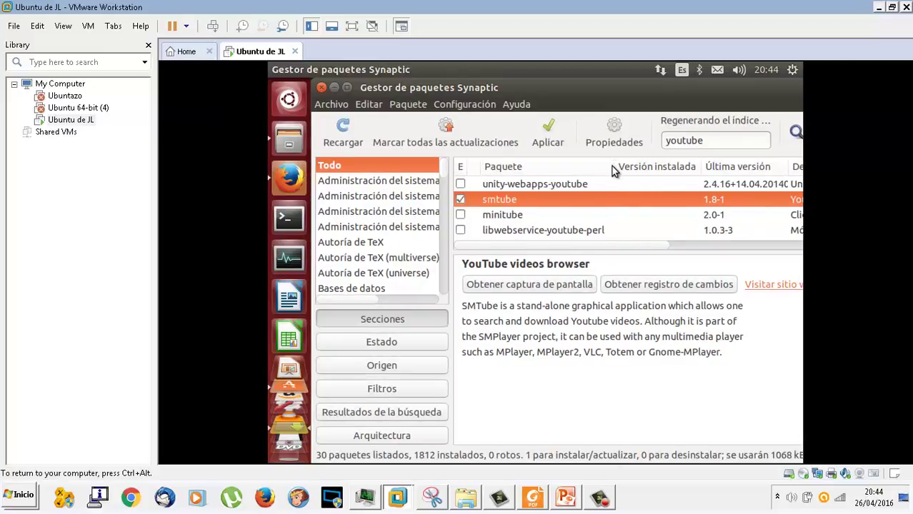
pyautogui.click(562, 135)
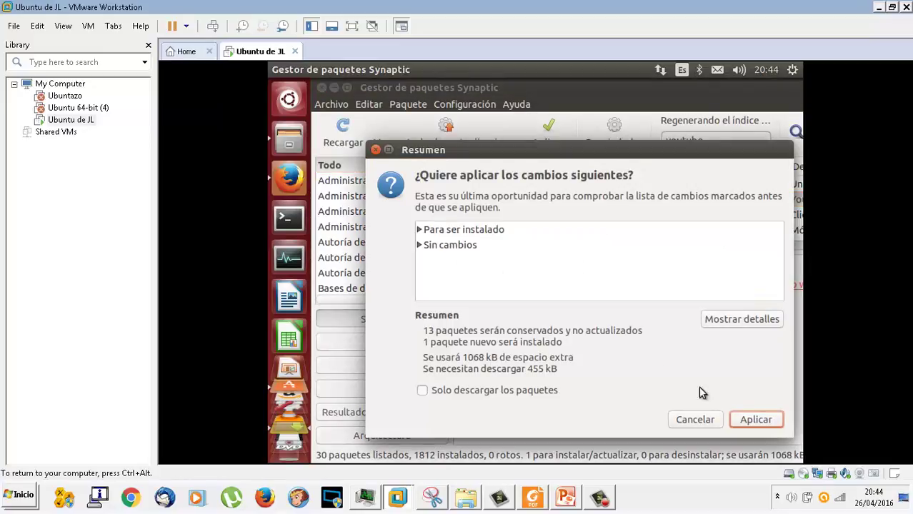
pyautogui.click(748, 420)
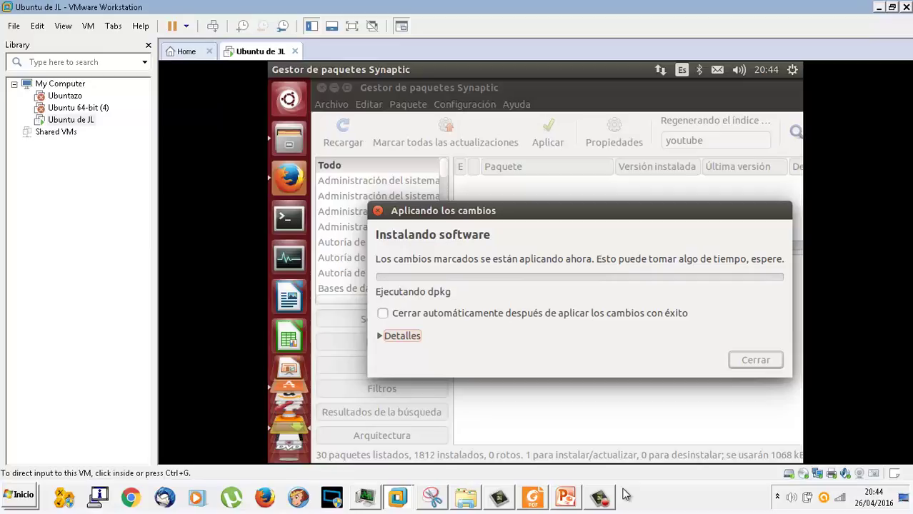
pyautogui.click(543, 416)
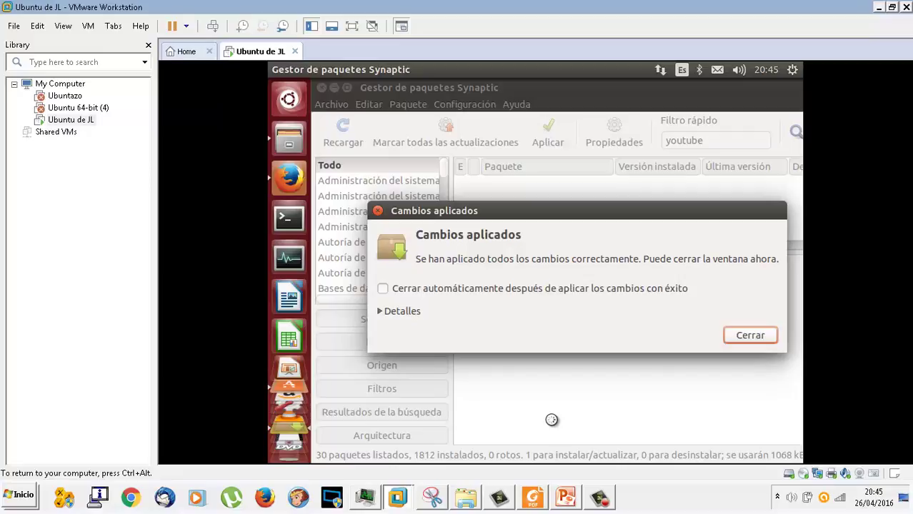
pyautogui.click(729, 334)
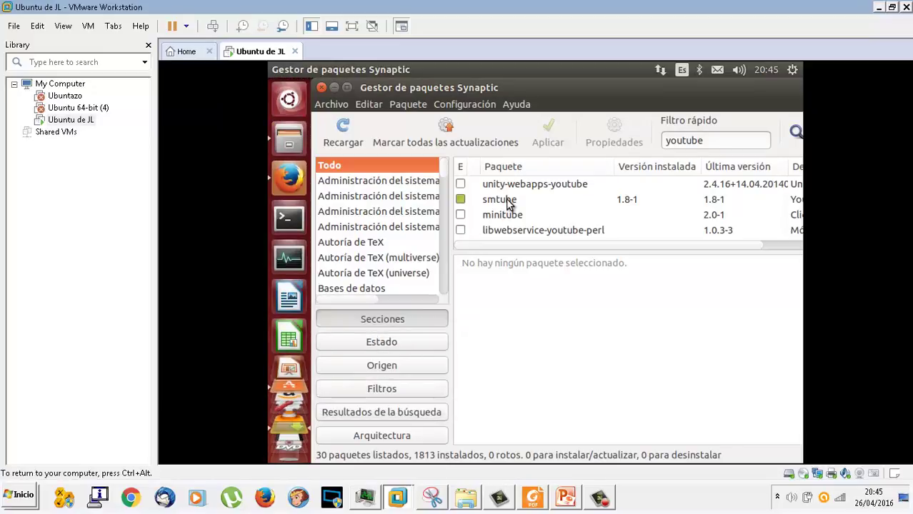
# Step: Search the Ubuntu Dash for "smtube" and launch SMPlayer YouTube Browser
pyautogui.click(497, 202)
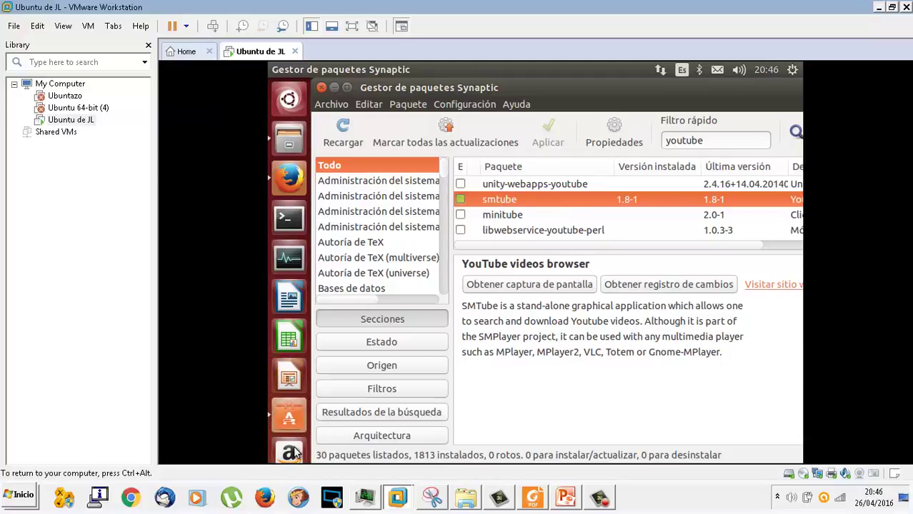
pyautogui.moveTo(293, 455)
pyautogui.click(289, 100)
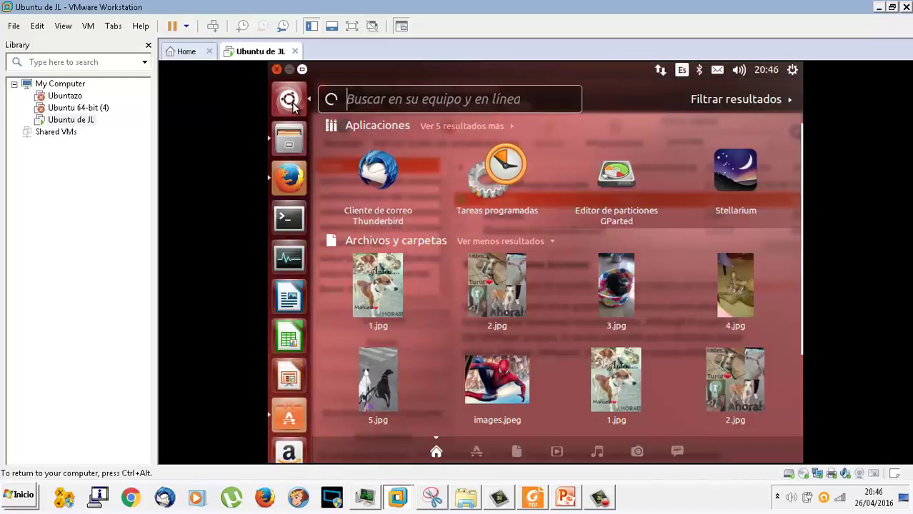
pyautogui.write('smtube')
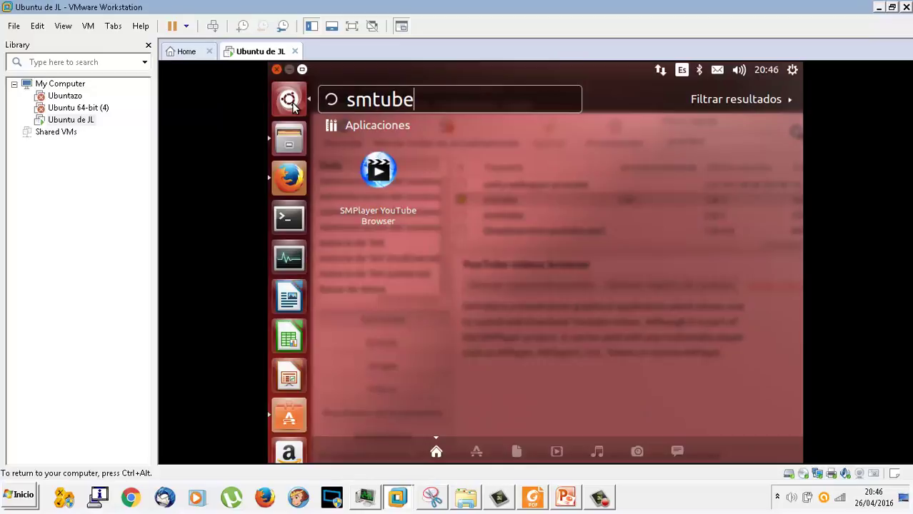
pyautogui.click(377, 171)
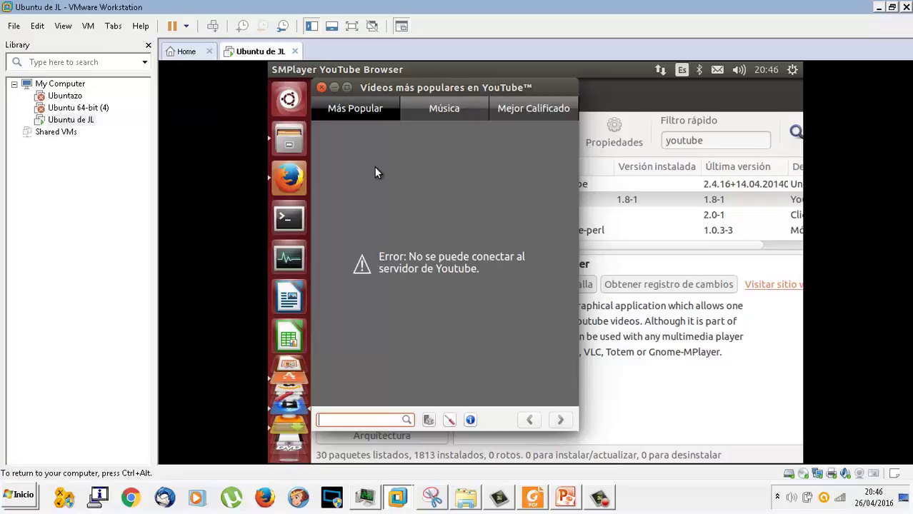
# Step: Check the Música, Mejor Calificado and Más Popular video categories in SMPlayer YouTube Browser
pyautogui.click(463, 108)
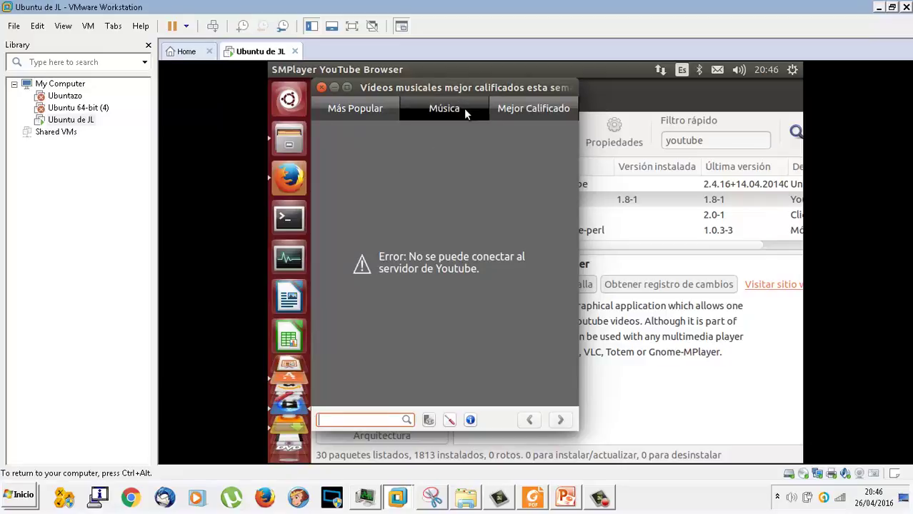
pyautogui.click(543, 106)
pyautogui.click(377, 106)
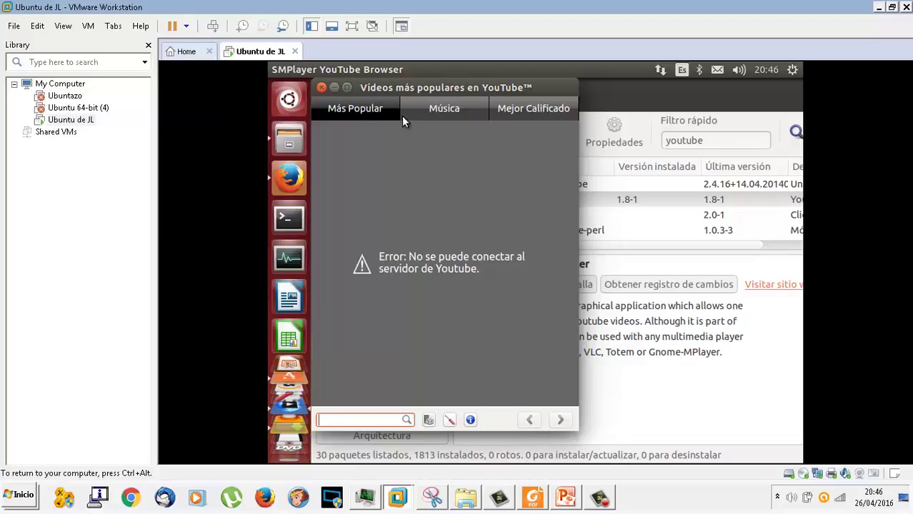
# Step: Search for "rick astley" videos in SMPlayer YouTube Browser
pyautogui.moveTo(419, 90); pyautogui.dragTo(478, 89)
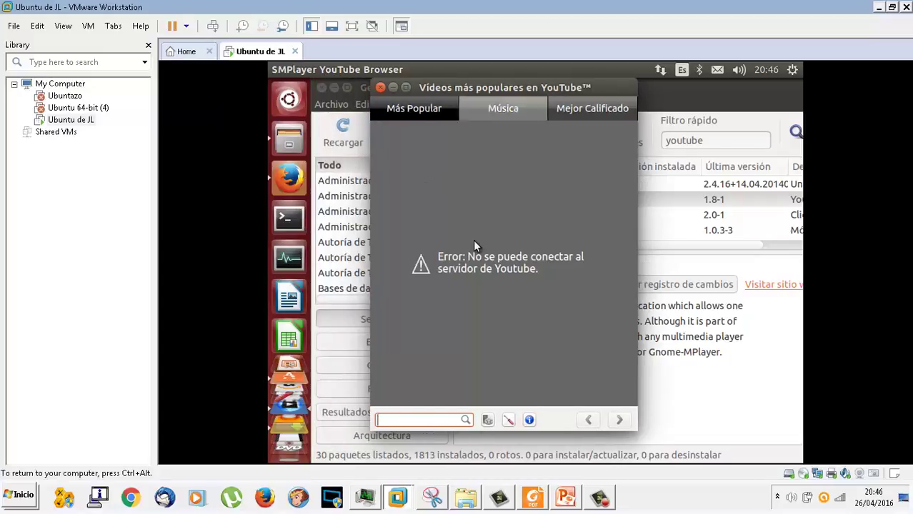
pyautogui.click(419, 422)
pyautogui.write('rick astl')
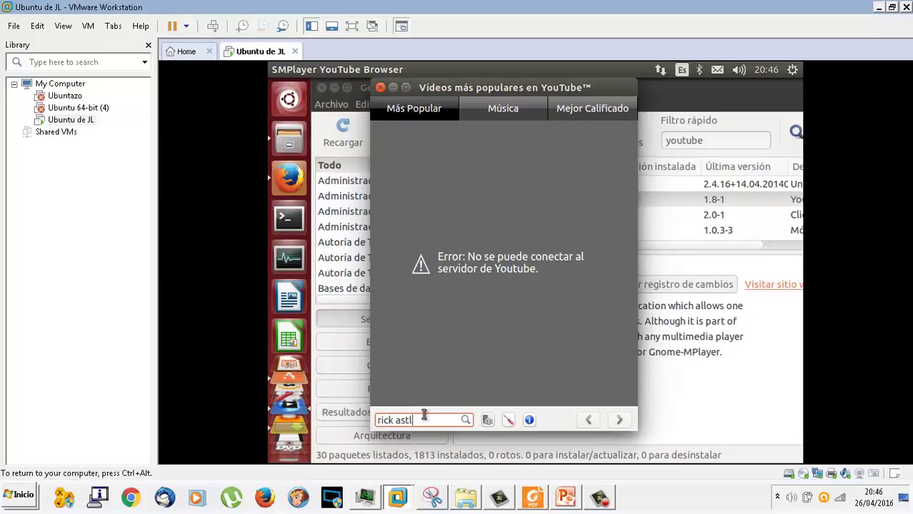
pyautogui.write('ey')
pyautogui.press('Return')
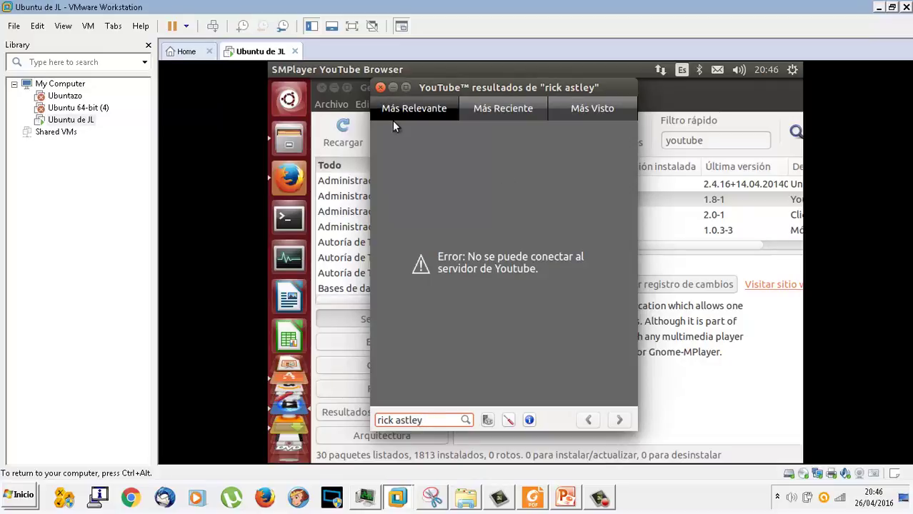
# Step: Set the region of the standard feeds to España in the SMPlayer YouTube Browser options and accept
pyautogui.click(509, 420)
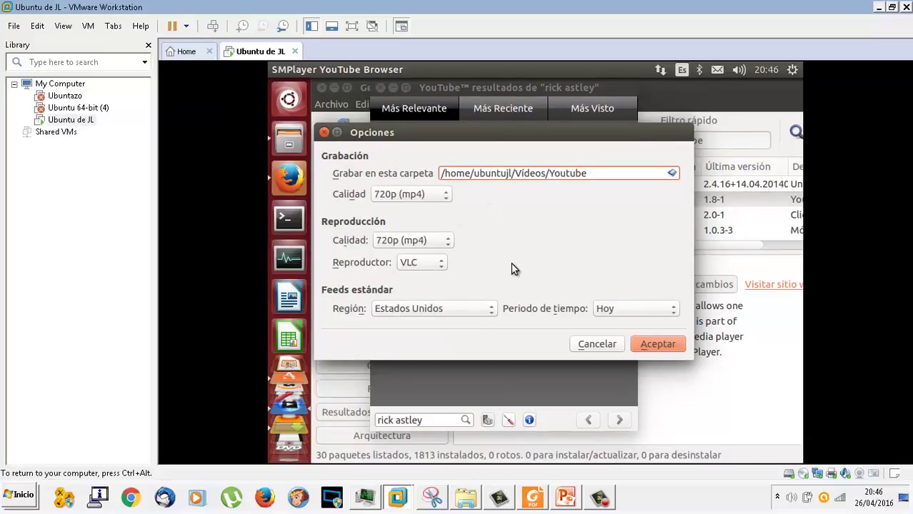
pyautogui.click(493, 309)
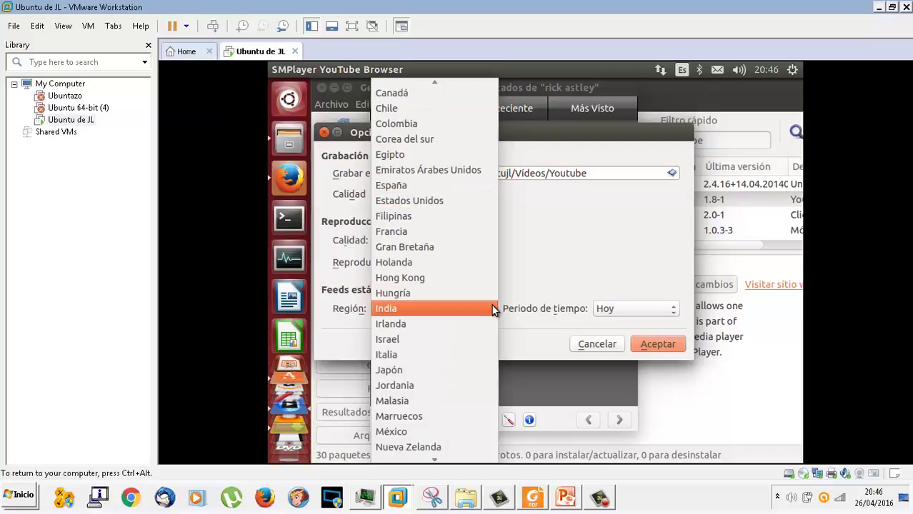
pyautogui.click(398, 188)
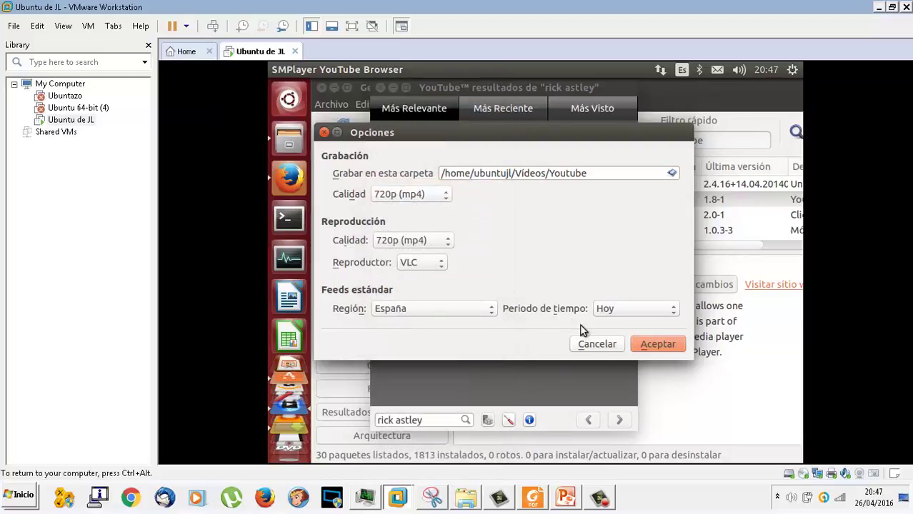
pyautogui.click(657, 345)
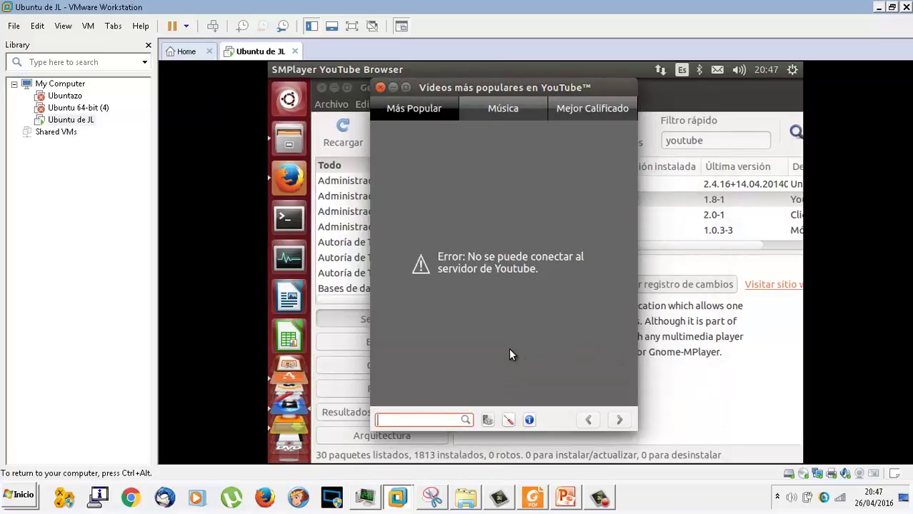
# Step: Restart SMPlayer YouTube Browser from the Ubuntu Dash to recheck its most popular videos, and close it
pyautogui.click(380, 88)
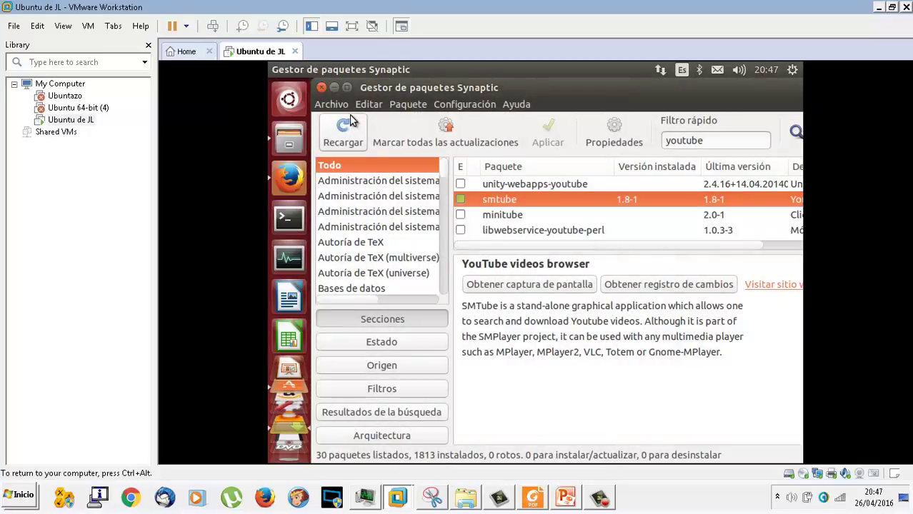
pyautogui.click(297, 98)
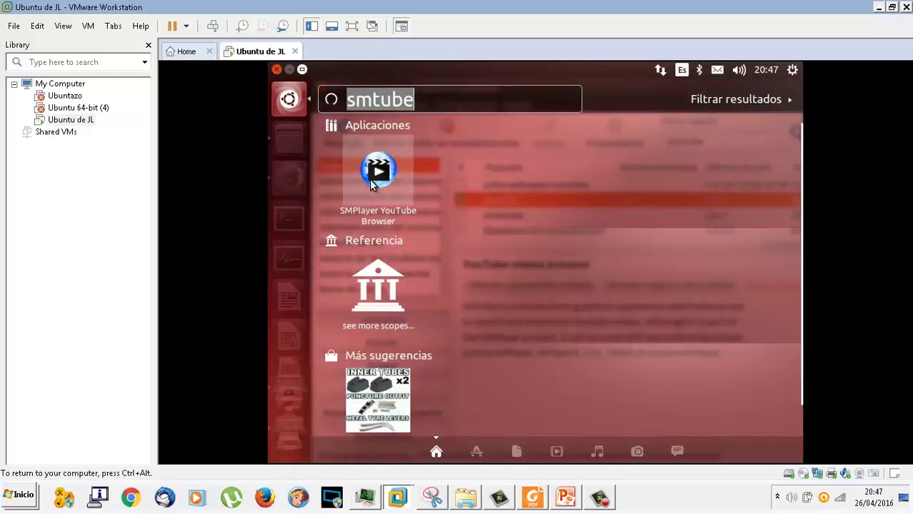
pyautogui.click(369, 179)
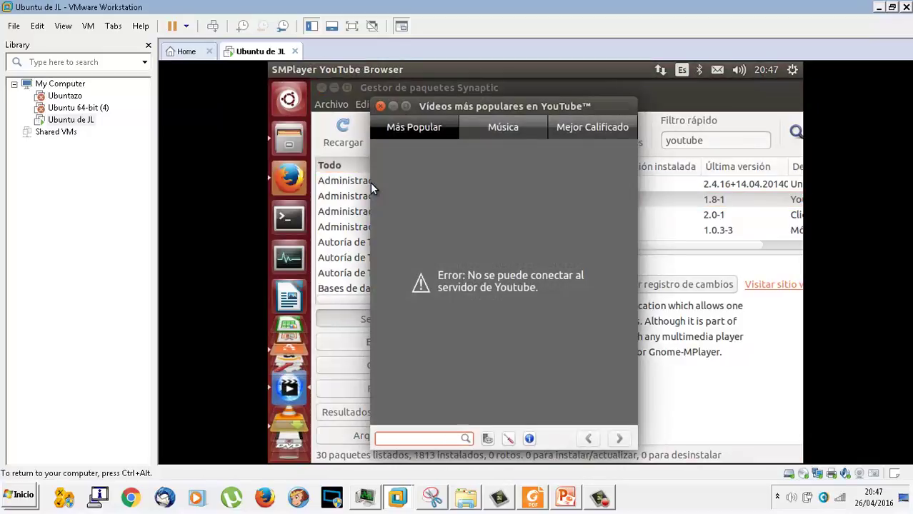
pyautogui.click(381, 106)
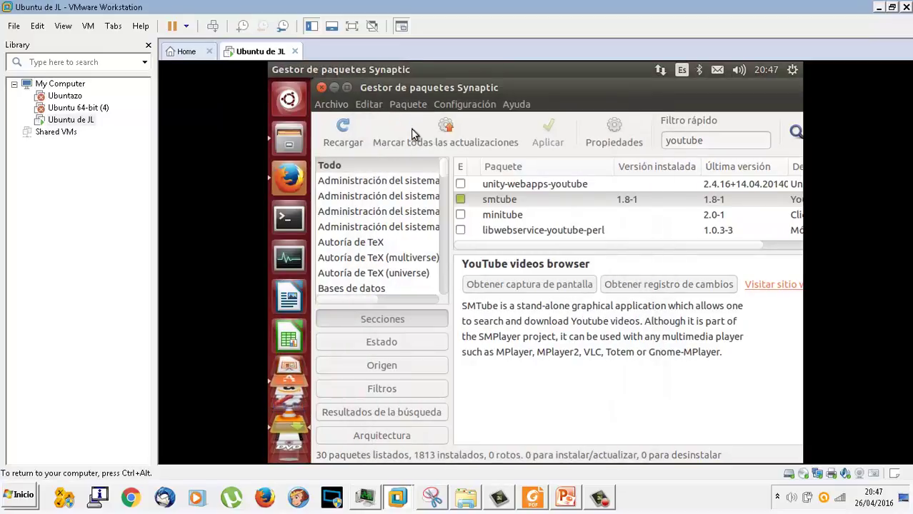
# Step: Review the descriptions of the YouTube-related packages from libwebservice-youtube-perl through youtube-dl, gcap and tribler to nomnom
pyautogui.click(540, 229)
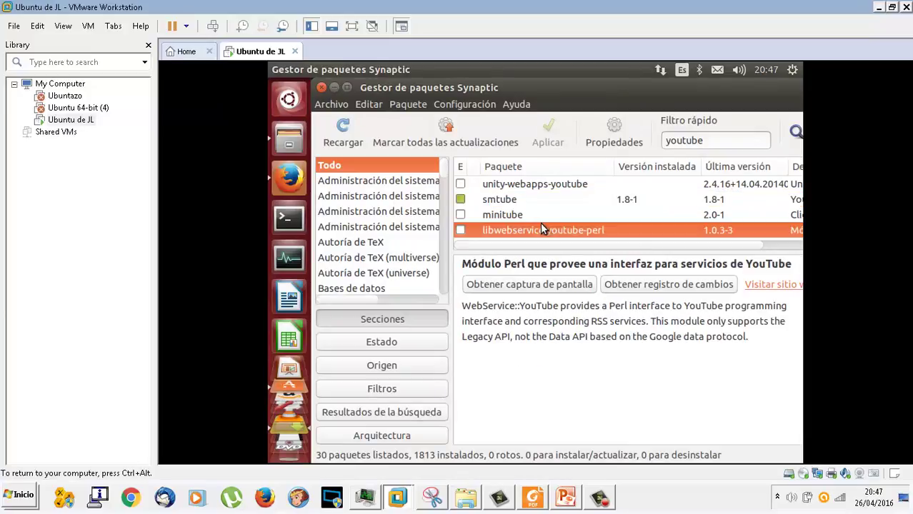
pyautogui.press('Down')
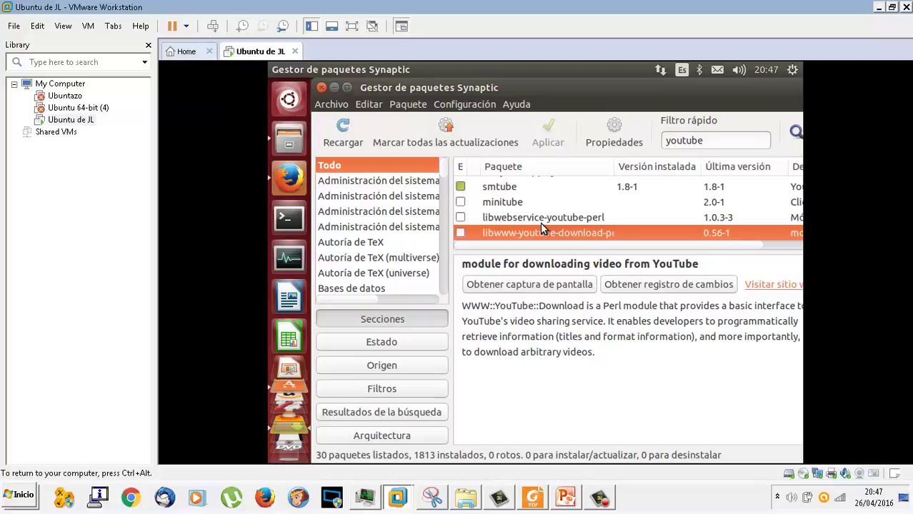
pyautogui.press('Down')
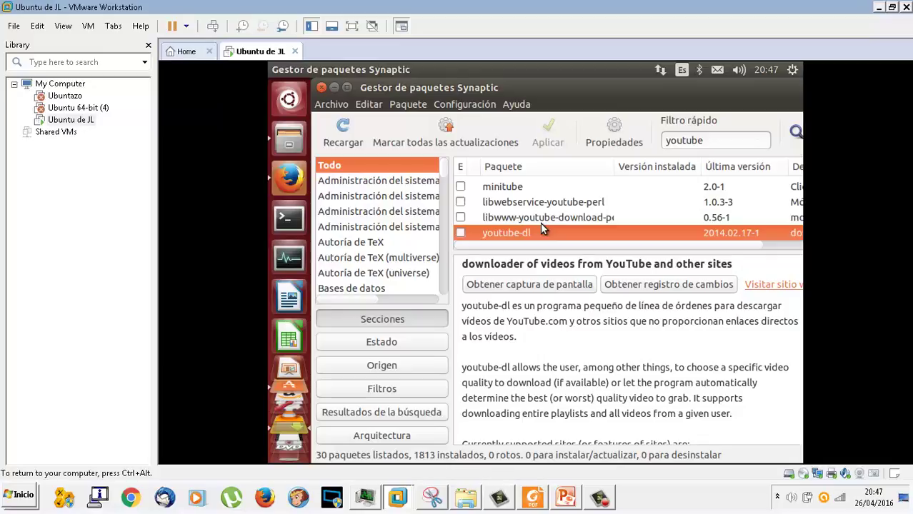
pyautogui.scroll(-5, 592, 369)
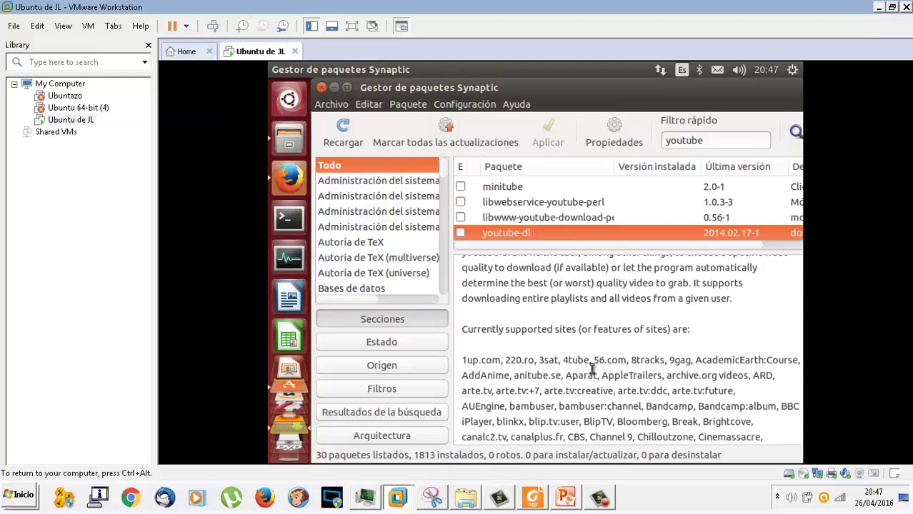
pyautogui.scroll(5, 591, 369)
pyautogui.click(561, 241)
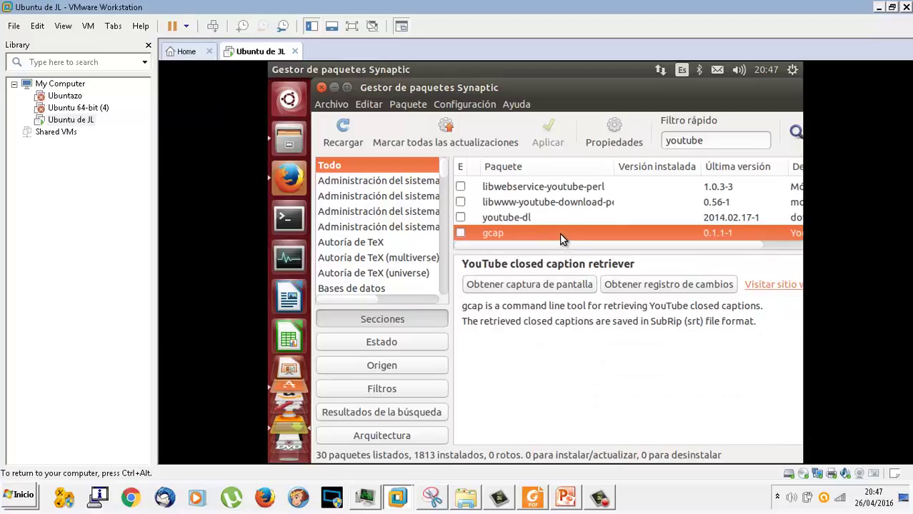
pyautogui.press('Down')
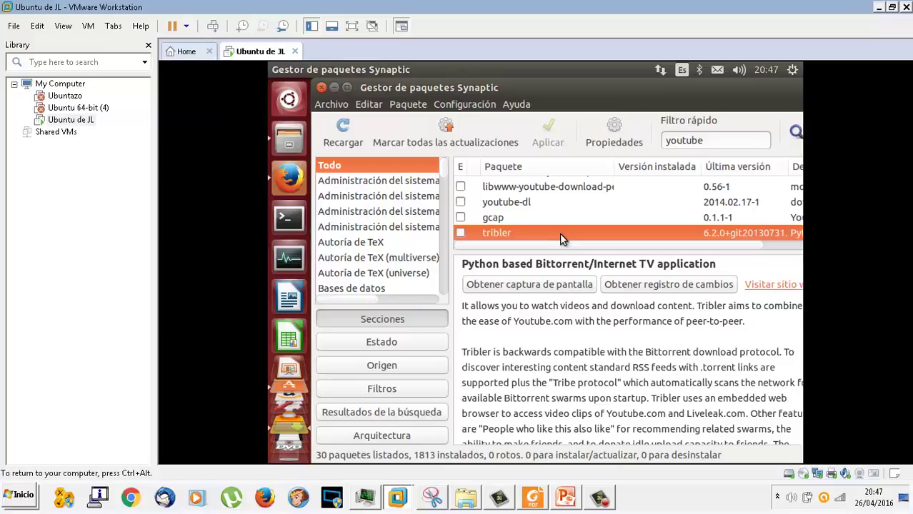
pyautogui.press('Down')
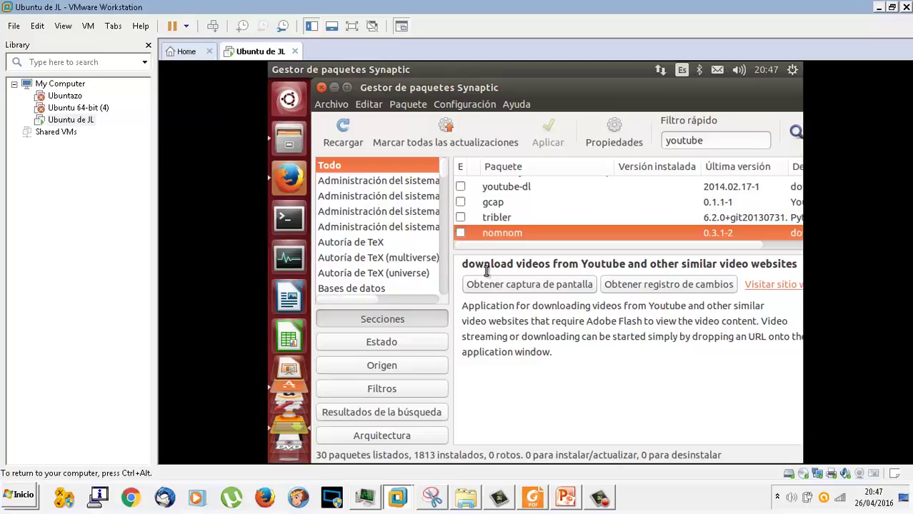
# Step: Mark the nomnom package for installation and accept the additional required packages
pyautogui.click(461, 236)
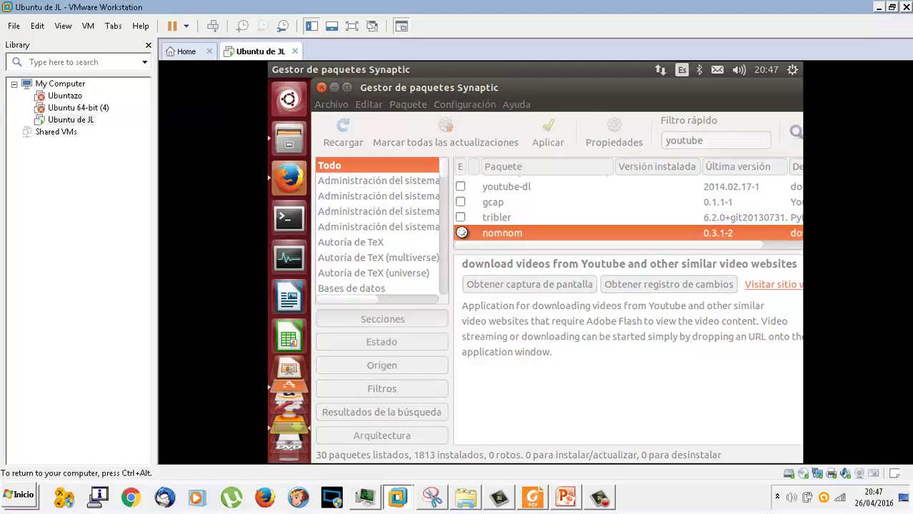
pyautogui.click(564, 498)
pyautogui.click(564, 498)
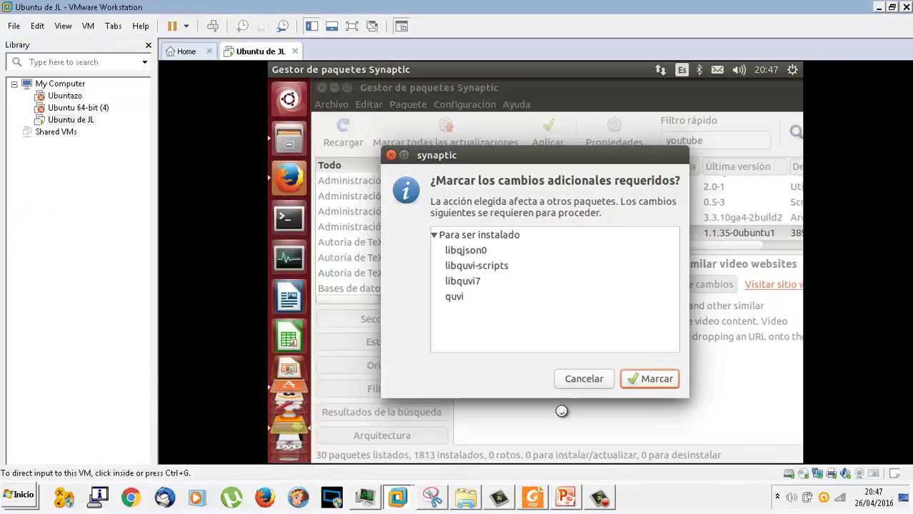
pyautogui.click(638, 379)
# Step: Switch to PowerPoint and add numbered item 1 below the VLC line: "Busca en Synaptic alguna aplicación para descargar vídeos de Youtube desde Ubuntu."
pyautogui.click(564, 498)
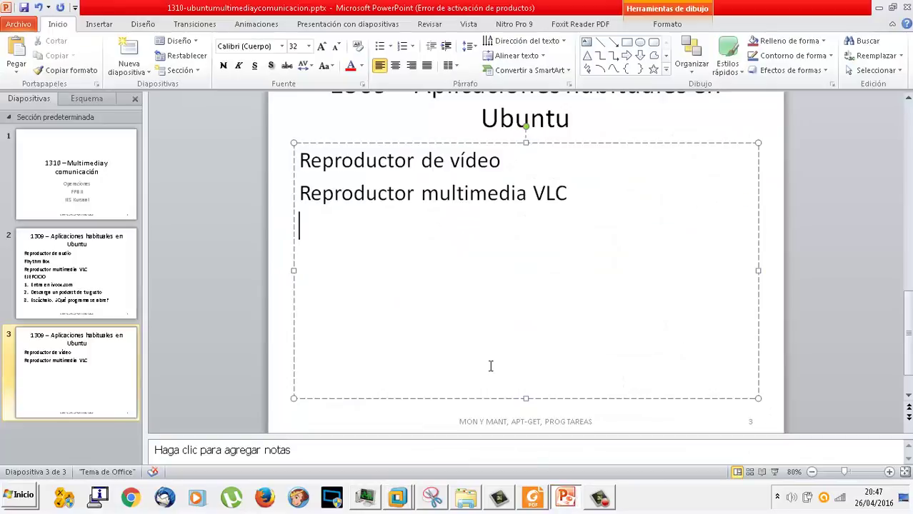
pyautogui.write('1. Busca en Syu')
pyautogui.press('BackSpace')
pyautogui.write('n')
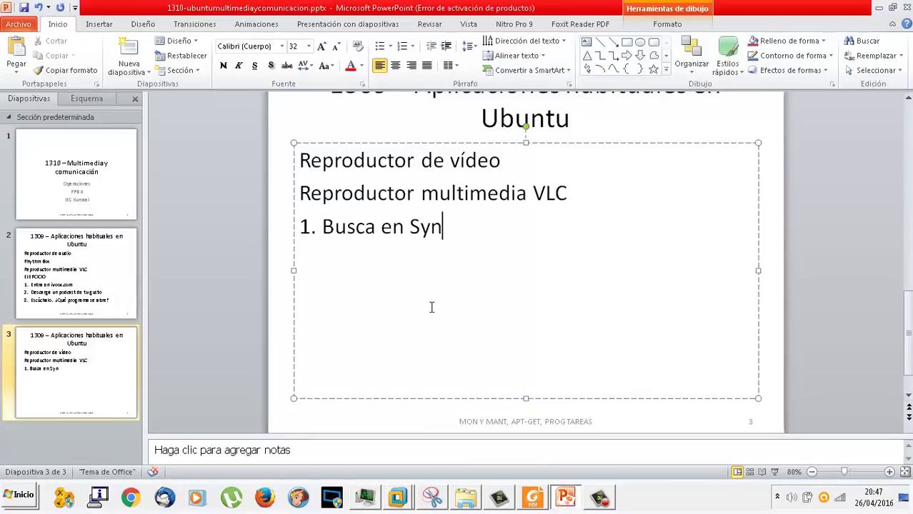
pyautogui.write('aptic alguna aplicaci')
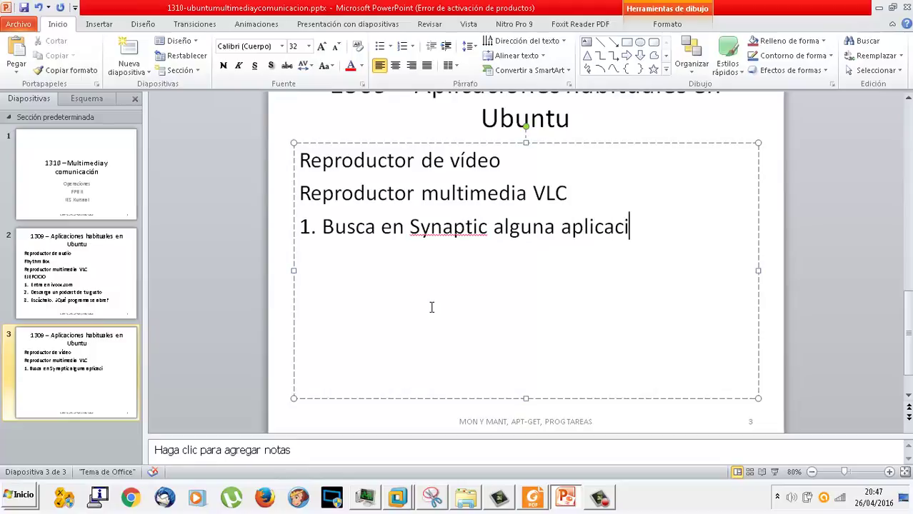
pyautogui.write('ón para descar')
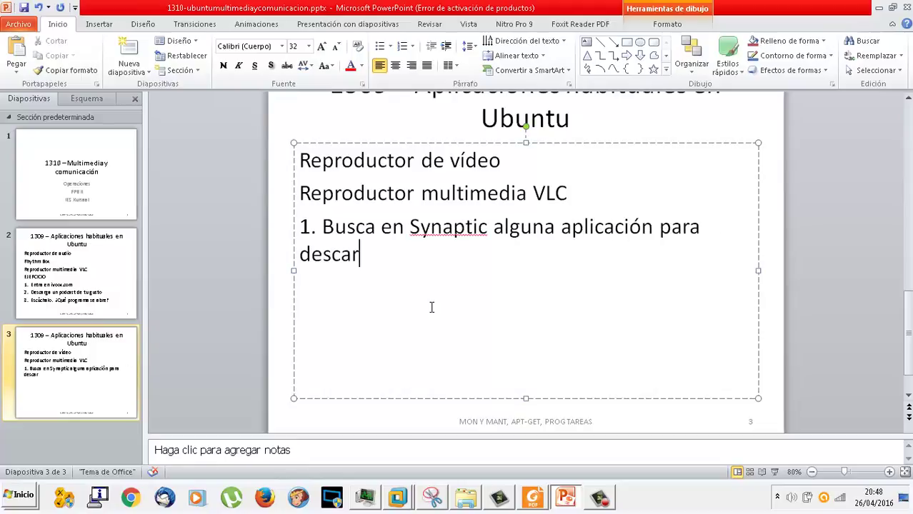
pyautogui.write('gar vídeos de Yout')
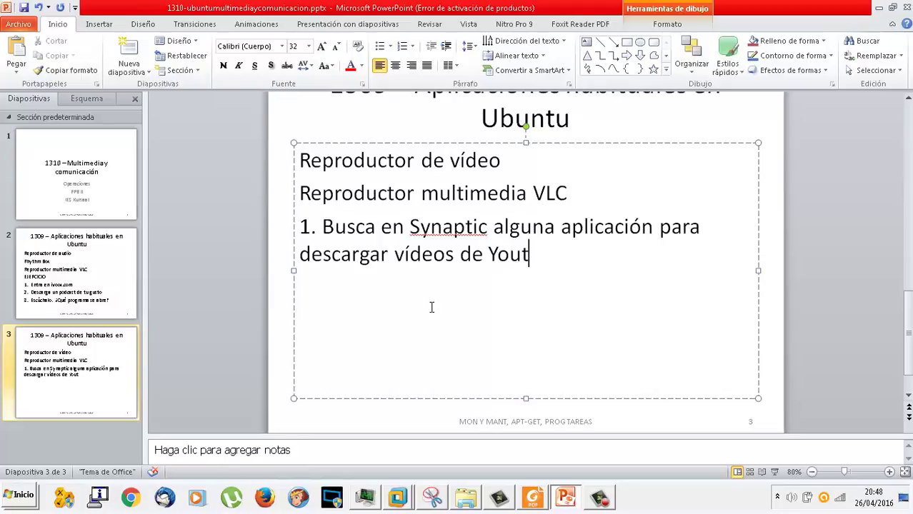
pyautogui.write('ube desde Ubuntu.')
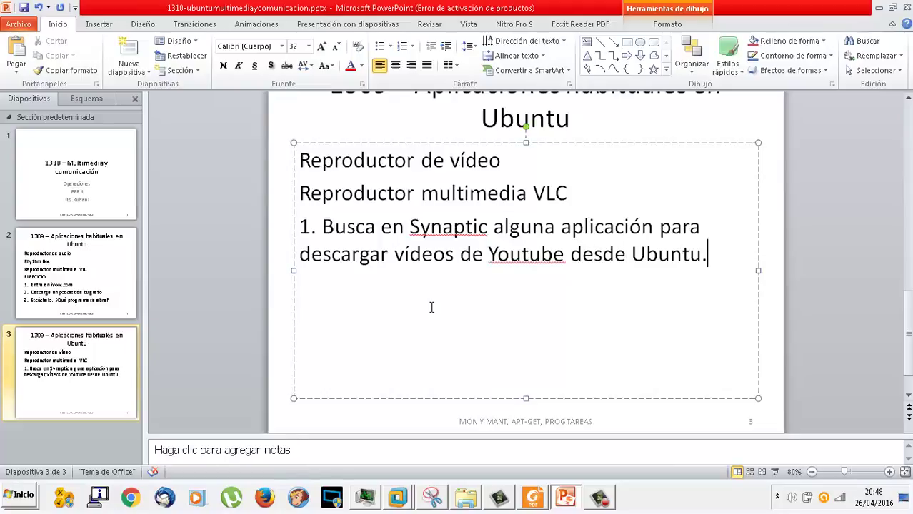
pyautogui.press('Return')
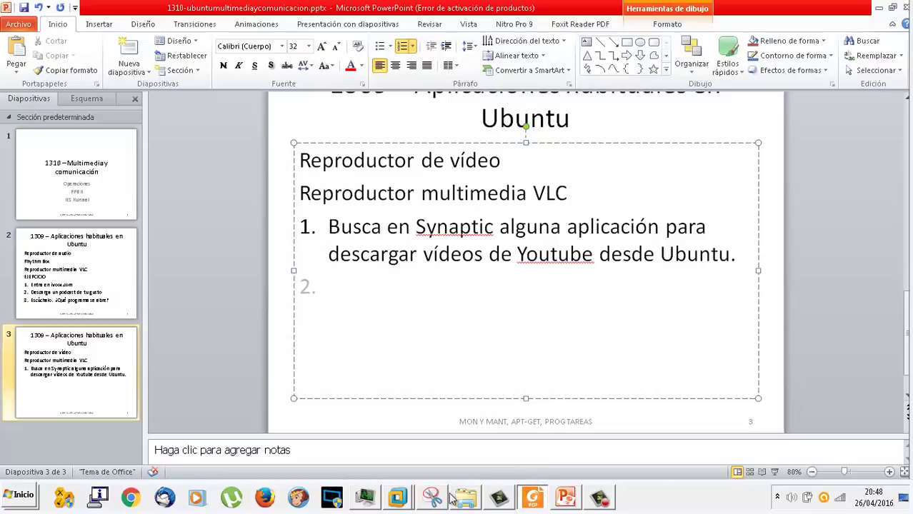
# Step: Return to the Ubuntu virtual machine, search the Dash for "nomnom", clear the search and go back to Synaptic
pyautogui.moveTo(398, 497)
pyautogui.click(412, 445)
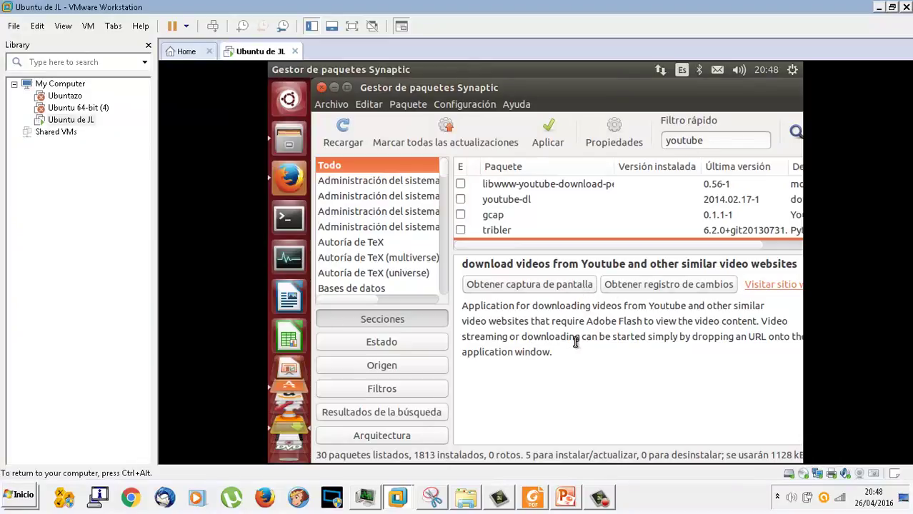
pyautogui.scroll(-2, 589, 226)
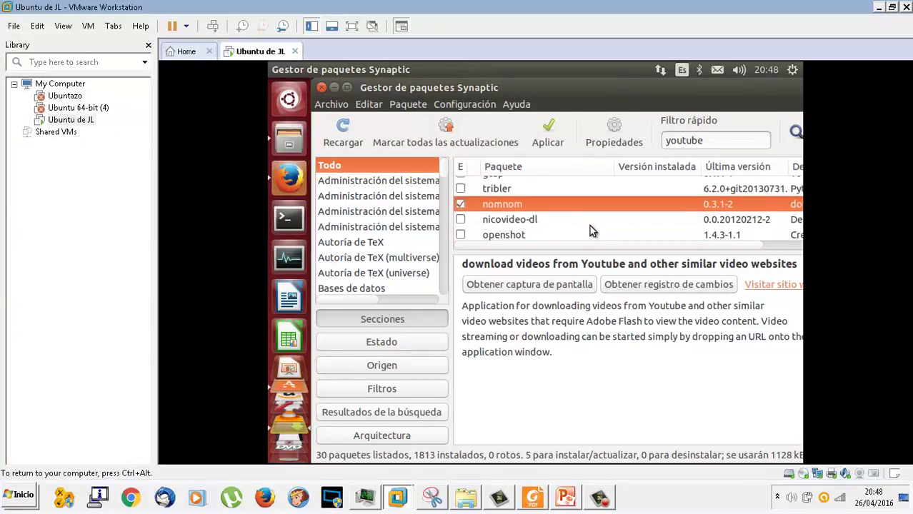
pyautogui.click(292, 100)
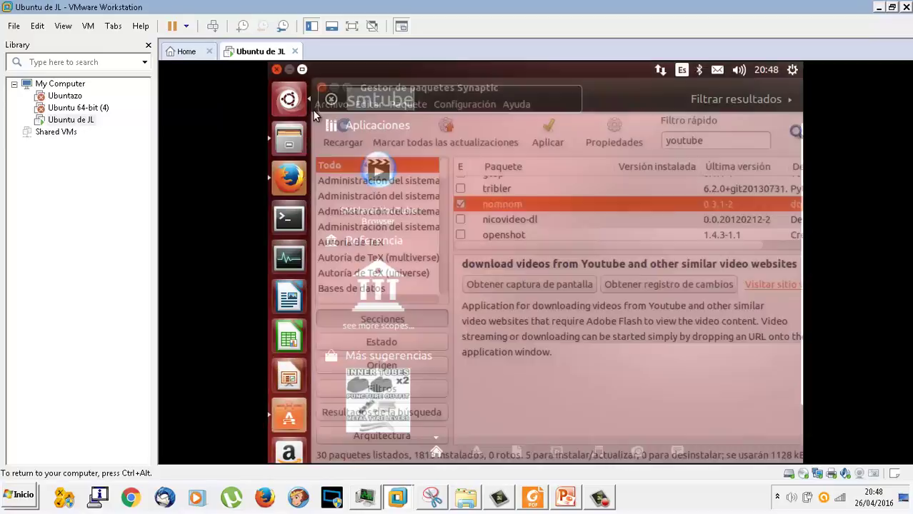
pyautogui.write('n')
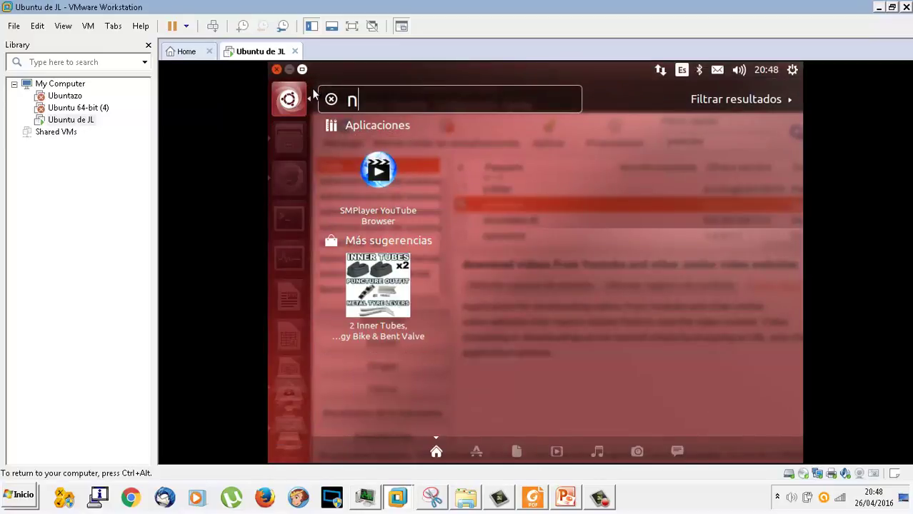
pyautogui.write('omnom')
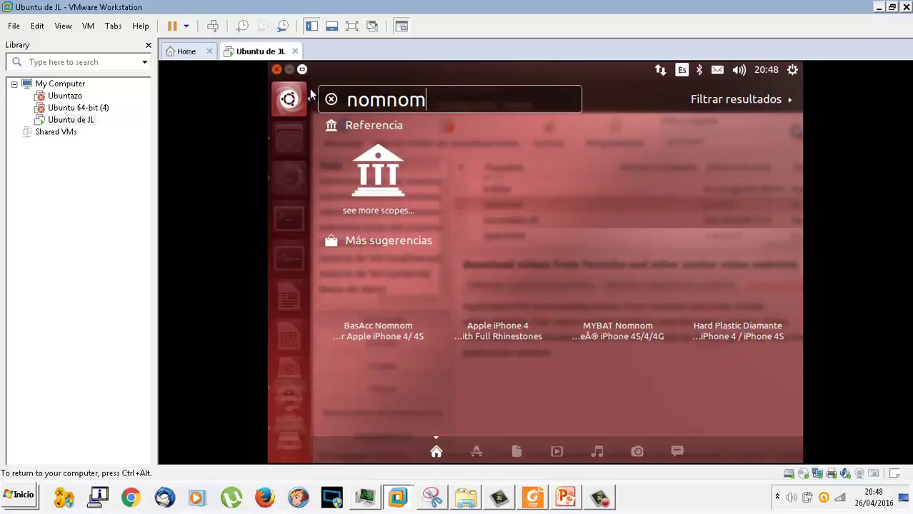
pyautogui.press('BackSpace')
pyautogui.press('BackSpace')
pyautogui.press('BackSpace')
pyautogui.press('BackSpace')
pyautogui.press('BackSpace')
pyautogui.press('BackSpace')
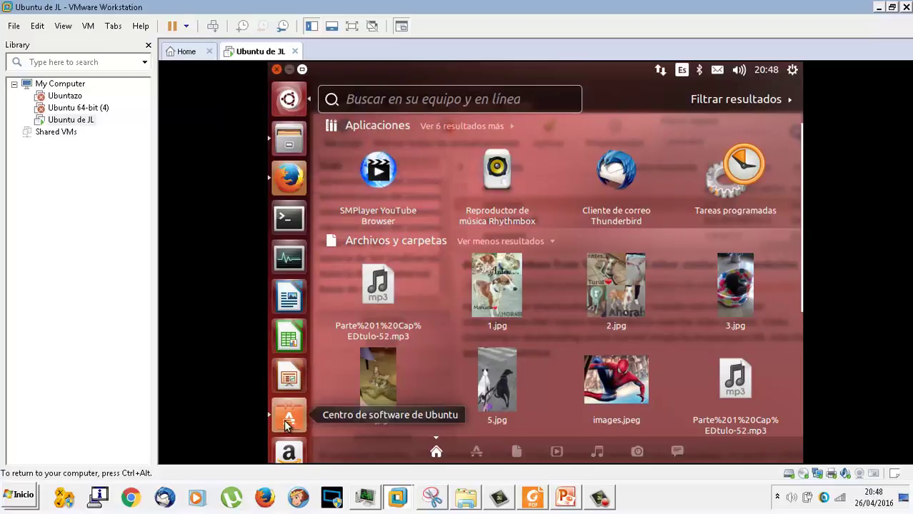
pyautogui.click(285, 322)
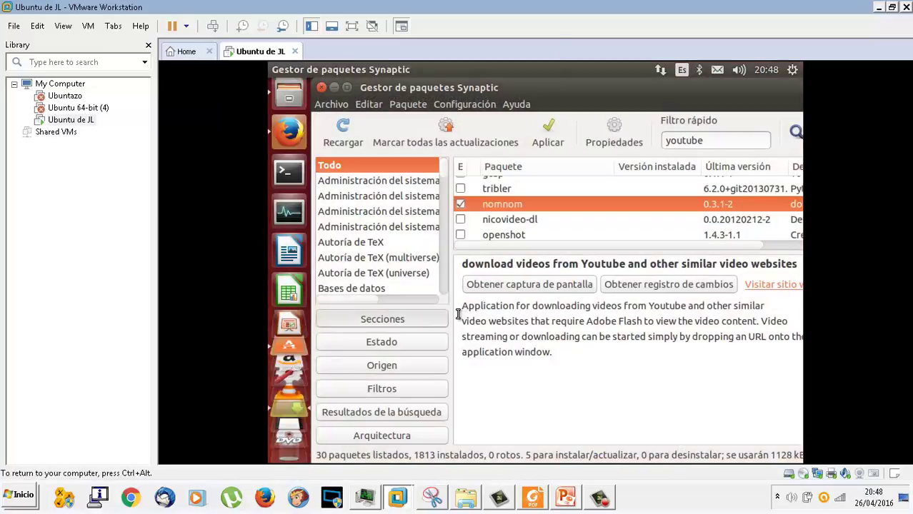
# Step: Review the descriptions of the remaining YouTube-related packages from nicovideo-dl through monodoc-gdata-manual, slimrat-nox and libquvi-doc to slimrat
pyautogui.click(537, 234)
pyautogui.press('Up')
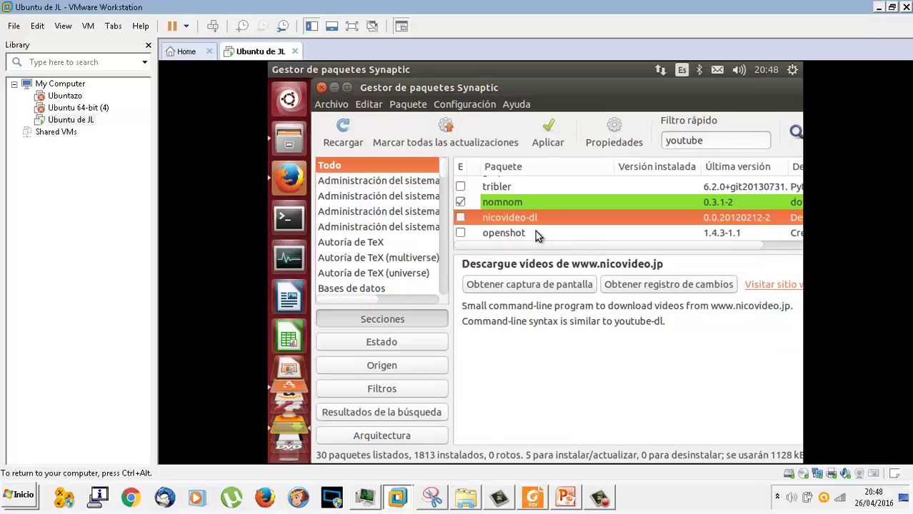
pyautogui.press('Down')
pyautogui.press('Down')
pyautogui.press('Down')
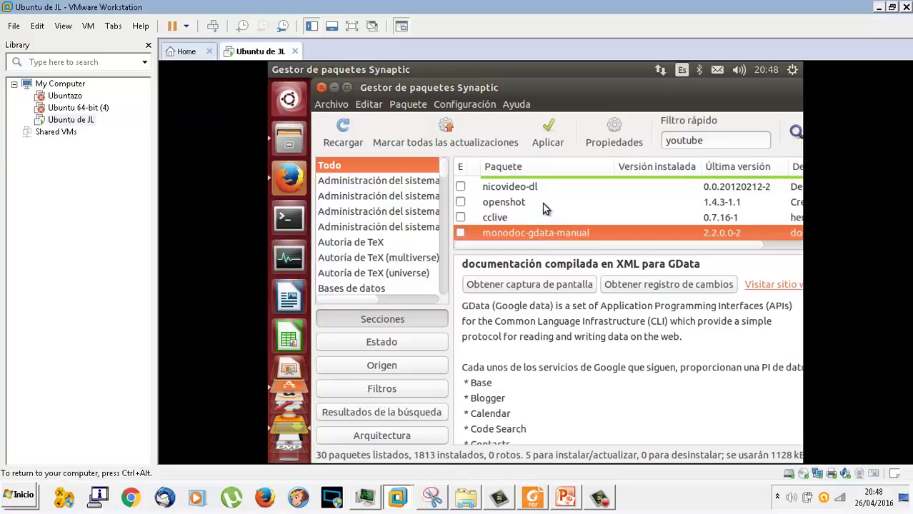
pyautogui.press('Down')
pyautogui.press('Down')
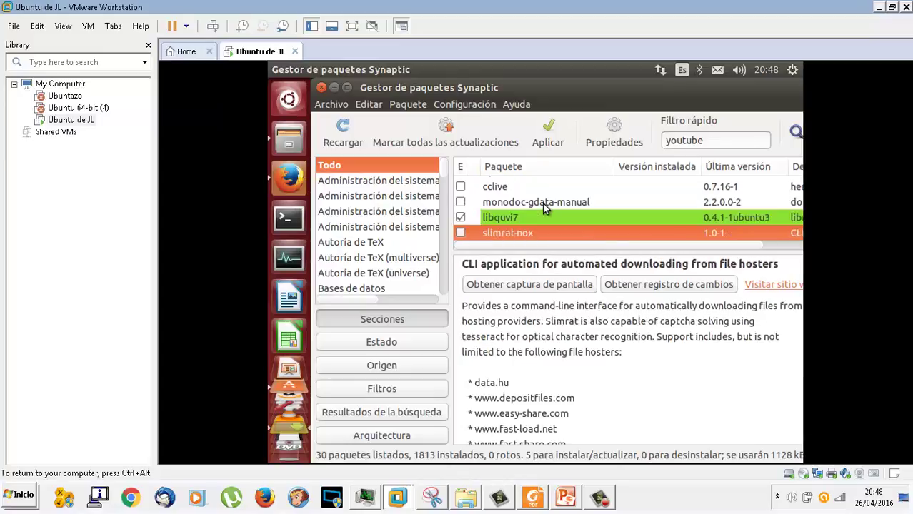
pyautogui.press('Down')
pyautogui.press('Down')
pyautogui.press('Down')
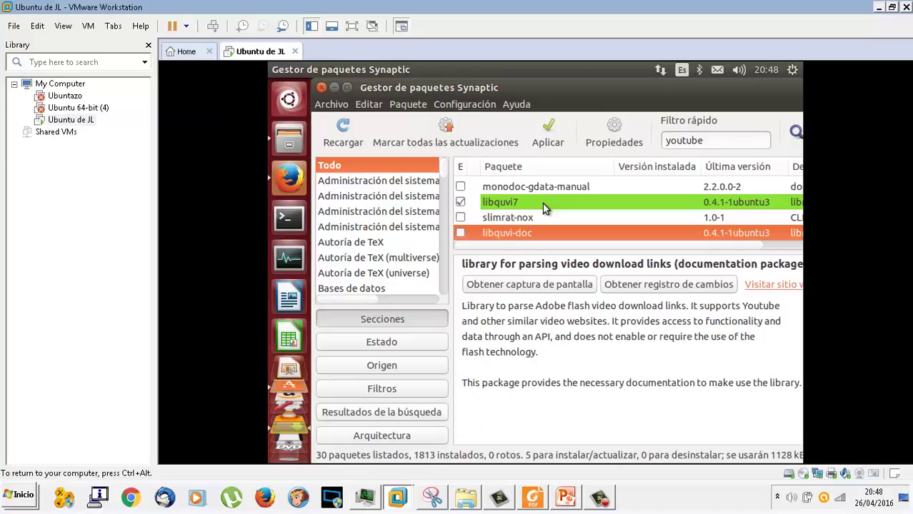
pyautogui.press('Down')
pyautogui.press('Down')
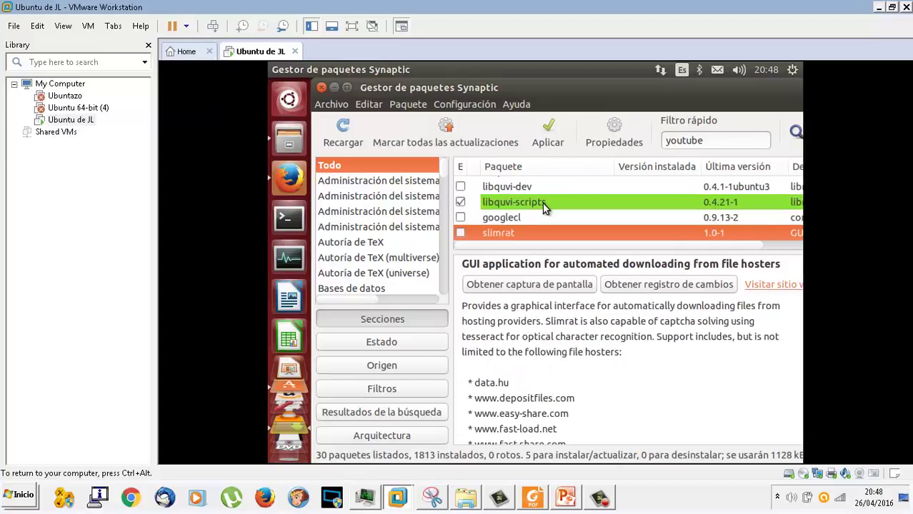
pyautogui.press('Up')
pyautogui.press('Down')
# Step: Mark the slimrat package with its additional required packages and apply all marked changes to start the installation
pyautogui.click(460, 234)
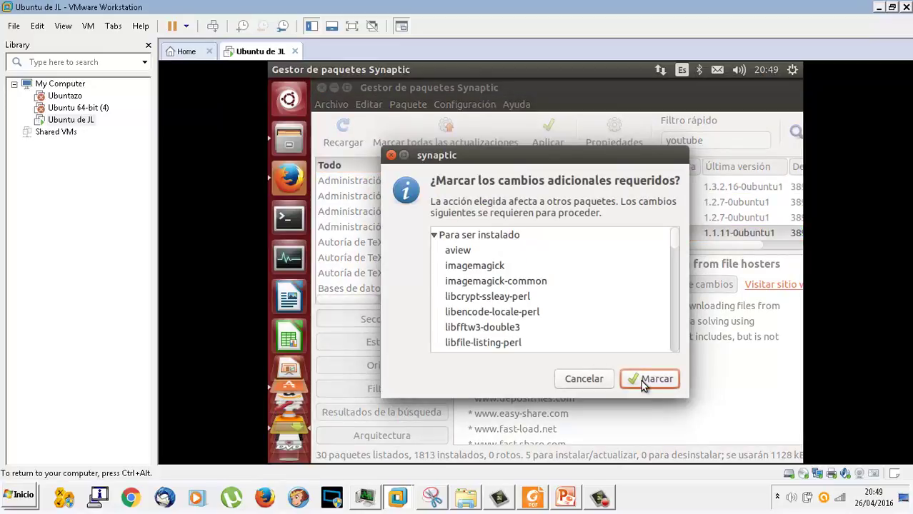
pyautogui.click(649, 379)
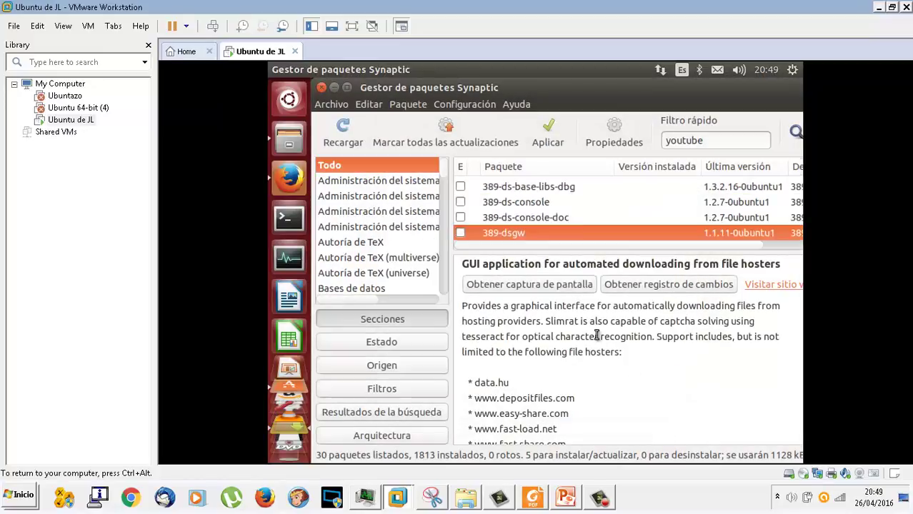
pyautogui.click(549, 147)
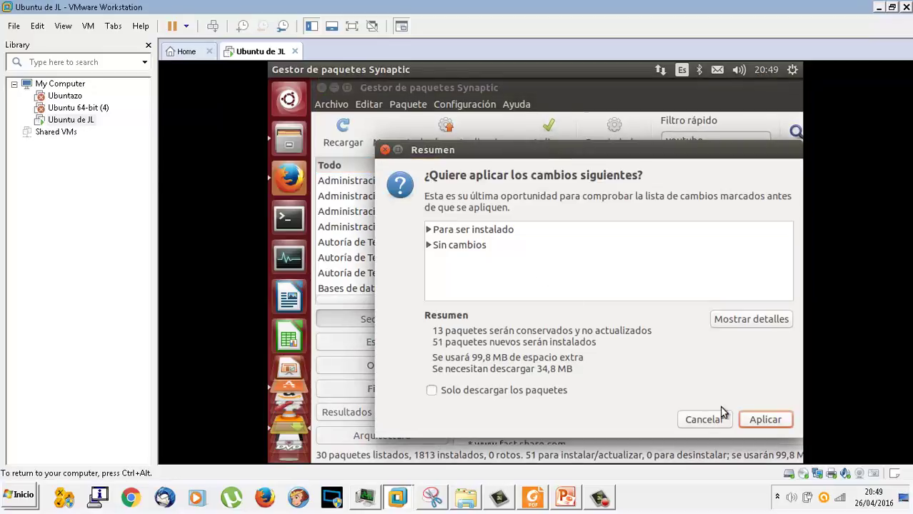
pyautogui.click(758, 419)
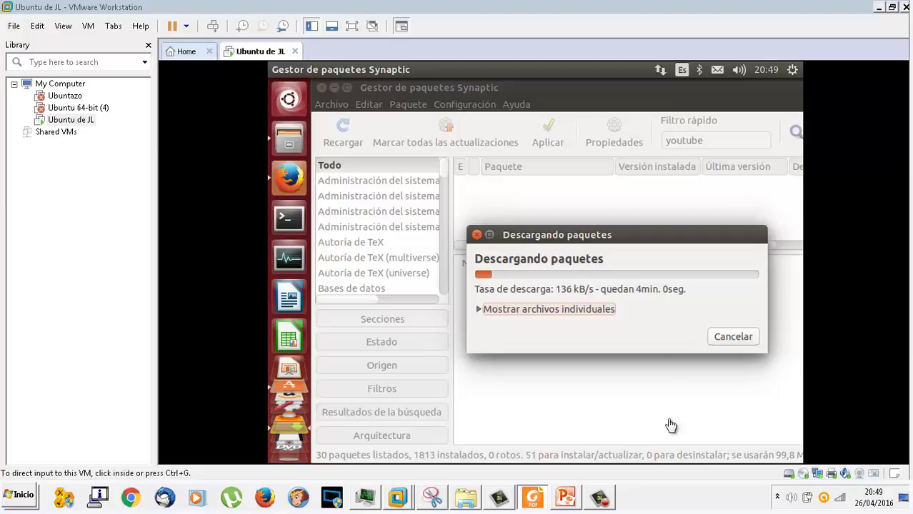
# Step: Switch to PowerPoint and duplicate slide 3, the video player slide
pyautogui.click(565, 497)
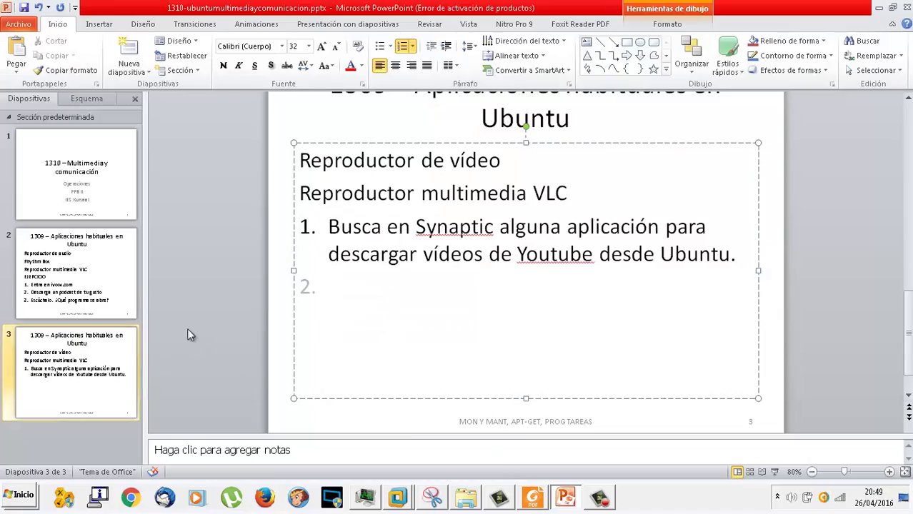
pyautogui.rightClick(84, 383)
pyautogui.click(191, 219)
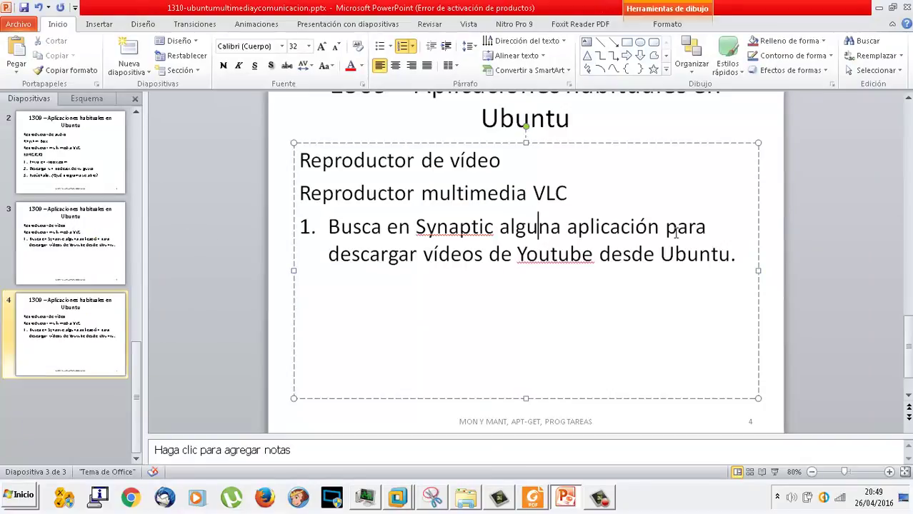
# Step: Replace the body text of slide 4 with "VoIP" and, a few blank lines below, "1. Instala Skype"
pyautogui.moveTo(738, 255); pyautogui.dragTo(298, 152)
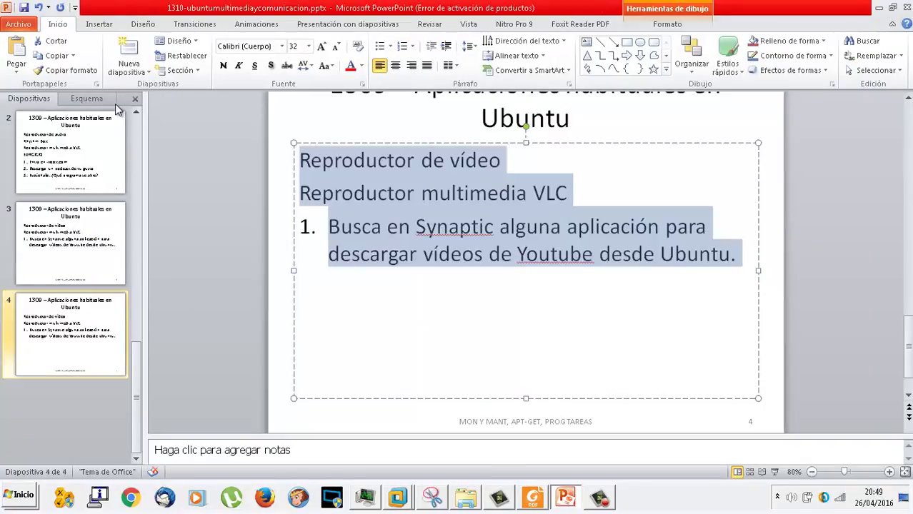
pyautogui.write('v')
pyautogui.press('BackSpace')
pyautogui.write('Vo')
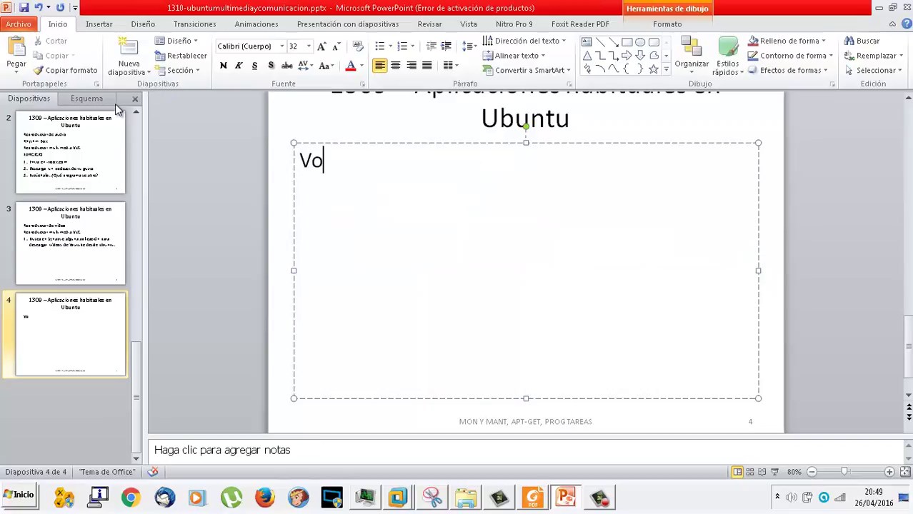
pyautogui.write('IP')
pyautogui.press('Return')
pyautogui.press('Return')
pyautogui.press('Return')
pyautogui.write('1. Ins')
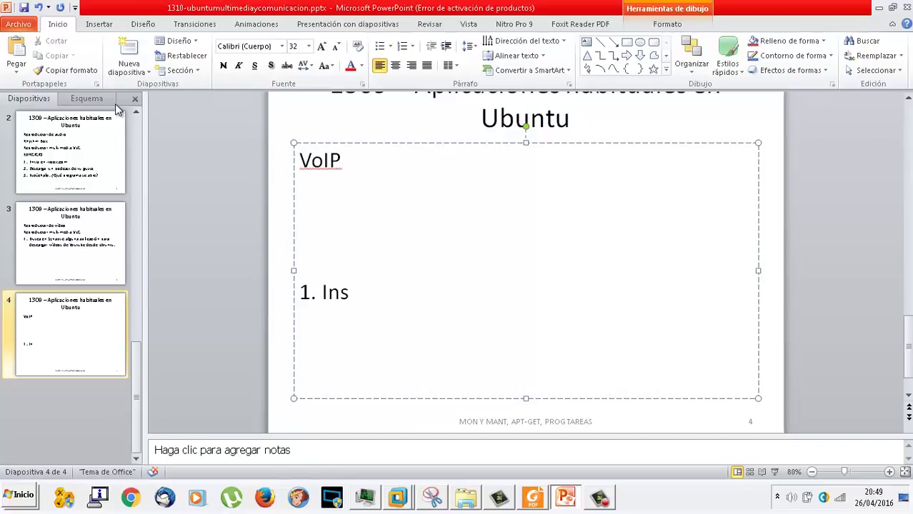
pyautogui.write('tala Skype')
pyautogui.press('Up')
pyautogui.press('Up')
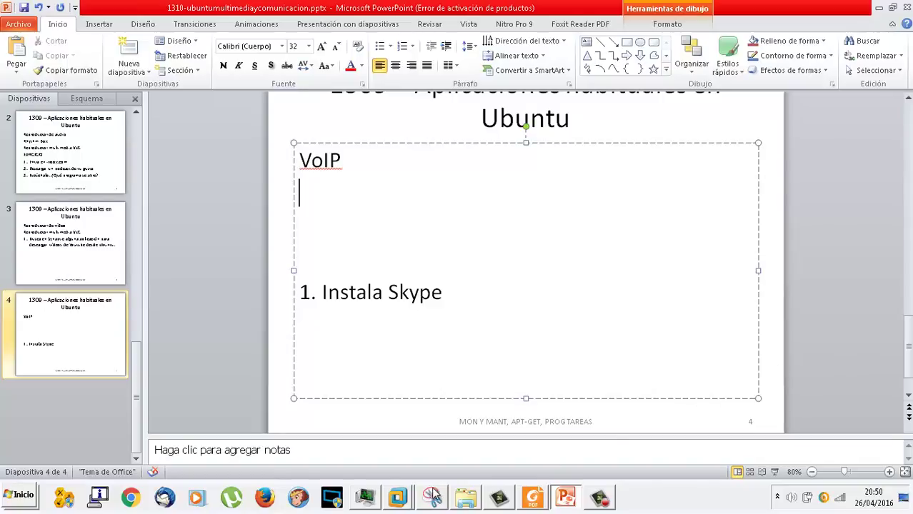
# Step: Return to the Ubuntu virtual machine and check the download progress of the individual package files
pyautogui.moveTo(397, 498)
pyautogui.click(410, 449)
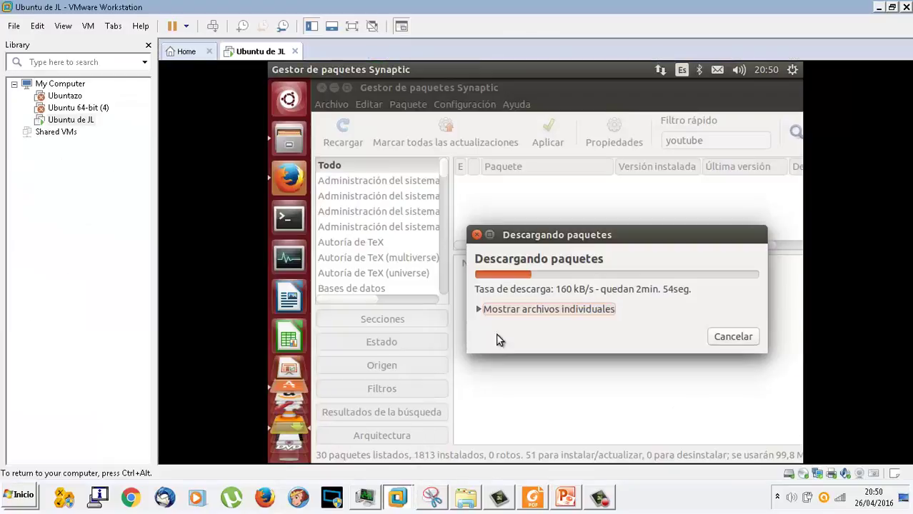
pyautogui.moveTo(597, 243); pyautogui.dragTo(577, 214)
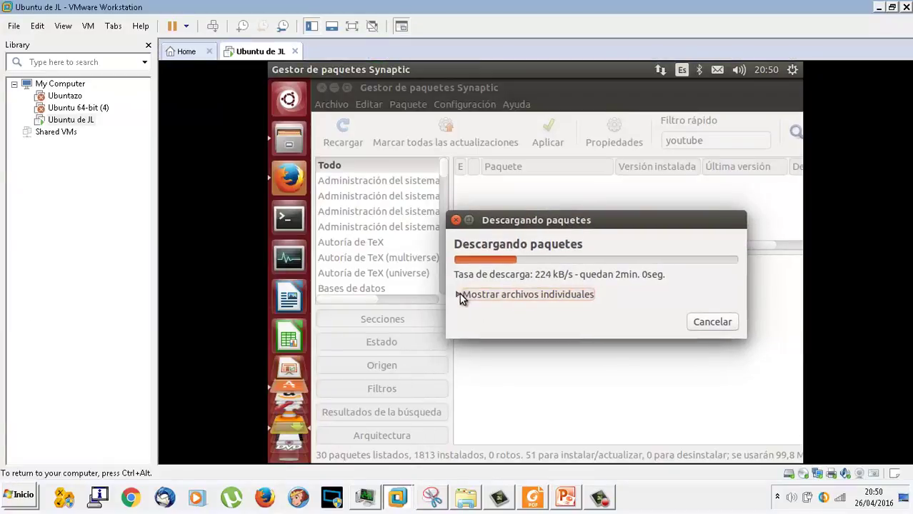
pyautogui.click(459, 291)
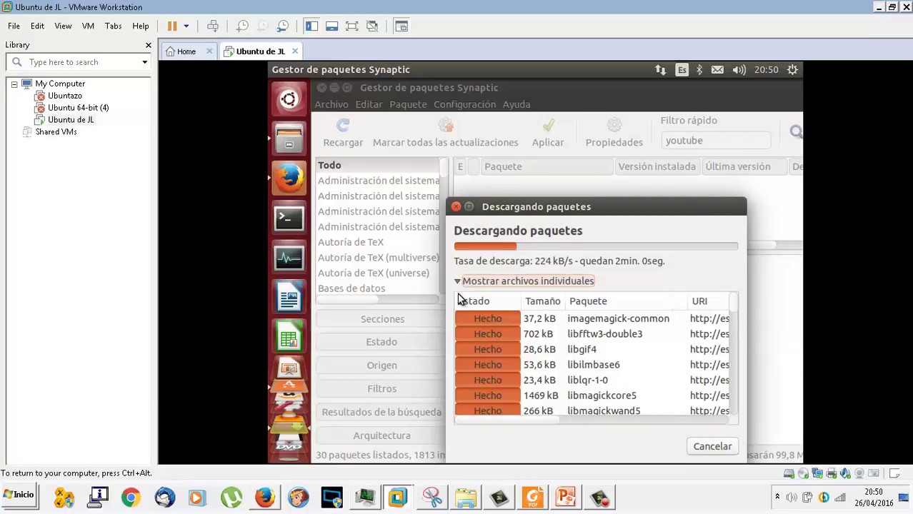
pyautogui.moveTo(729, 307); pyautogui.dragTo(723, 417)
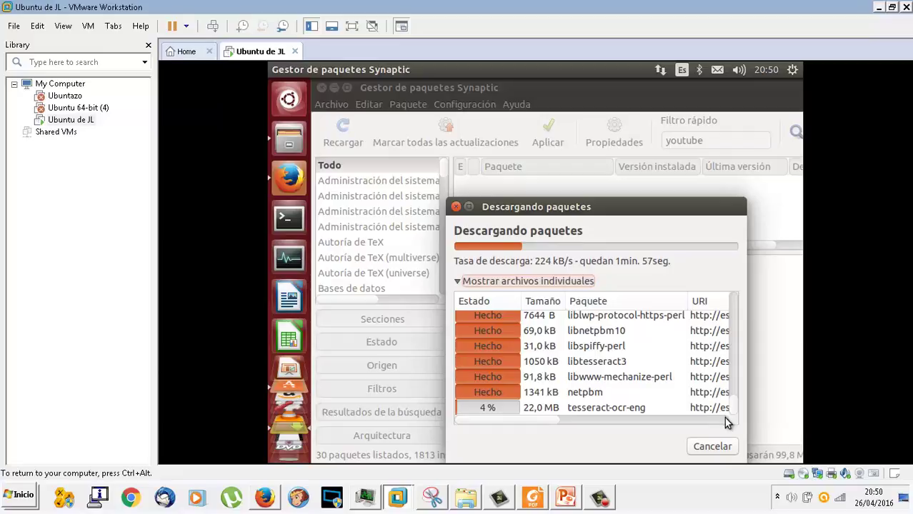
pyautogui.scroll(3, 724, 305)
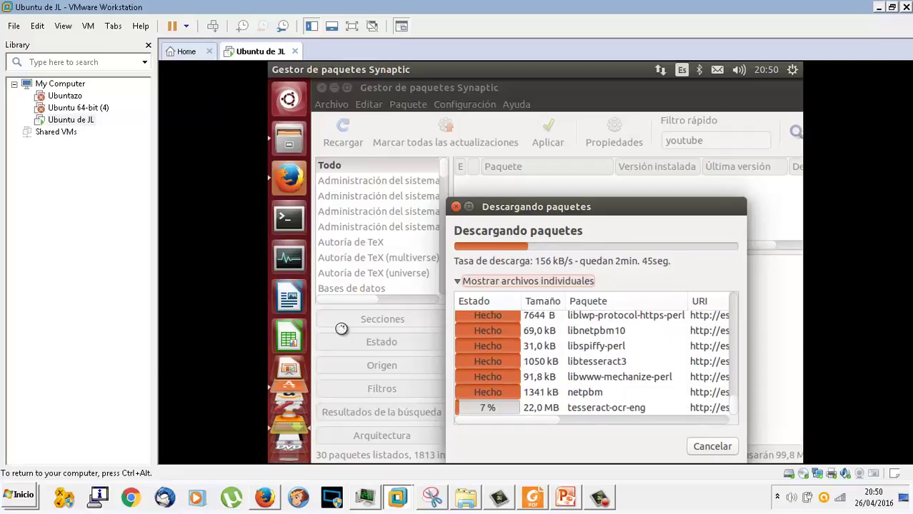
# Step: Switch to Firefox, search the web for "voip" and open the Wikipedia article on Voz sobre protocolo de internet
pyautogui.click(273, 493)
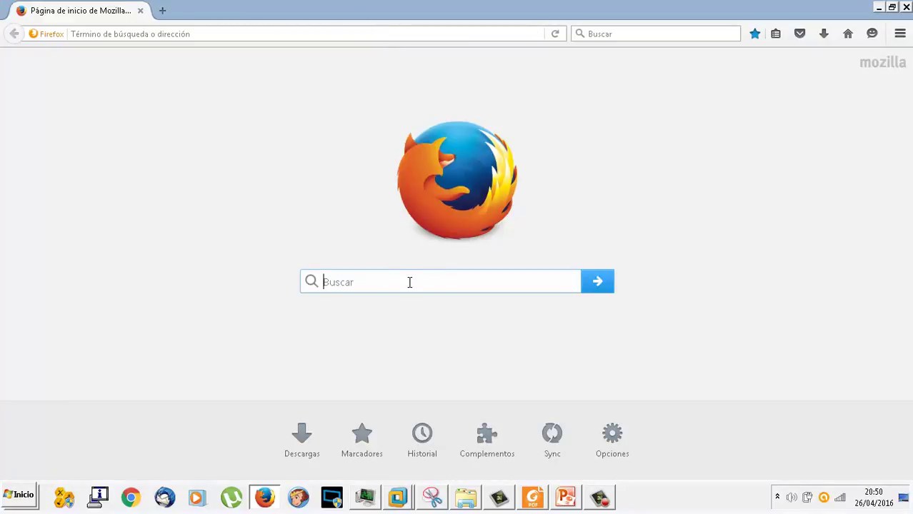
pyautogui.write('wdp')
pyautogui.press('Return')
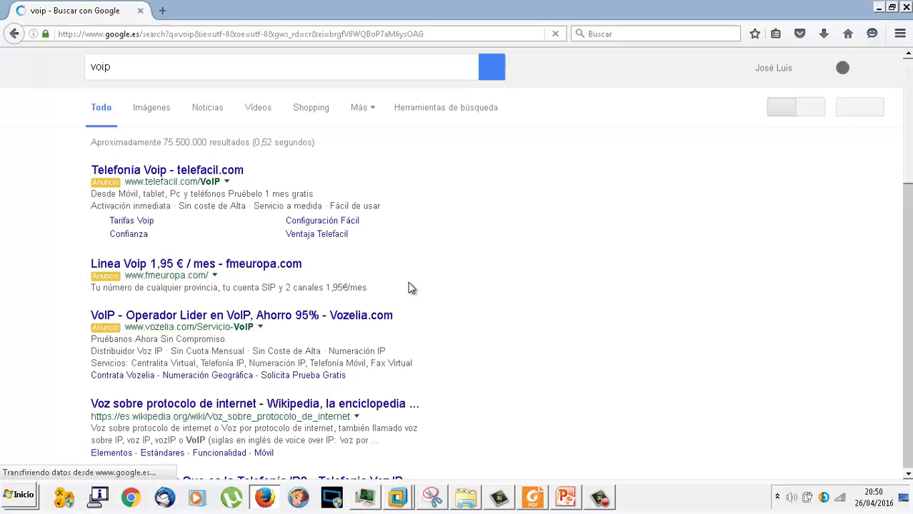
pyautogui.scroll(-3, 212, 323)
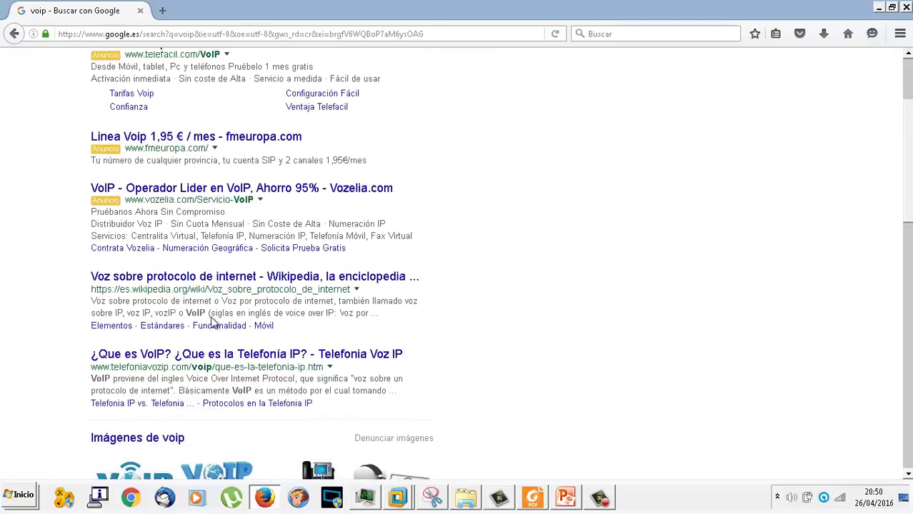
pyautogui.click(241, 253)
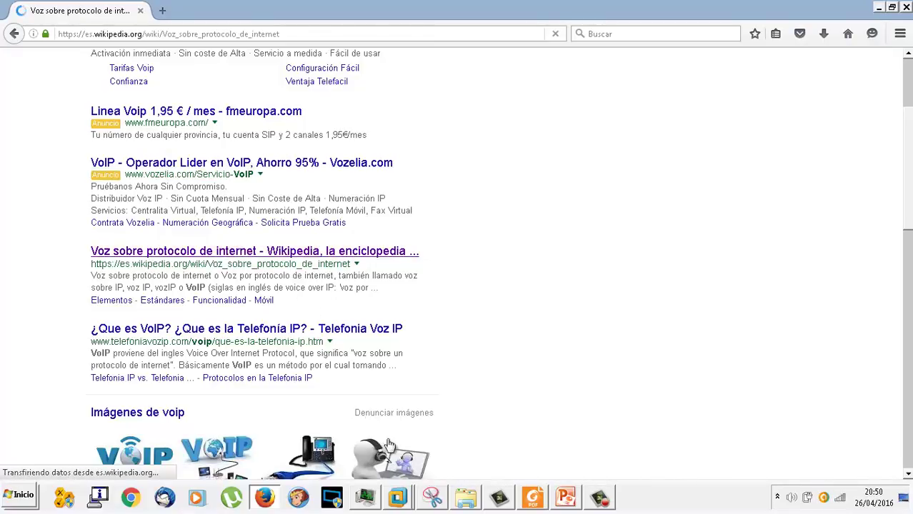
# Step: Copy the opening definition of the Wikipedia article, from "Voz sobre protocolo de internet" through "en paquetes de datos,"
pyautogui.rightClick(398, 498)
pyautogui.click(407, 447)
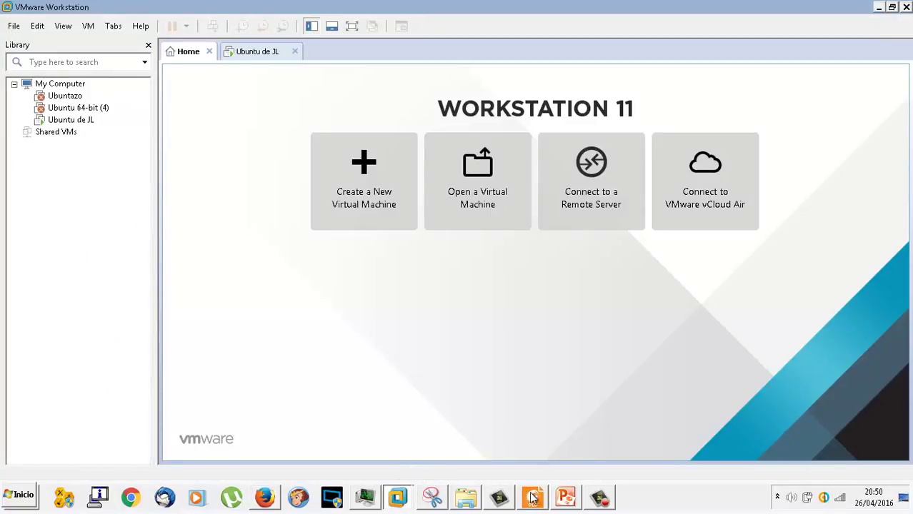
pyautogui.click(269, 498)
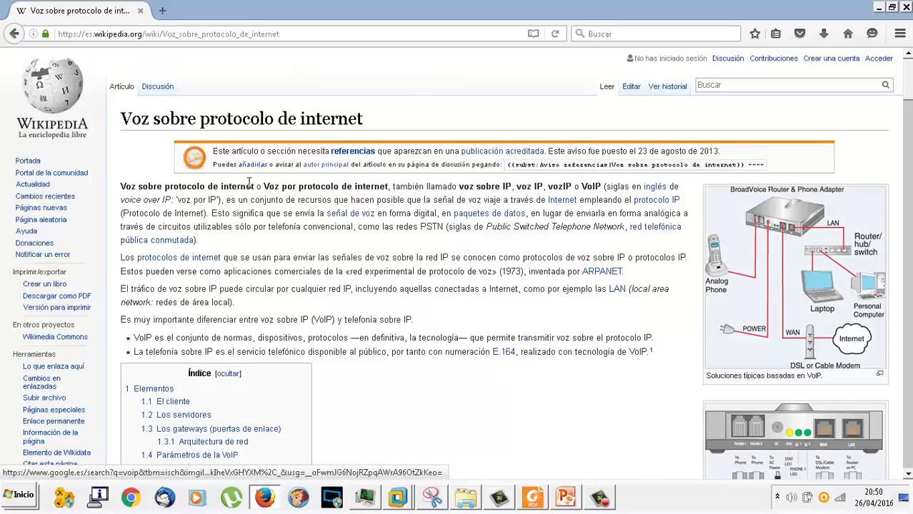
pyautogui.moveTo(118, 192); pyautogui.dragTo(528, 217)
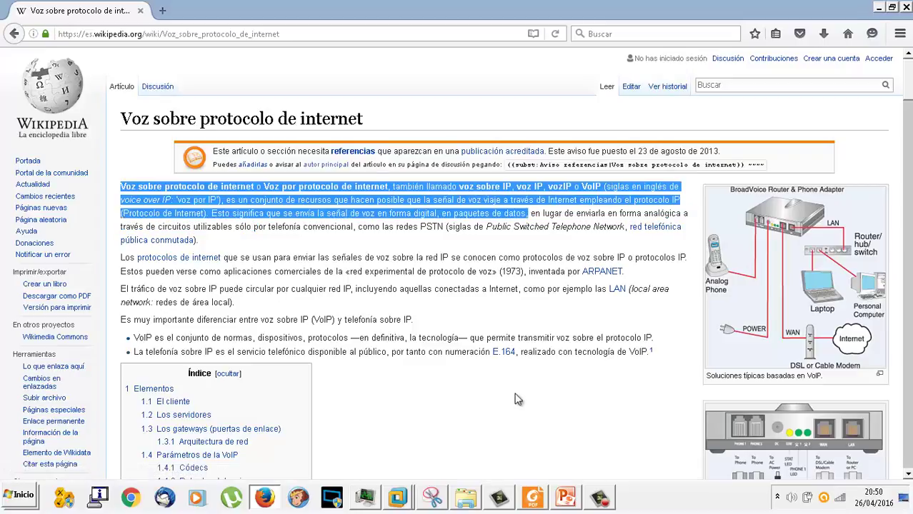
# Step: Paste the definition as text only below the VoIP line in PowerPoint and replace its final comma with a period
pyautogui.click(564, 498)
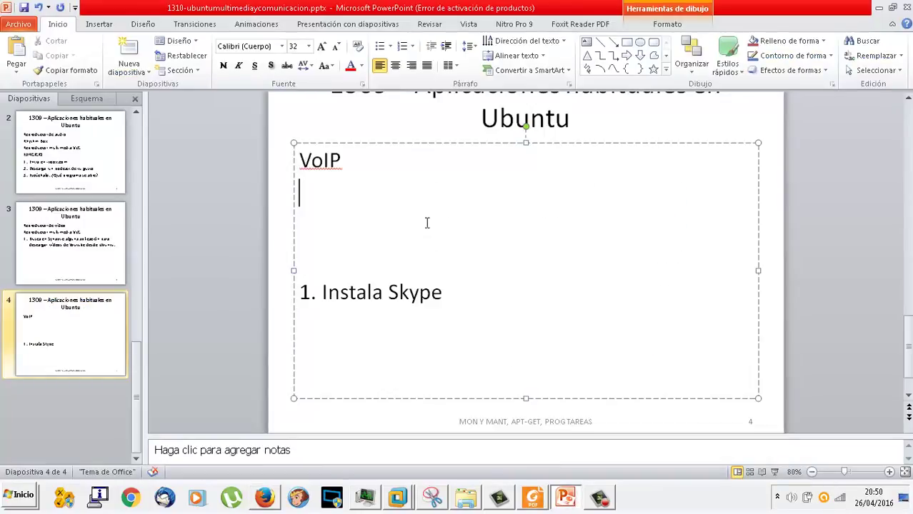
pyautogui.click(27, 71)
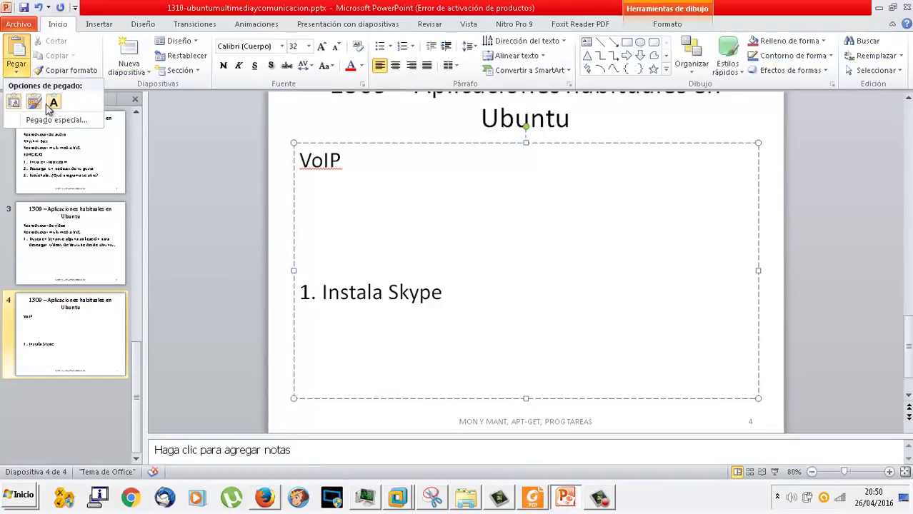
pyautogui.click(55, 107)
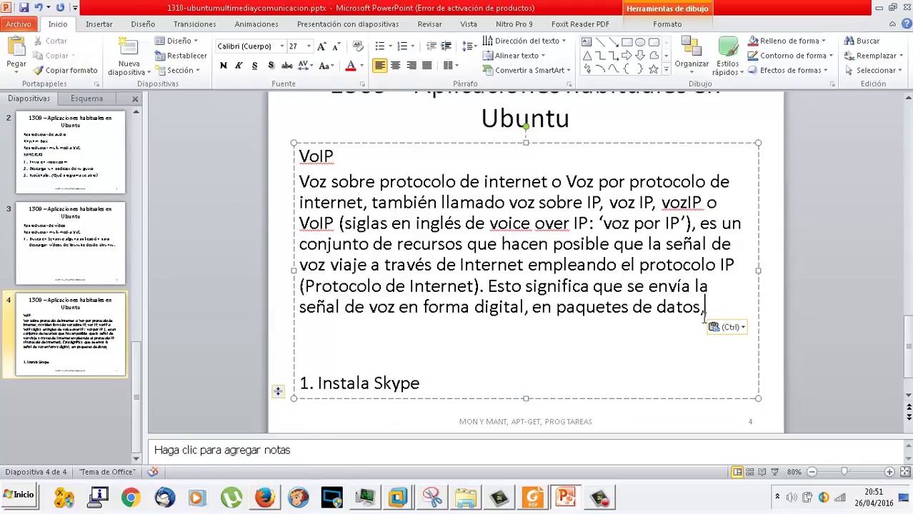
pyautogui.press('BackSpace')
pyautogui.write('.')
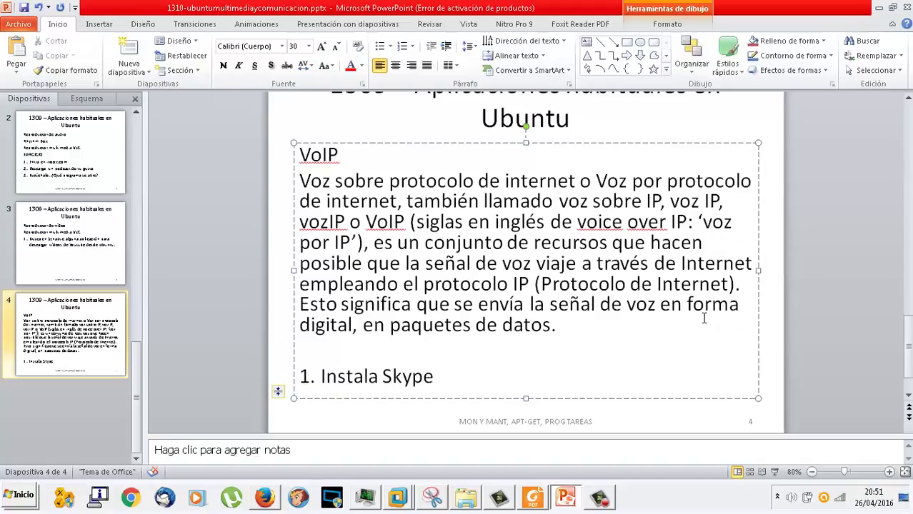
# Step: Extend the exercise line on slide 4 to read "1. Instala Skype en Ubuntu"
pyautogui.click(499, 377)
pyautogui.write('en ubunt')
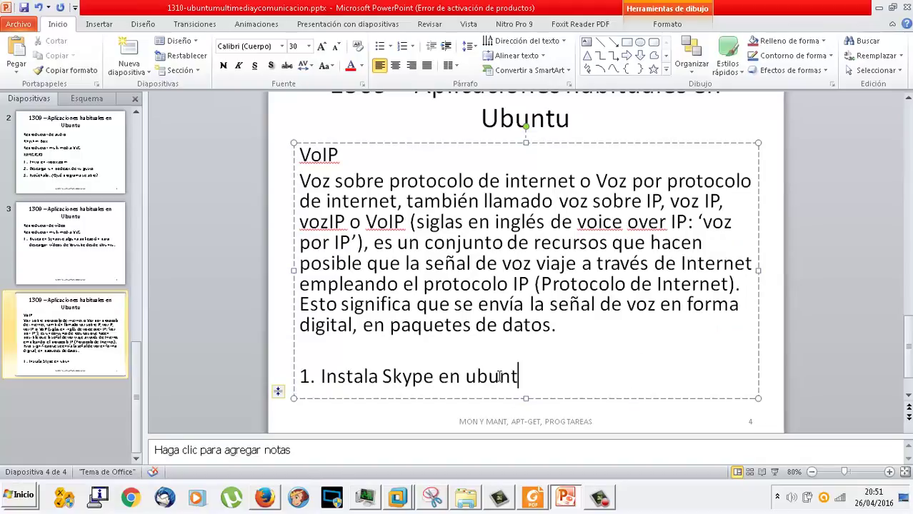
pyautogui.press('BackSpace')
pyautogui.press('BackSpace')
pyautogui.press('BackSpace')
pyautogui.press('BackSpace')
pyautogui.press('BackSpace')
pyautogui.write('Ubuntu')
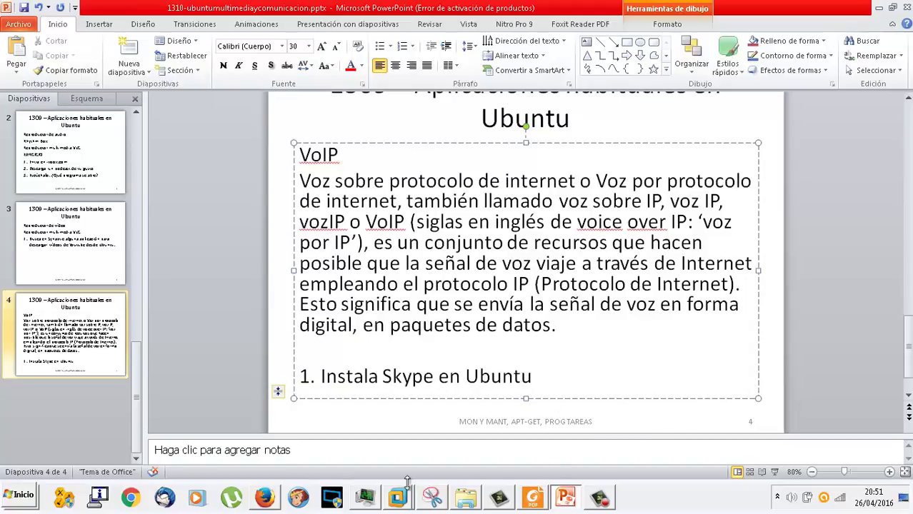
# Step: Switch to the running "Ubuntu de JL" virtual machine in VMware Workstation
pyautogui.click(277, 502)
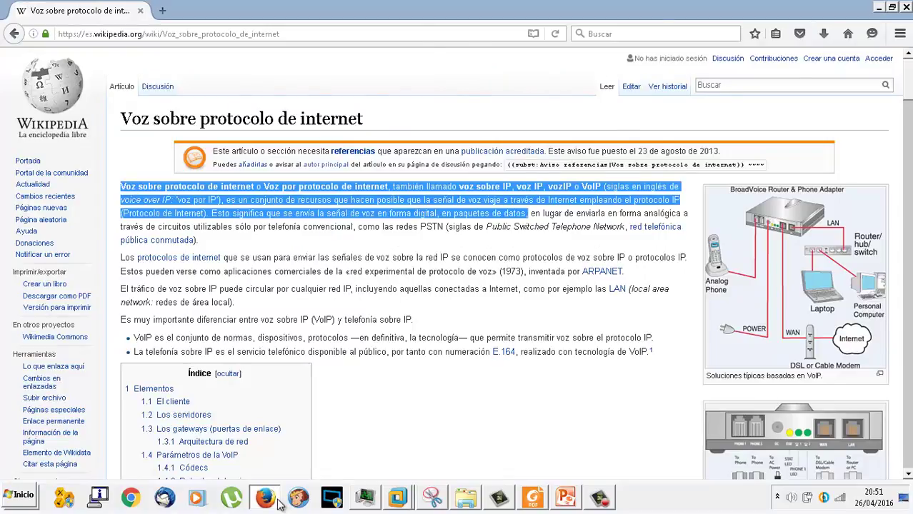
pyautogui.click(278, 504)
pyautogui.moveTo(397, 497)
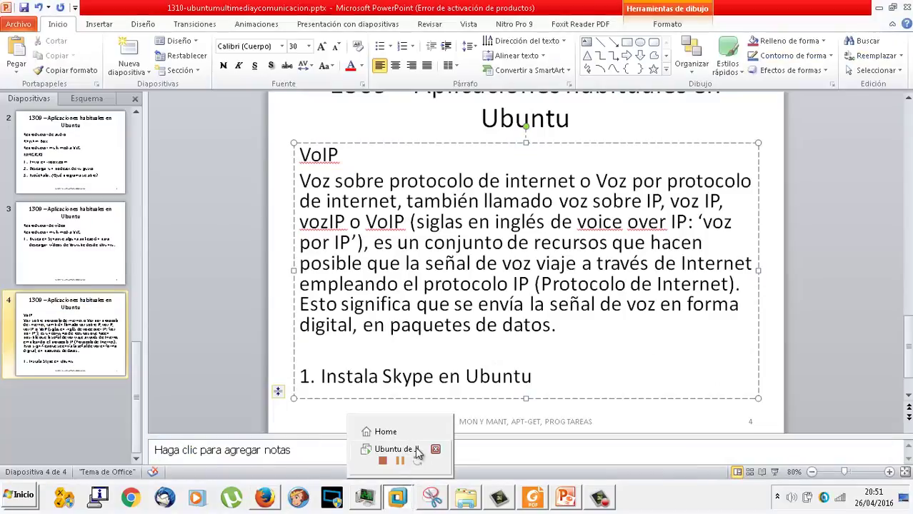
pyautogui.click(415, 450)
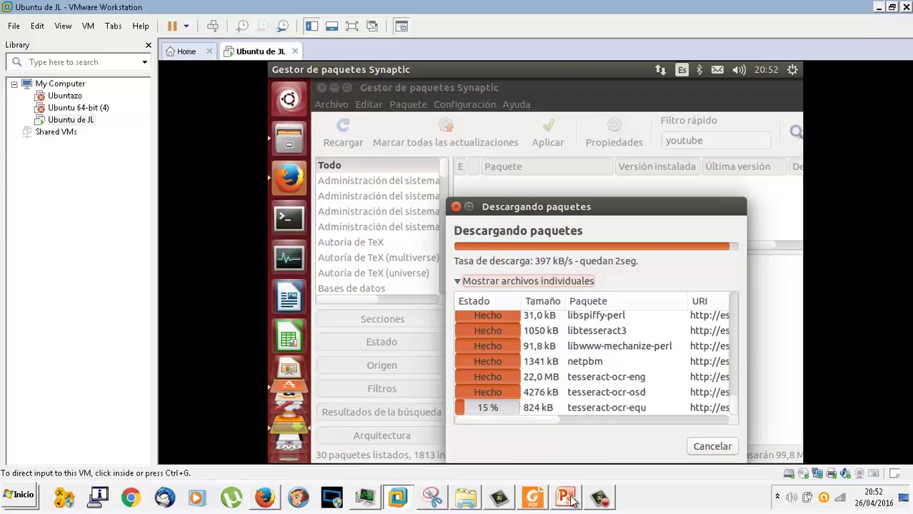
pyautogui.moveTo(628, 203); pyautogui.dragTo(620, 146)
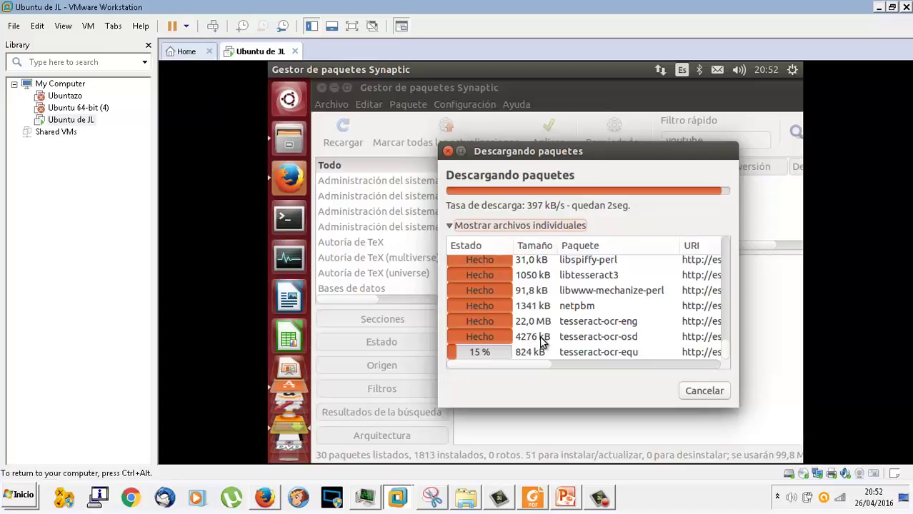
pyautogui.moveTo(585, 151); pyautogui.dragTo(559, 164)
pyautogui.rightClick(580, 164)
pyautogui.click(584, 165)
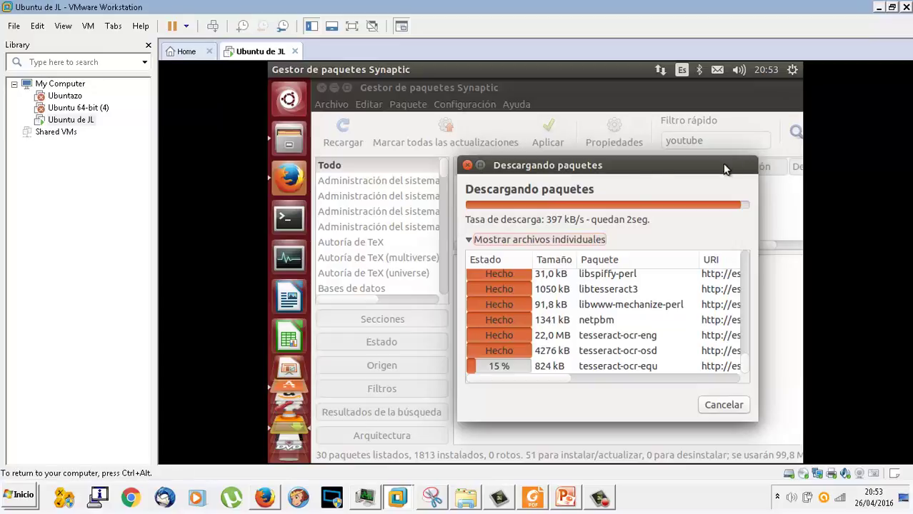
pyautogui.moveTo(641, 163); pyautogui.dragTo(572, 147)
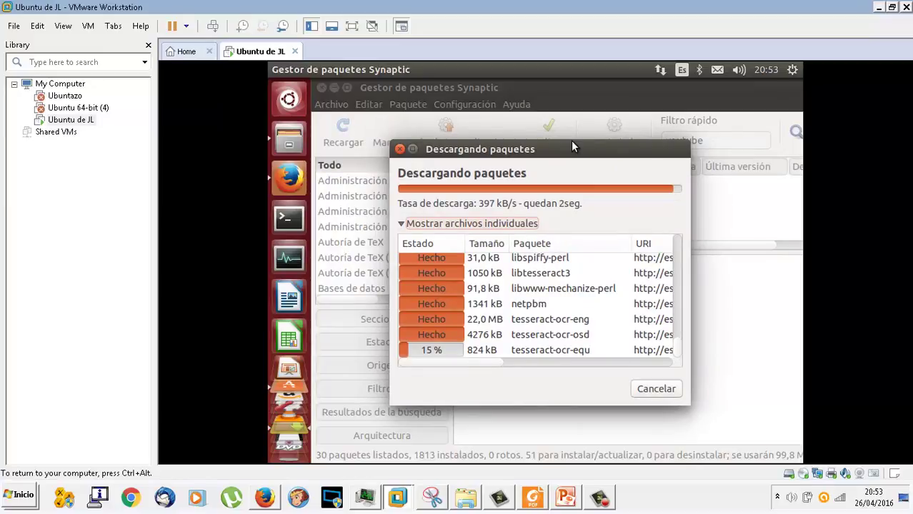
pyautogui.moveTo(571, 140); pyautogui.dragTo(610, 162)
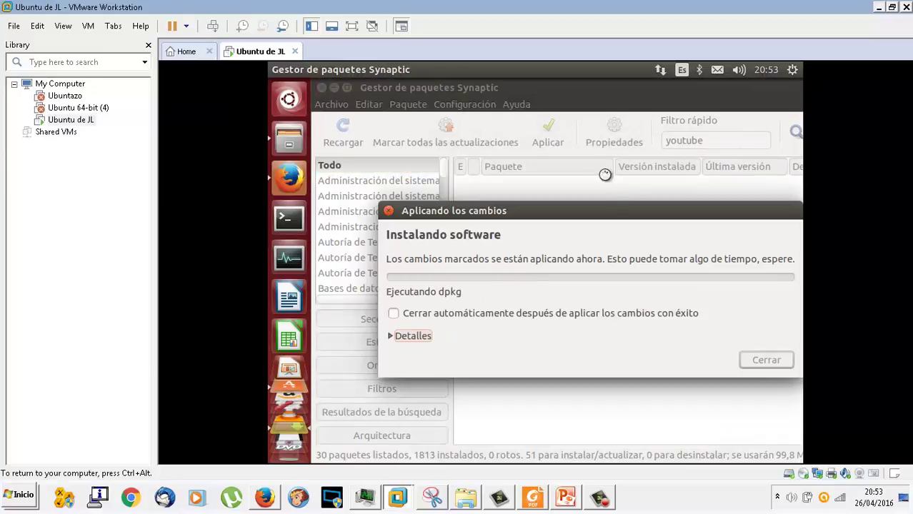
pyautogui.moveTo(619, 217); pyautogui.dragTo(583, 213)
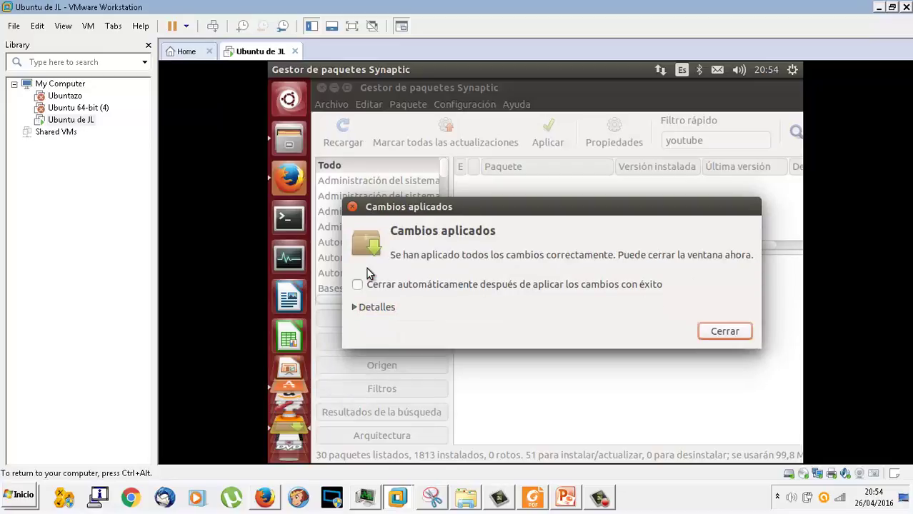
# Step: Close Synaptic's "Cambios aplicados" dialog and open the Ubuntu Dash search
pyautogui.click(715, 333)
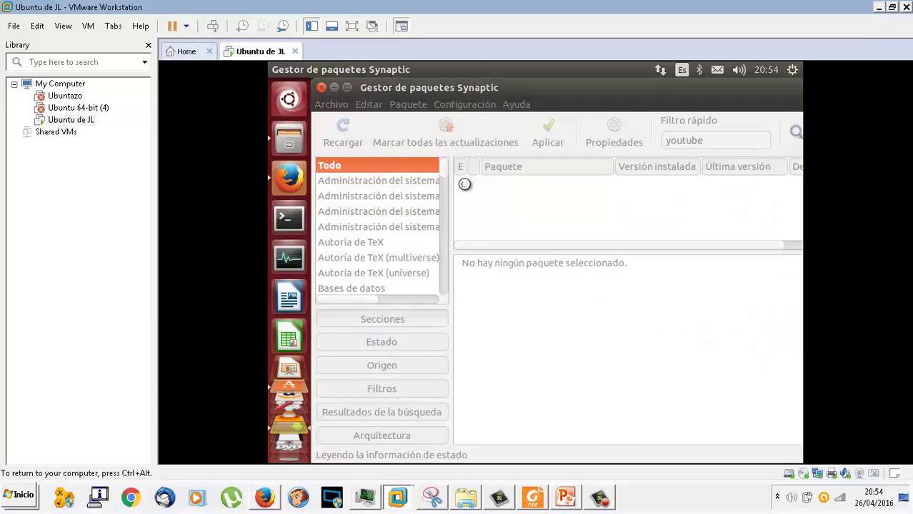
pyautogui.click(290, 101)
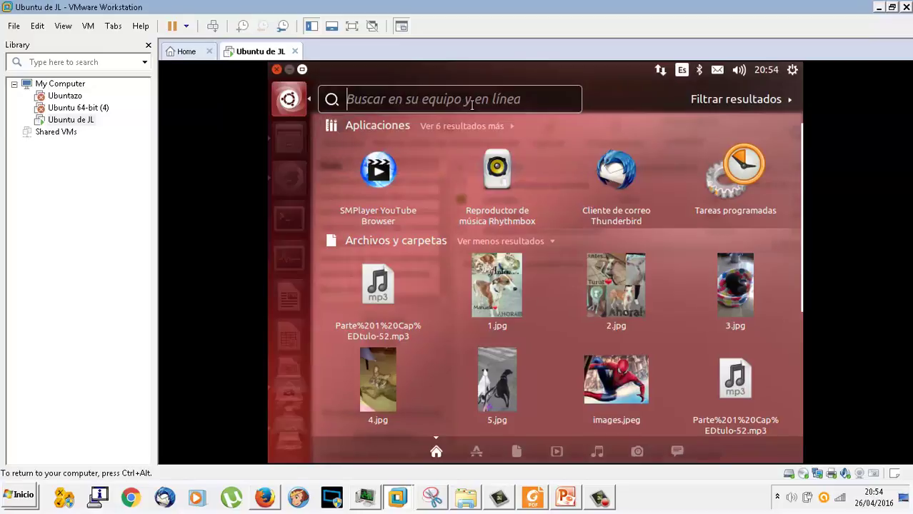
pyautogui.write('outube')
pyautogui.press('BackSpace')
pyautogui.press('BackSpace')
pyautogui.press('BackSpace')
pyautogui.press('BackSpace')
pyautogui.press('BackSpace')
pyautogui.press('BackSpace')
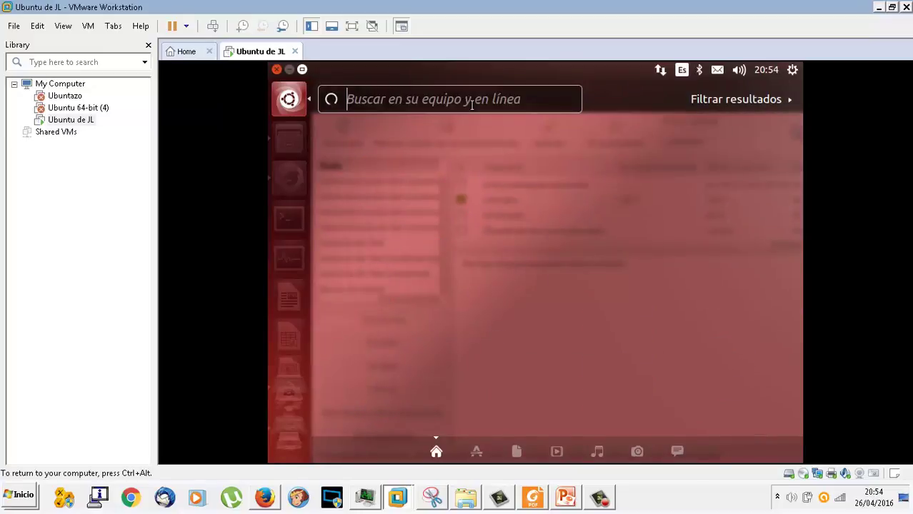
# Step: Search the Dash for "youtube", launch NomNom and accept its Detection dialog
pyautogui.write('youtube')
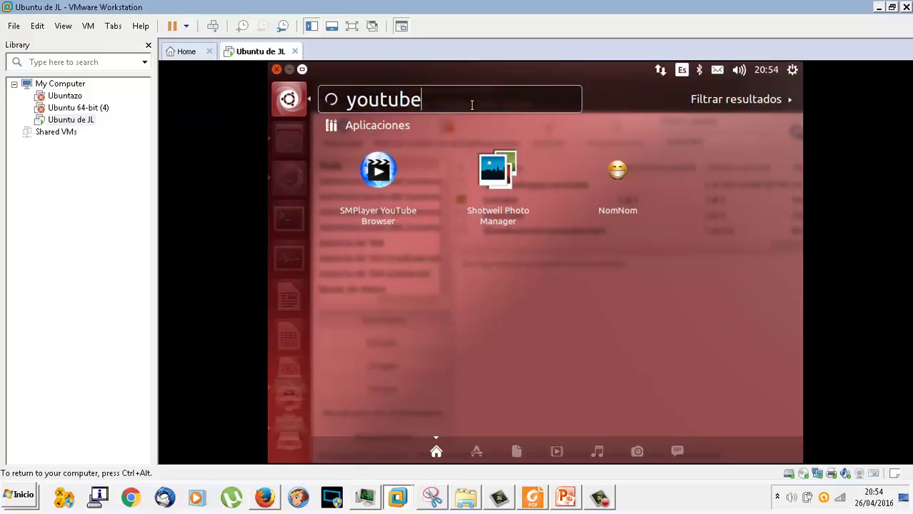
pyautogui.click(619, 170)
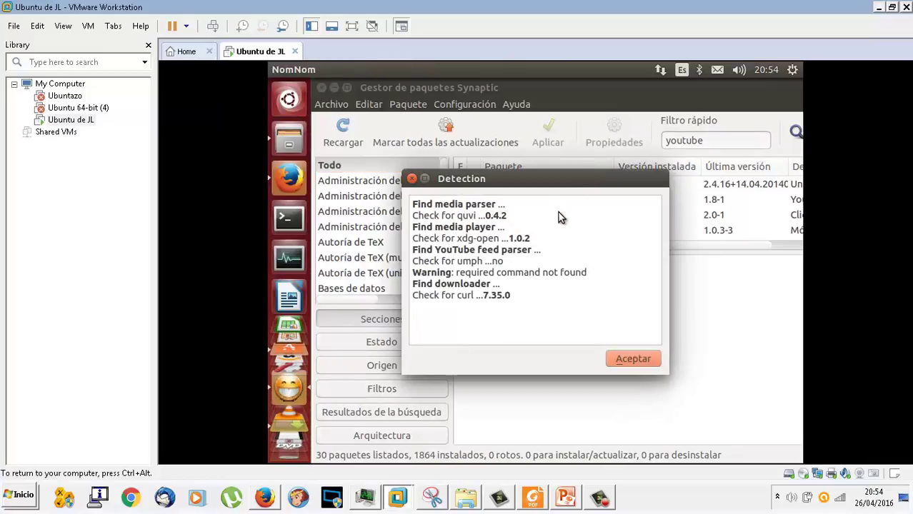
pyautogui.click(622, 359)
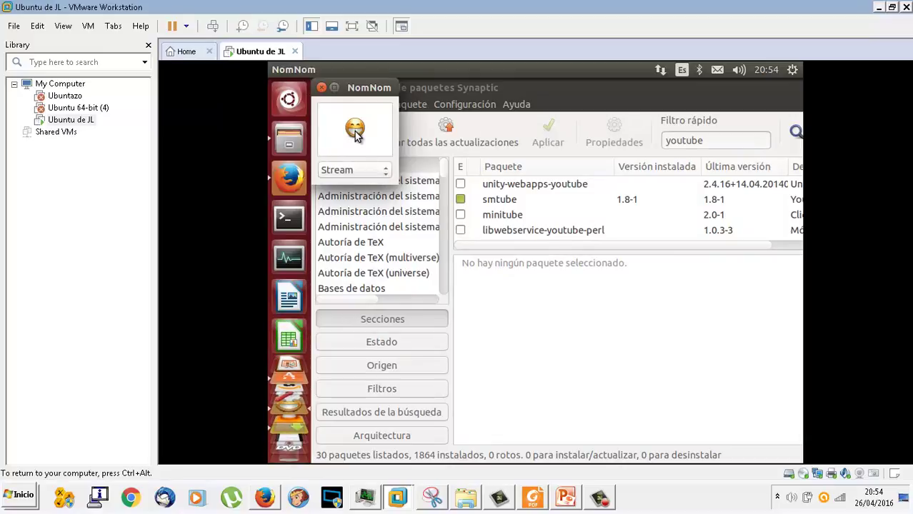
# Step: Set NomNom's mode to Download and move its window further over Synaptic
pyautogui.click(382, 172)
pyautogui.click(383, 183)
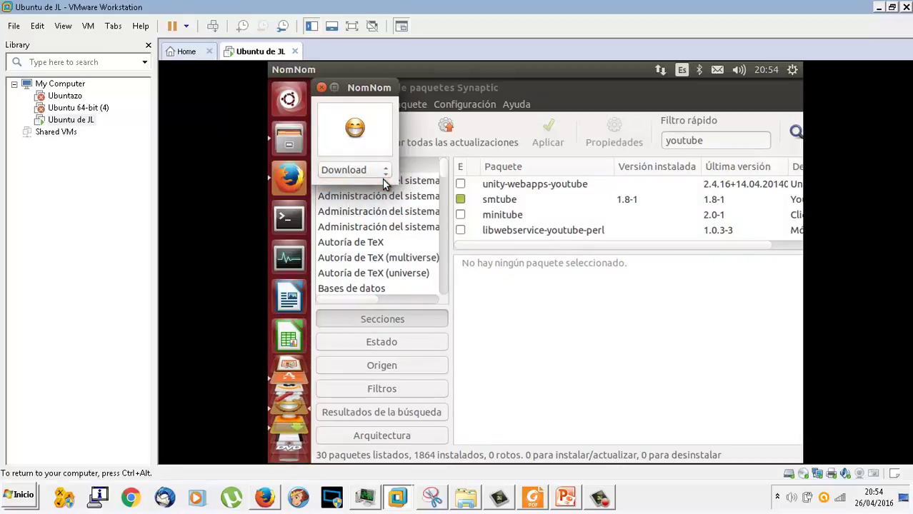
pyautogui.moveTo(370, 92); pyautogui.dragTo(433, 158)
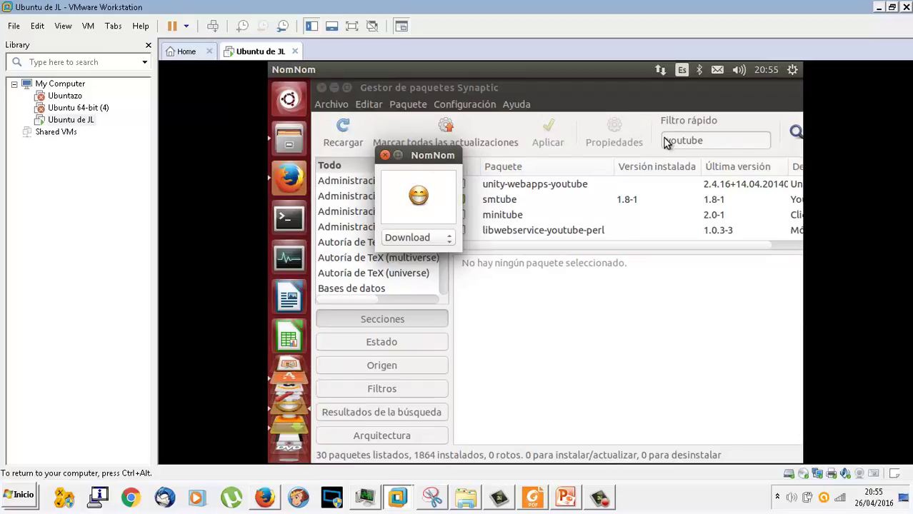
# Step: Filter the Synaptic packages by "skype" and view the descriptions of empathy-skype and libopus0
pyautogui.click(696, 140)
pyautogui.doubleClick(696, 140)
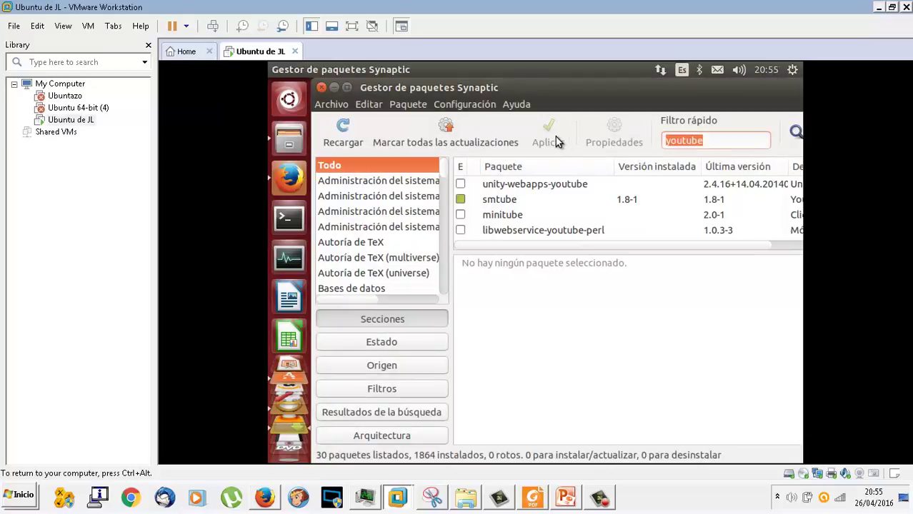
pyautogui.write('skype')
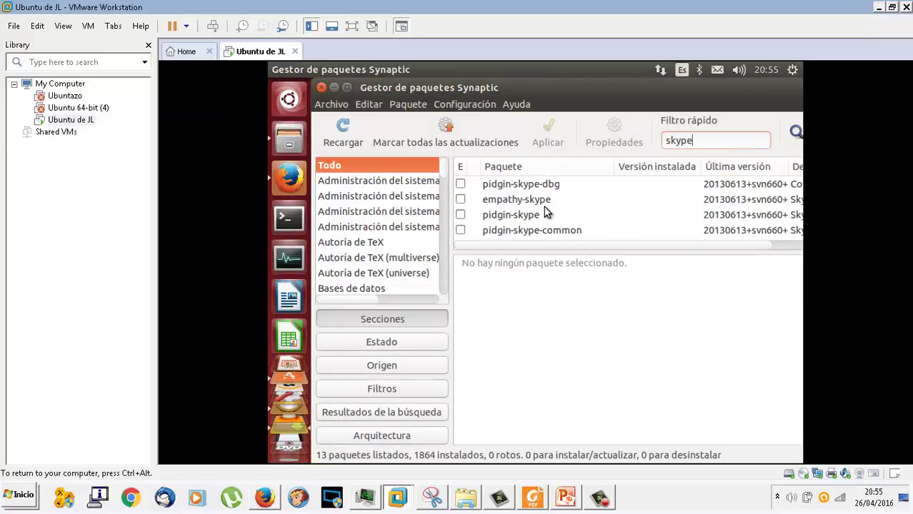
pyautogui.click(541, 207)
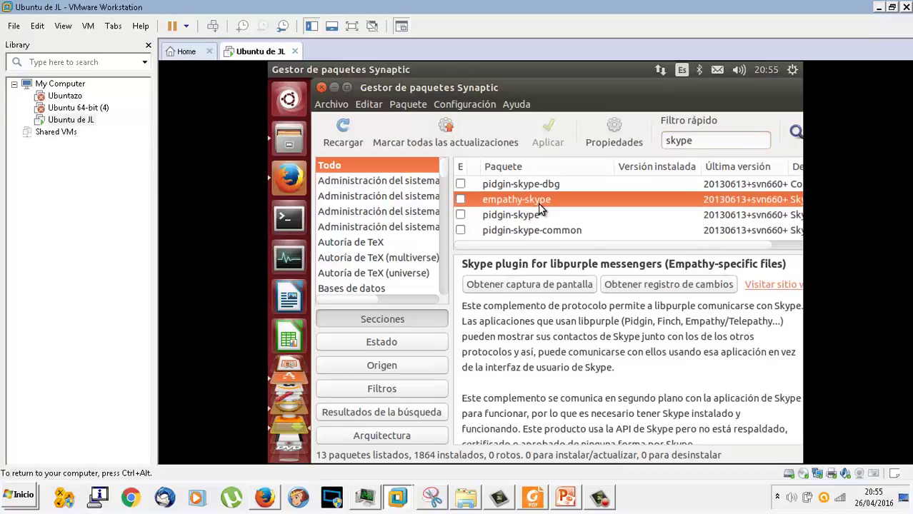
pyautogui.scroll(-5, 541, 207)
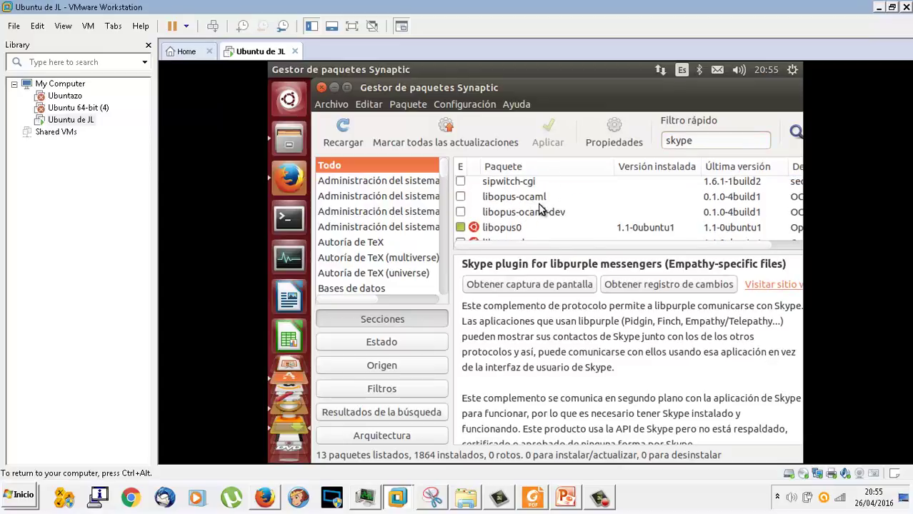
pyautogui.click(538, 215)
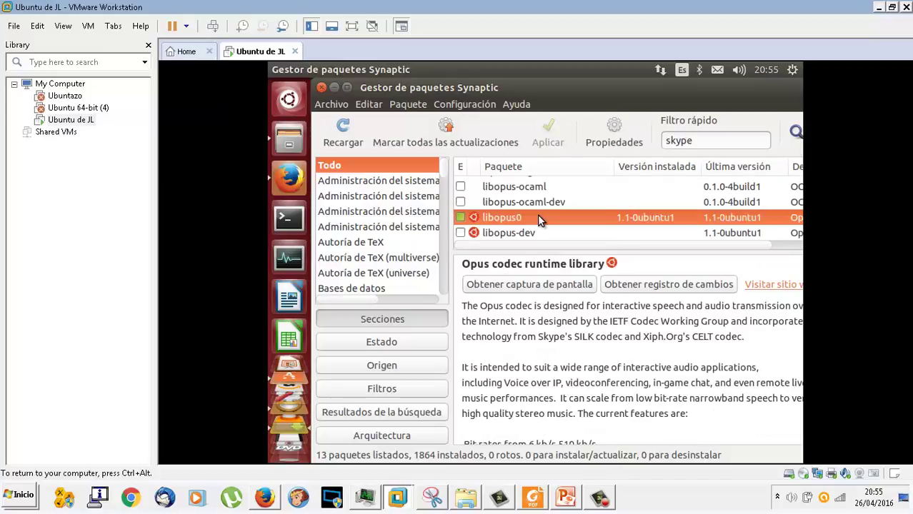
# Step: Search the Dash for "skype" and open the Wikipedia article from the Skype reference result
pyautogui.click(299, 98)
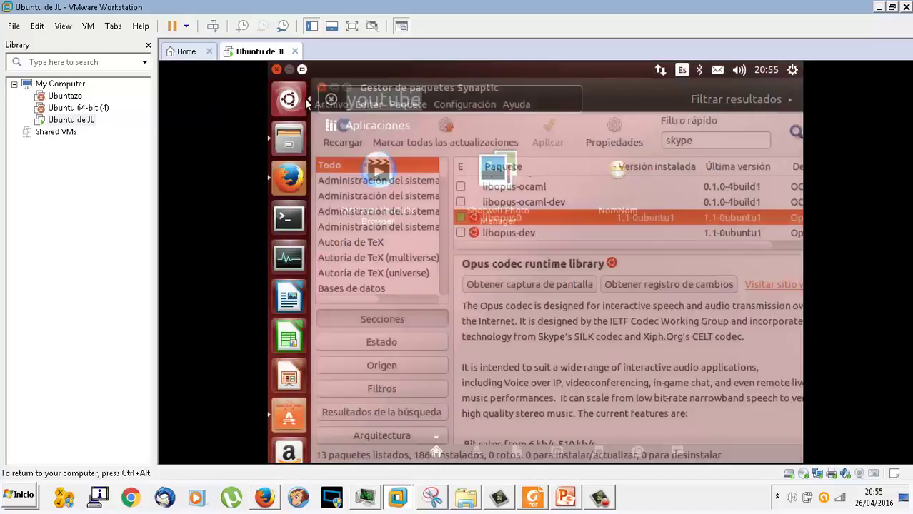
pyautogui.write('skype')
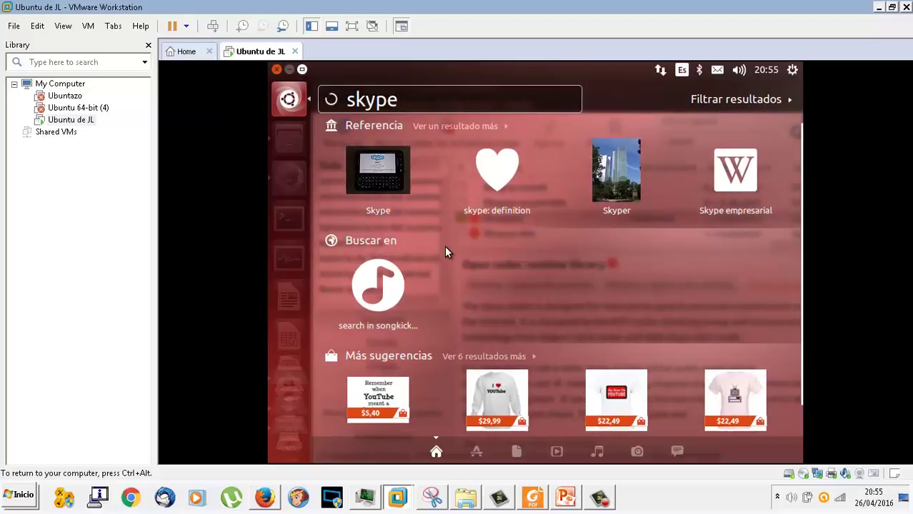
pyautogui.click(387, 191)
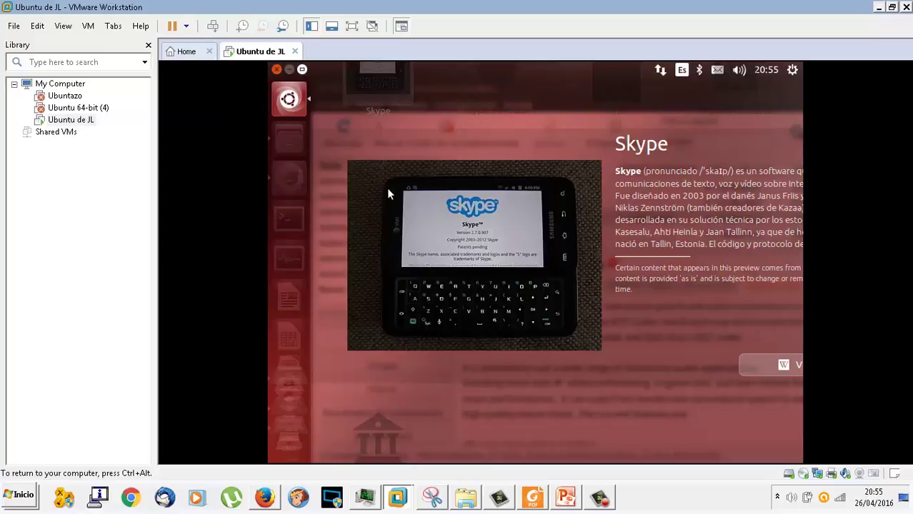
pyautogui.click(786, 365)
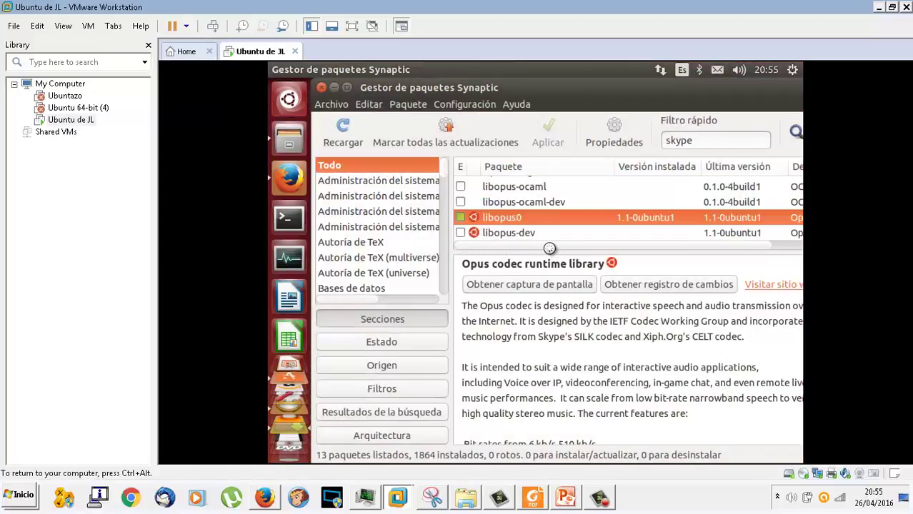
# Step: Examine the descriptions of the Skype-filtered packages in Synaptic, from pidgin-skype-dbg through the libsipwitch, libopus and sipwitch-cgi entries
pyautogui.scroll(3, 573, 184)
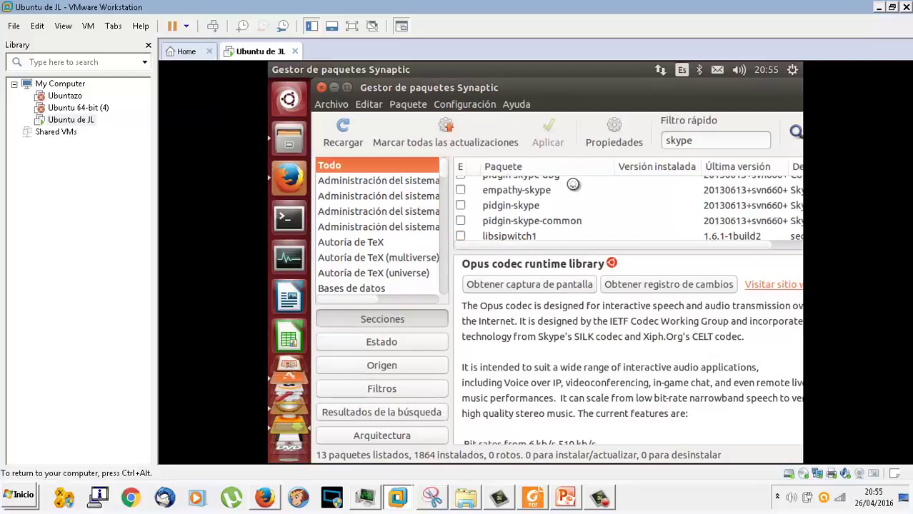
pyautogui.scroll(1, 572, 184)
pyautogui.click(541, 188)
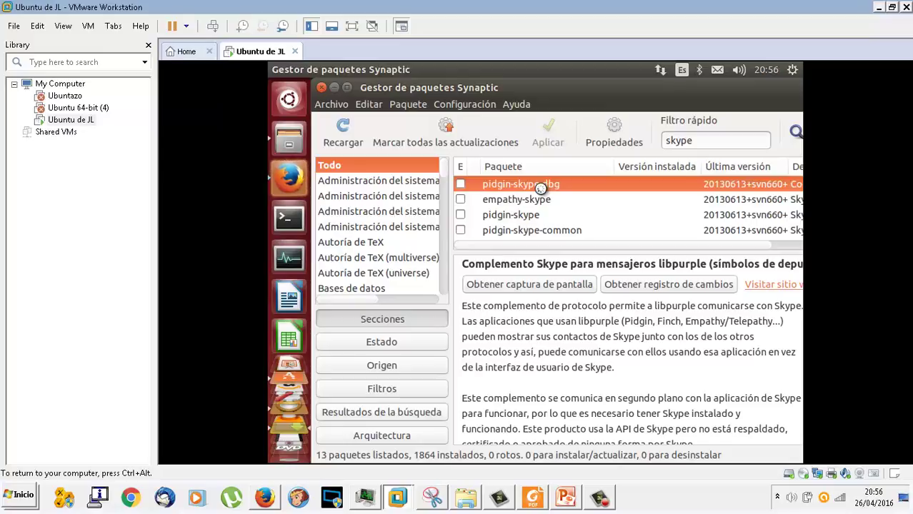
pyautogui.click(537, 204)
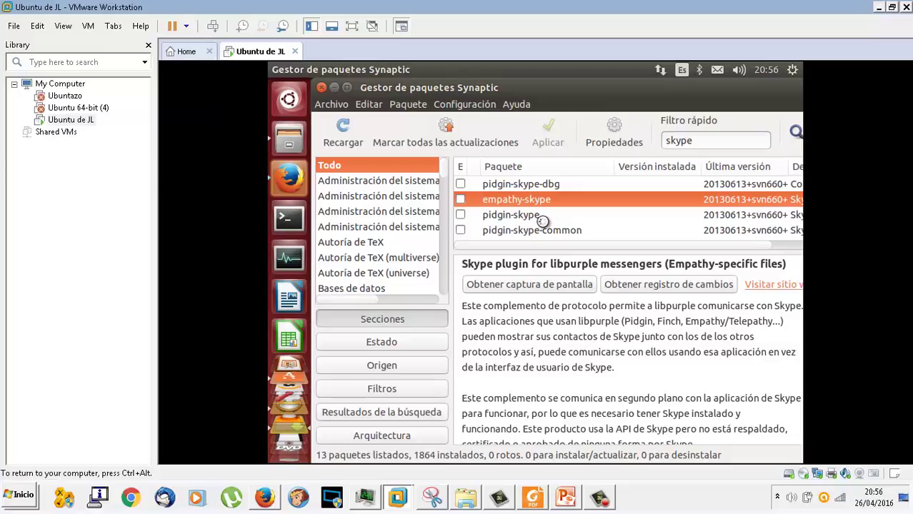
pyautogui.click(539, 218)
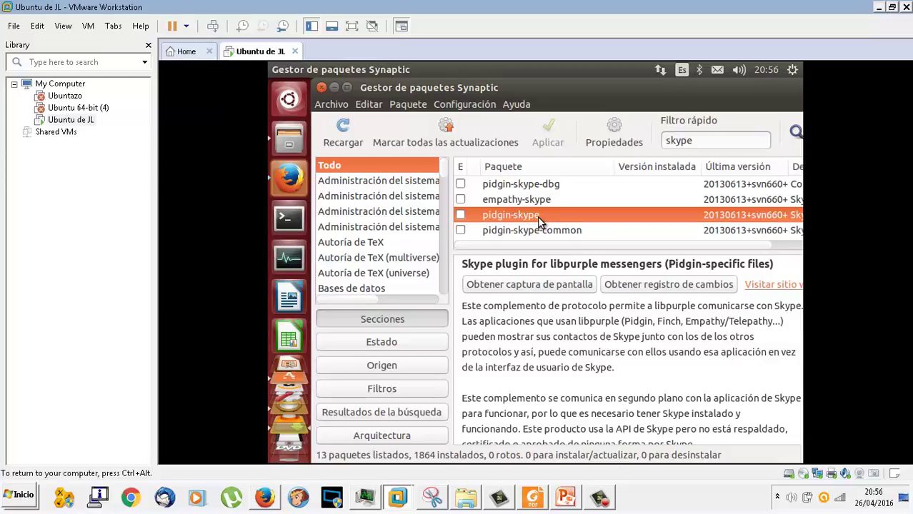
pyautogui.click(537, 229)
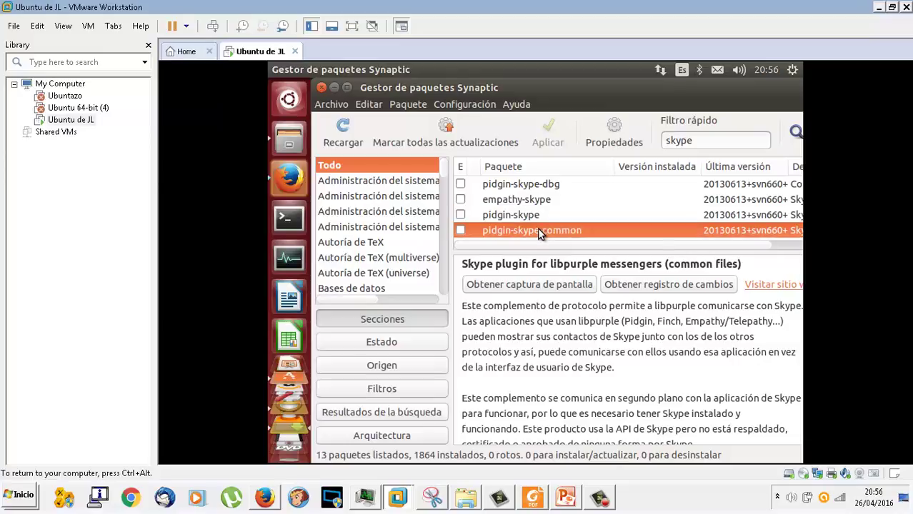
pyautogui.scroll(-1, 543, 219)
pyautogui.scroll(-2, 543, 215)
pyautogui.click(541, 205)
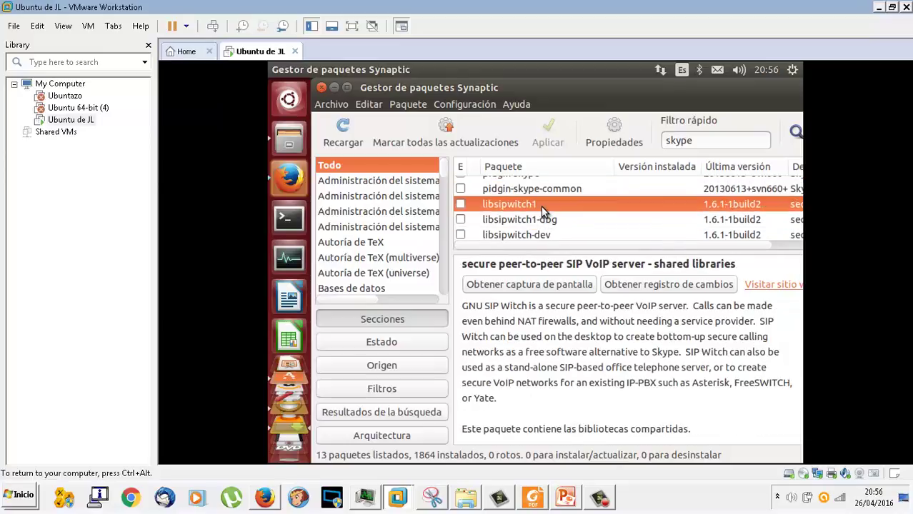
pyautogui.scroll(-5, 541, 208)
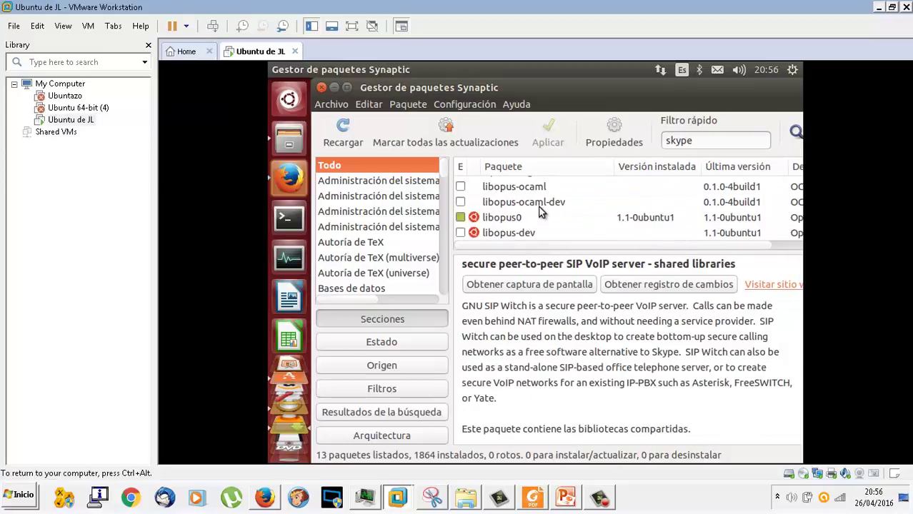
pyautogui.click(537, 217)
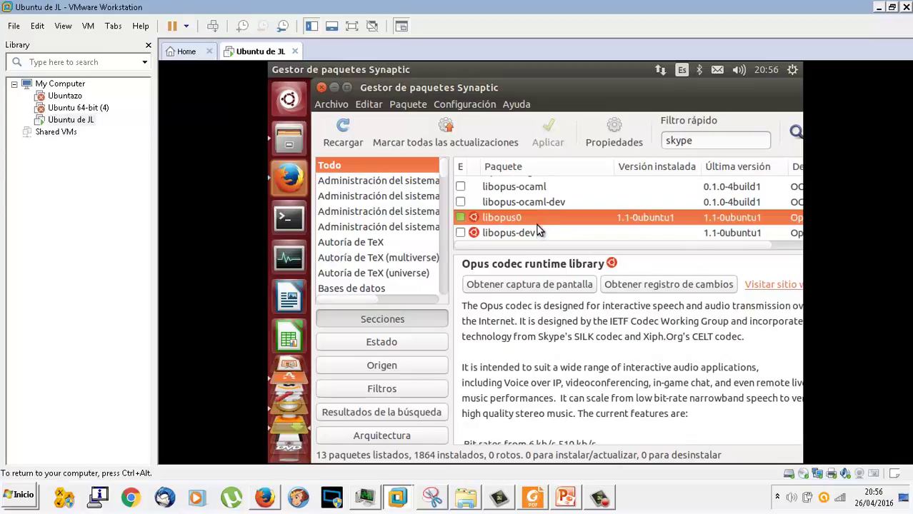
pyautogui.click(537, 229)
pyautogui.click(536, 202)
pyautogui.scroll(1, 536, 200)
pyautogui.click(536, 201)
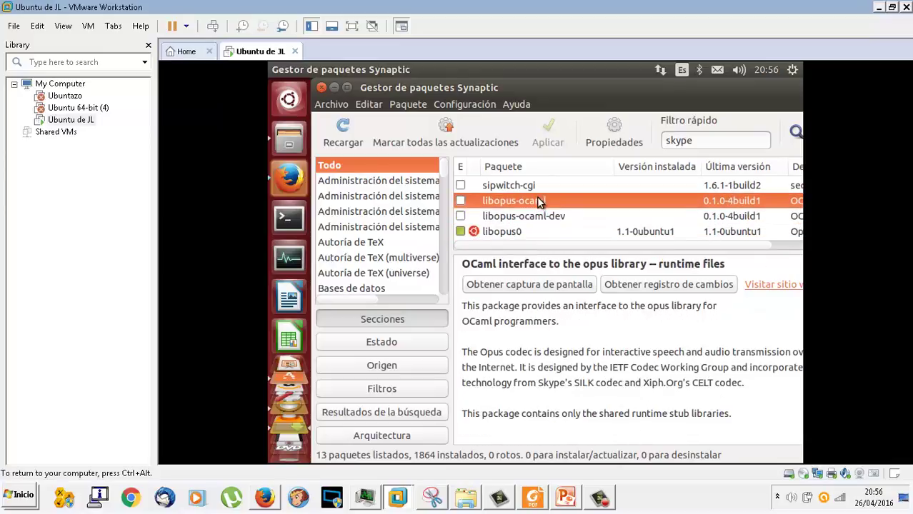
pyautogui.click(535, 191)
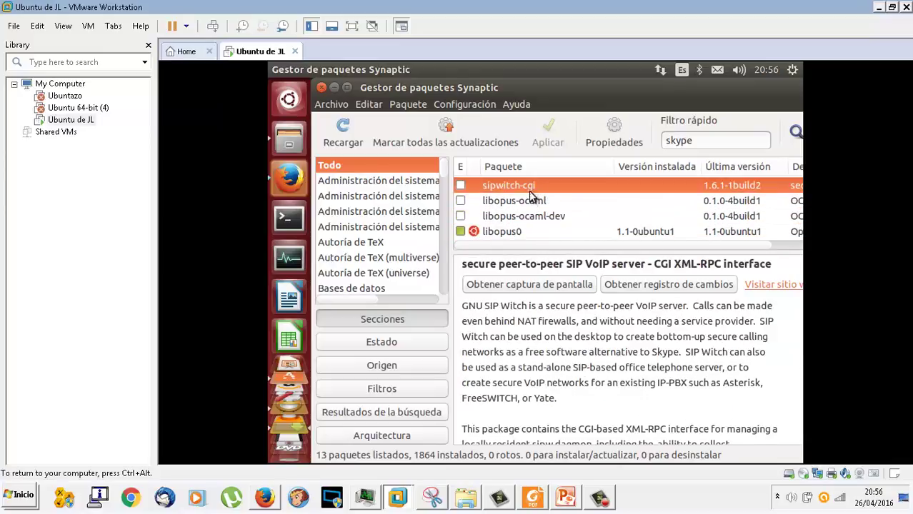
# Step: Return to the Skype Wikipedia article in Firefox and close the donation appeal covering it
pyautogui.scroll(7, 530, 194)
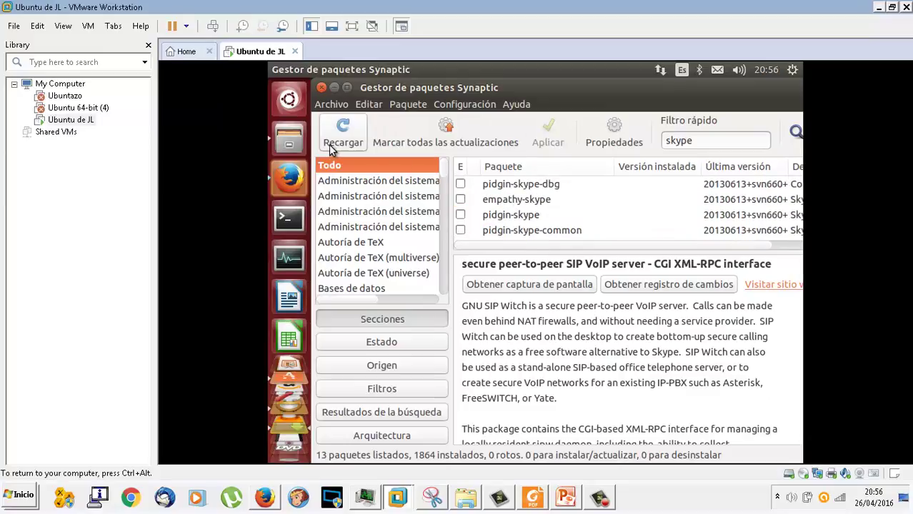
pyautogui.click(293, 177)
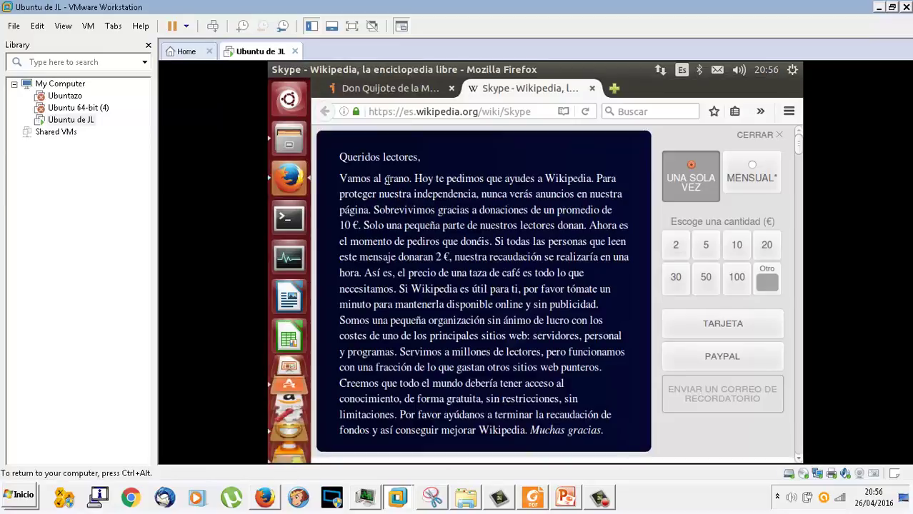
pyautogui.click(766, 136)
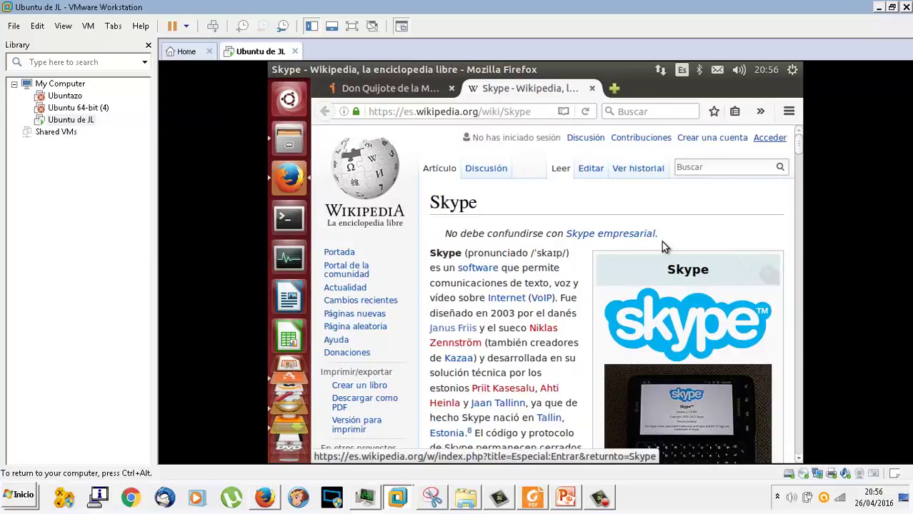
pyautogui.scroll(-3, 465, 244)
pyautogui.scroll(3, 464, 245)
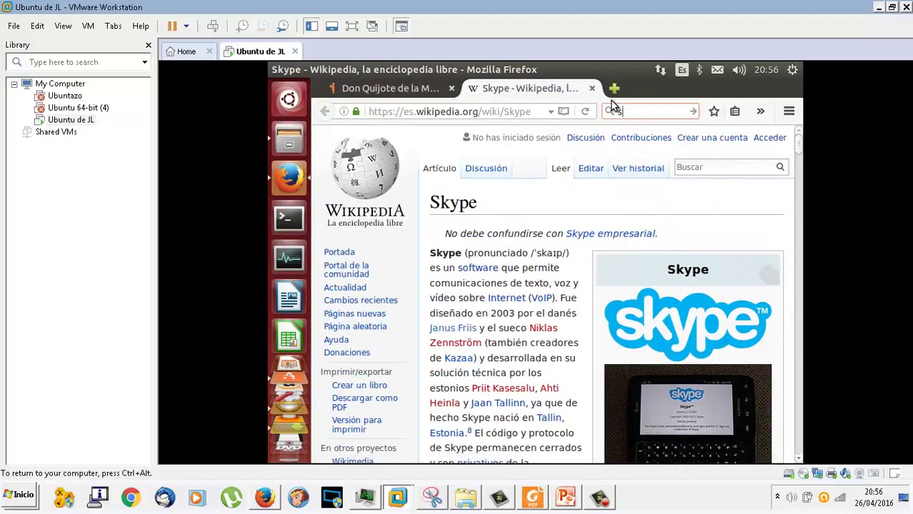
# Step: Search the web for "skype" and open the Descargar Skype page from the skype.com results
pyautogui.write('skype')
pyautogui.press('Return')
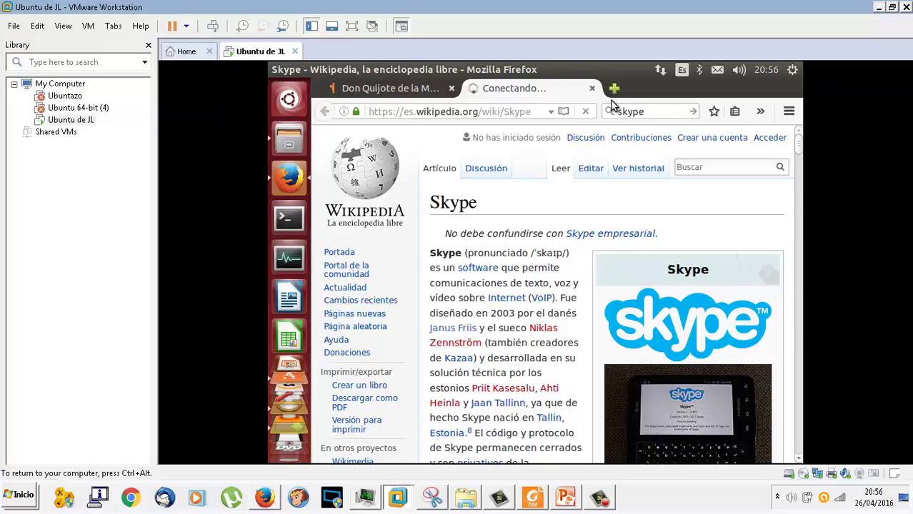
pyautogui.scroll(-2, 530, 247)
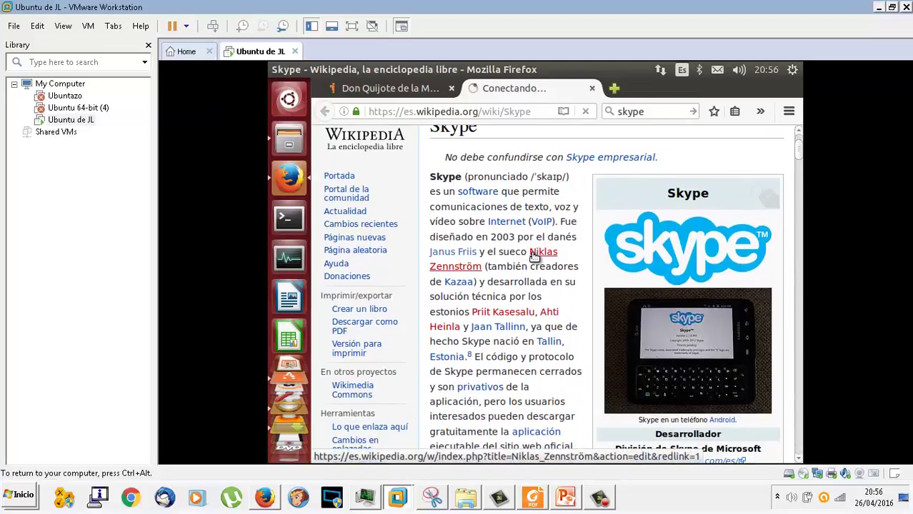
pyautogui.scroll(-2, 535, 255)
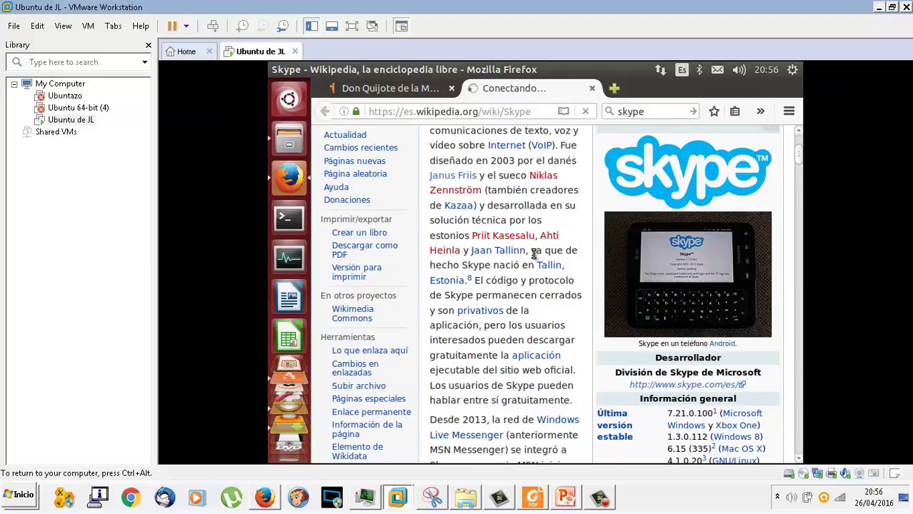
pyautogui.scroll(-1, 534, 255)
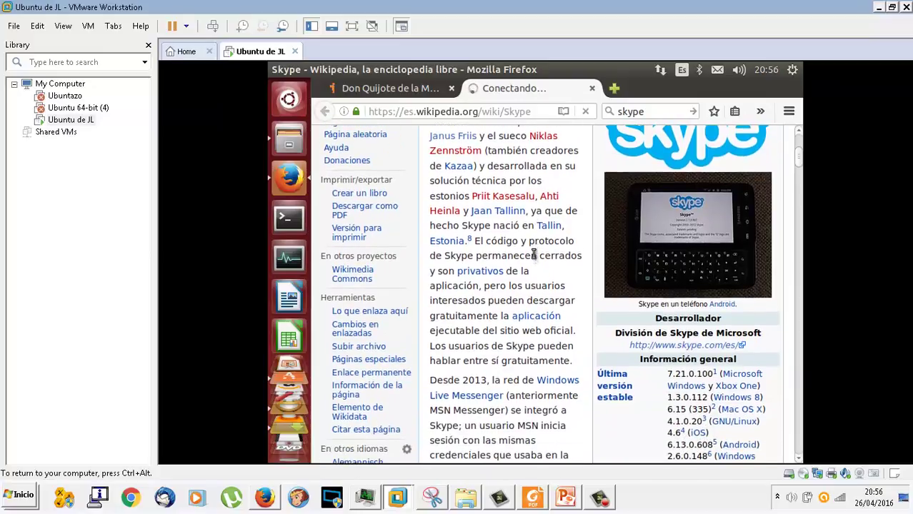
pyautogui.scroll(-1, 534, 255)
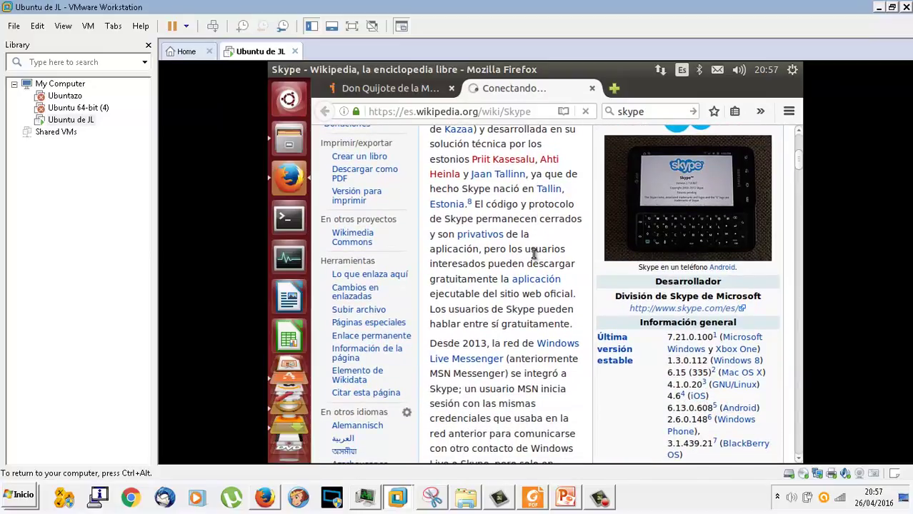
pyautogui.scroll(-3, 535, 255)
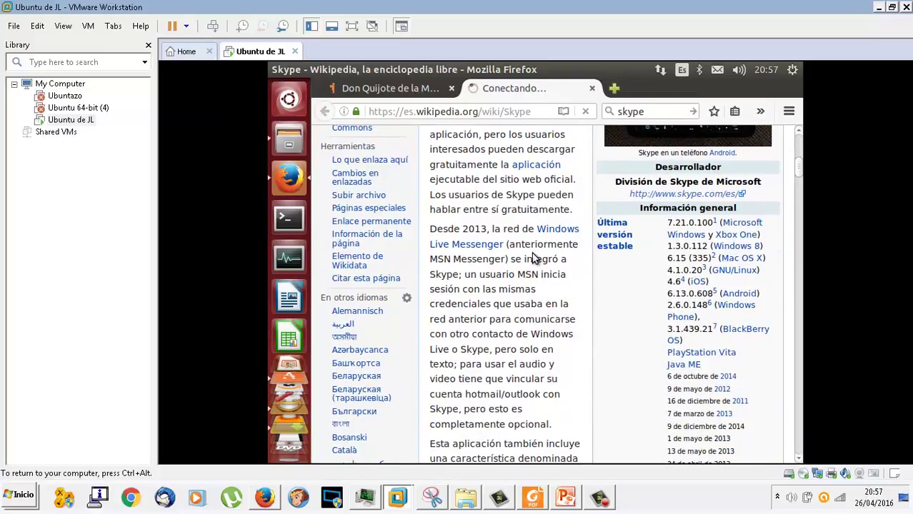
pyautogui.scroll(10, 532, 257)
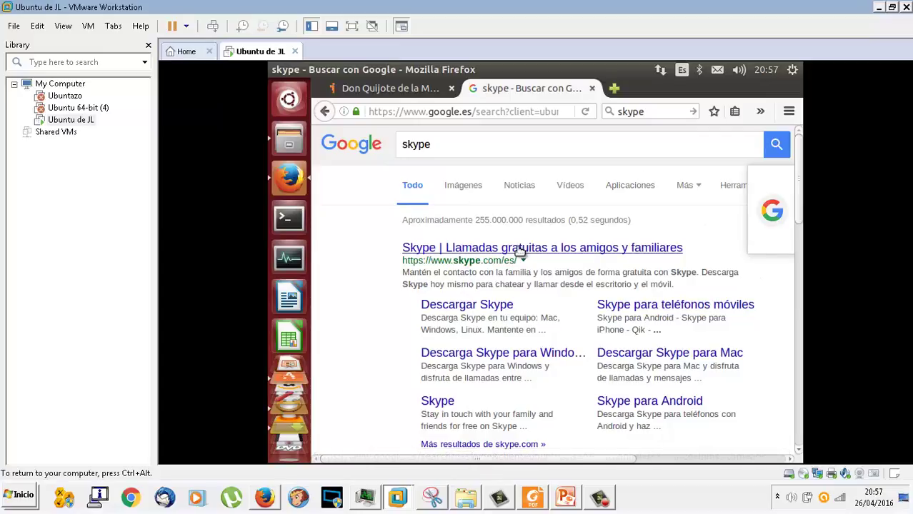
pyautogui.click(495, 304)
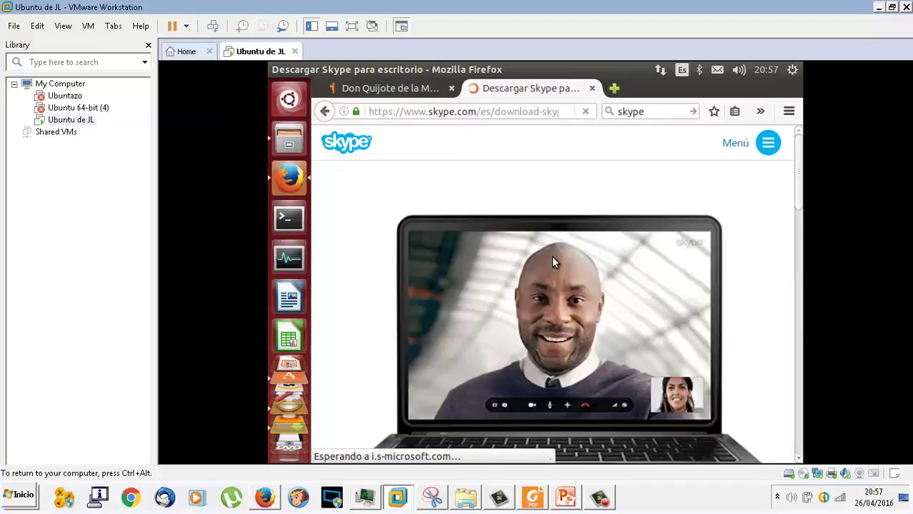
# Step: Choose Ubuntu 10.04 32-bit as the Skype for Linux distribution and save the skype-ubuntu-lucid_4.3.0.37-1_i386.deb file
pyautogui.scroll(-5, 552, 256)
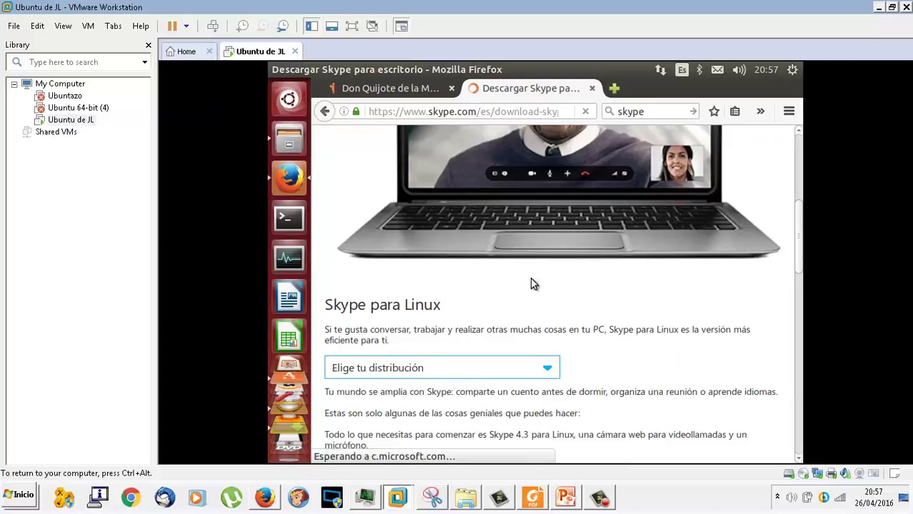
pyautogui.click(547, 365)
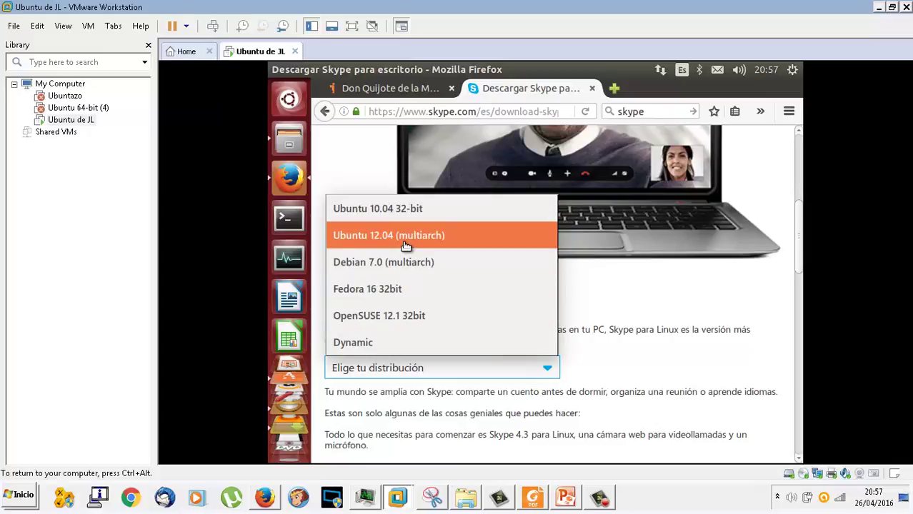
pyautogui.click(407, 209)
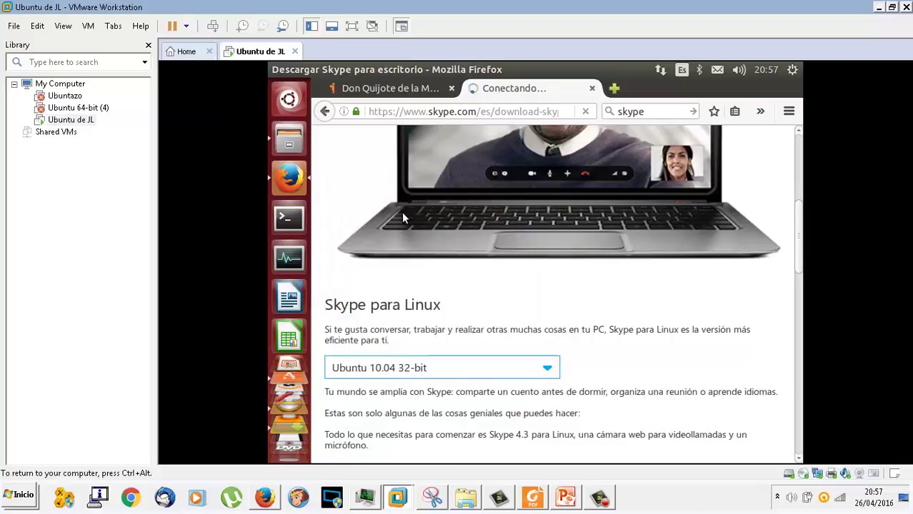
pyautogui.scroll(-2, 466, 297)
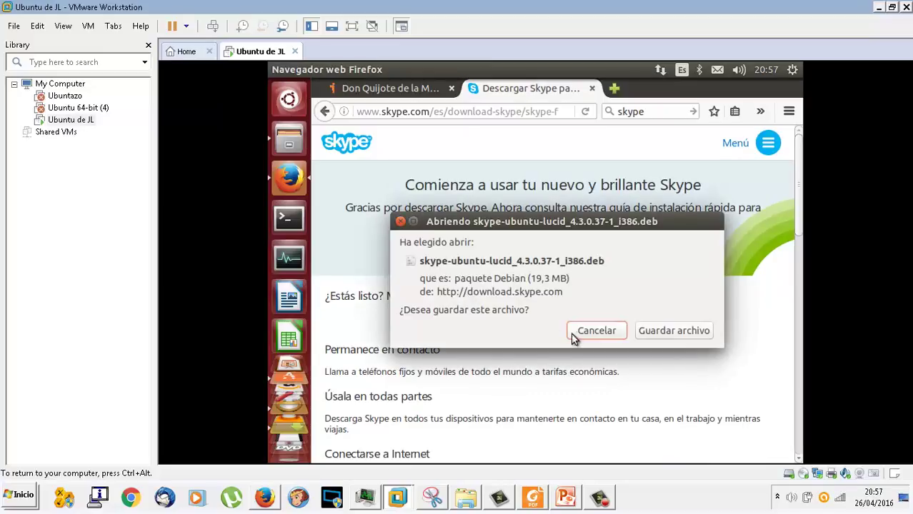
pyautogui.click(684, 327)
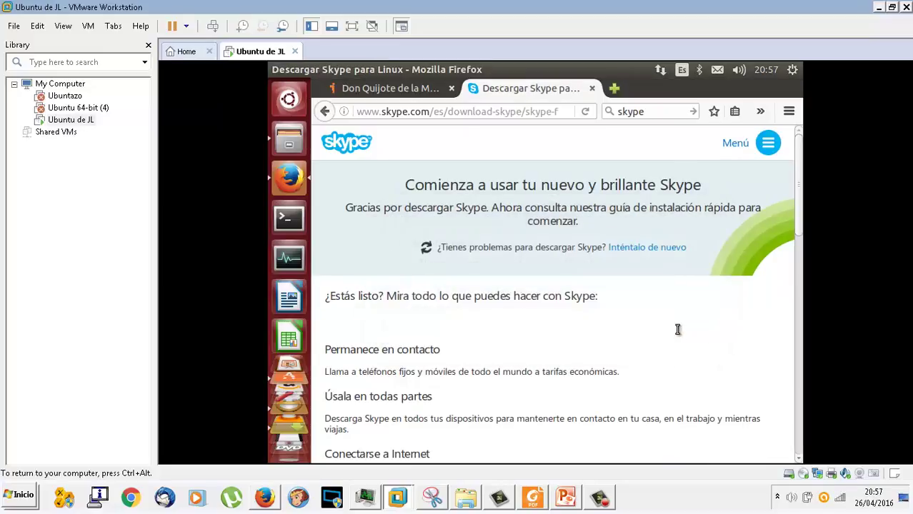
# Step: Try to open the downloaded skype-ubuntu-lucid_4.3.0.37-1_i386.deb package directly from Firefox's download list
pyautogui.click(760, 112)
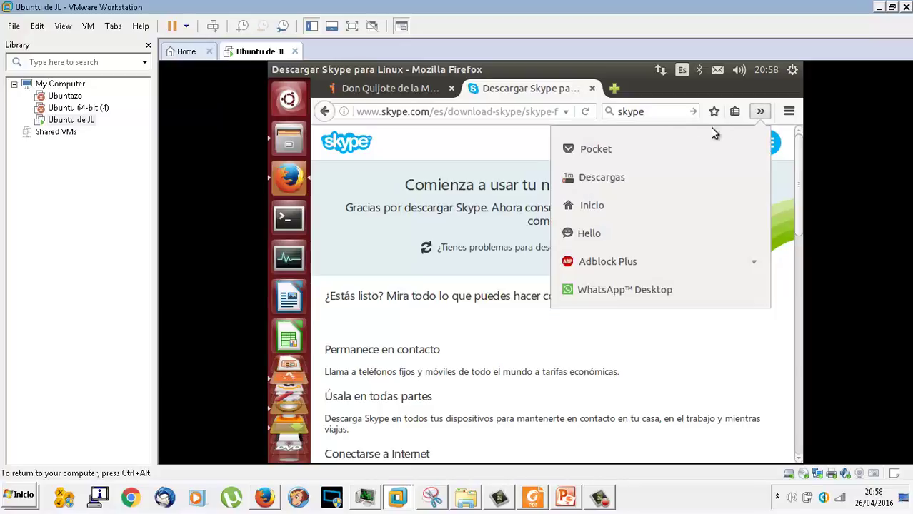
pyautogui.click(624, 177)
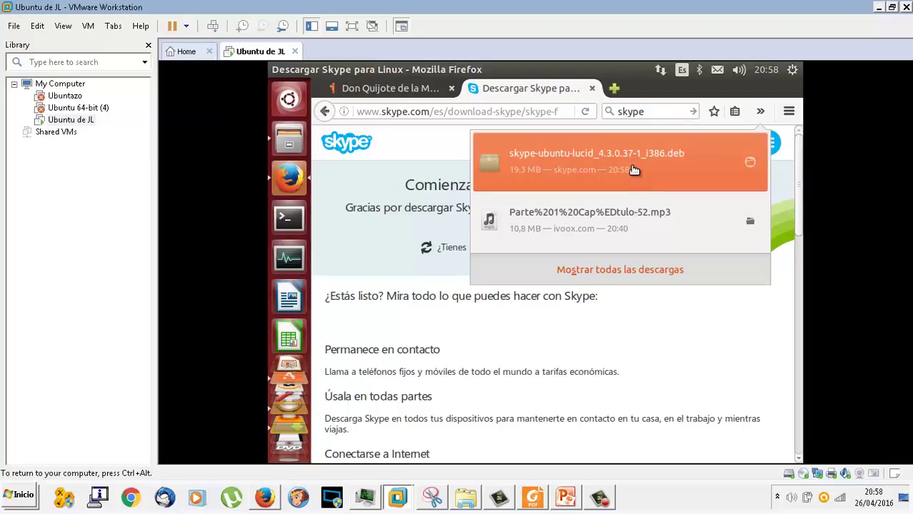
pyautogui.click(631, 169)
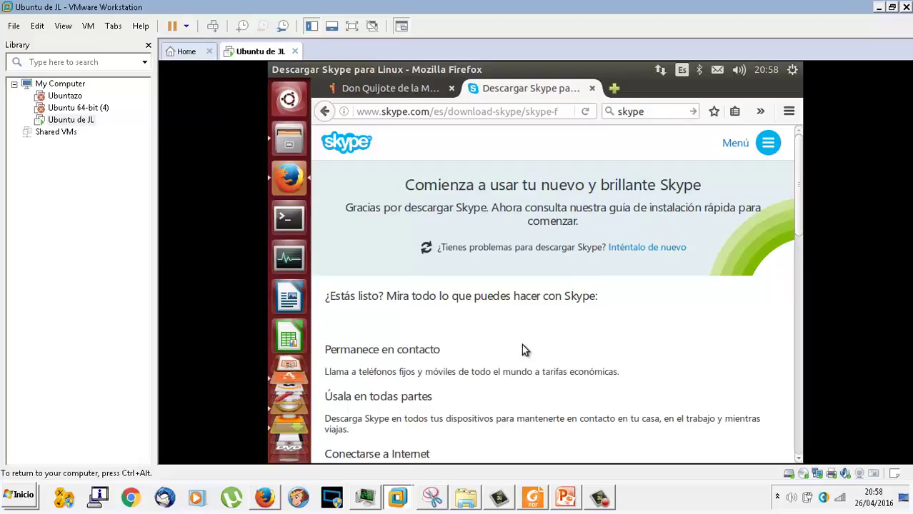
pyautogui.scroll(-5, 521, 345)
pyautogui.scroll(5, 521, 344)
pyautogui.click(760, 111)
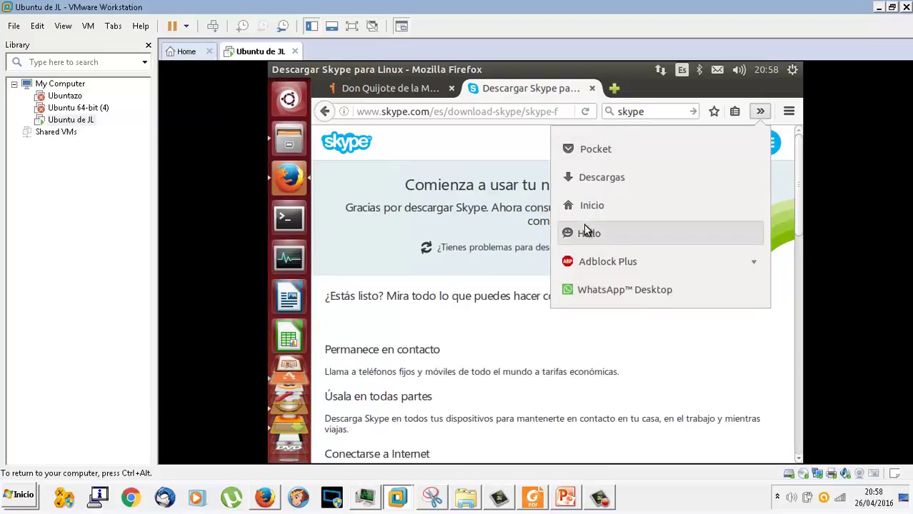
pyautogui.click(595, 179)
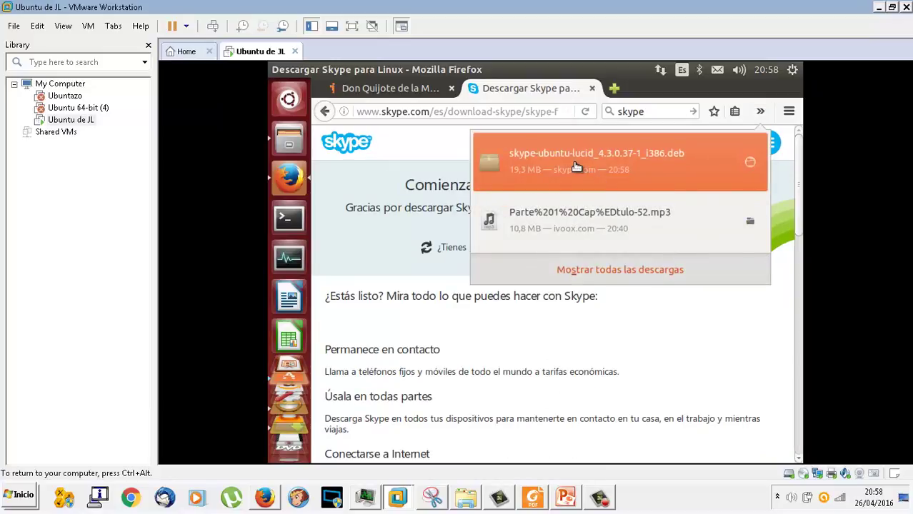
pyautogui.click(576, 164)
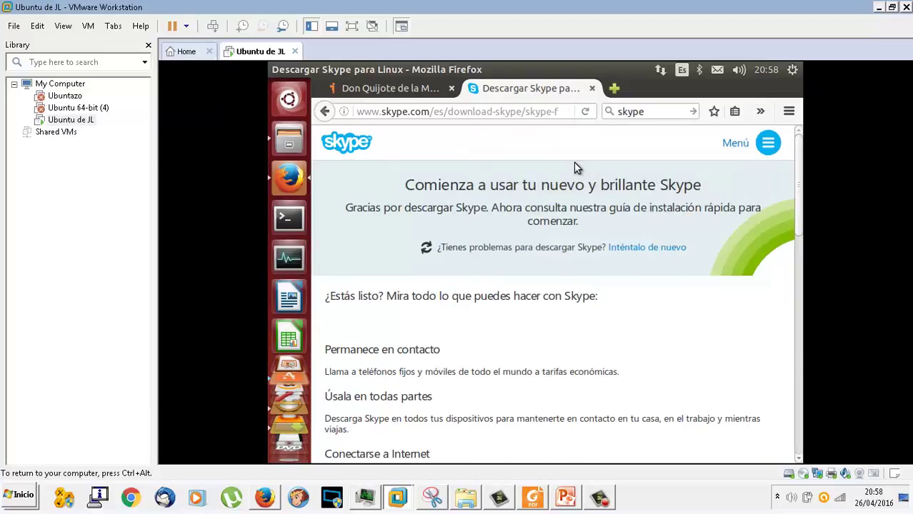
# Step: Open the folder containing the downloaded Skype .deb package from Firefox's download list
pyautogui.click(760, 111)
pyautogui.click(645, 177)
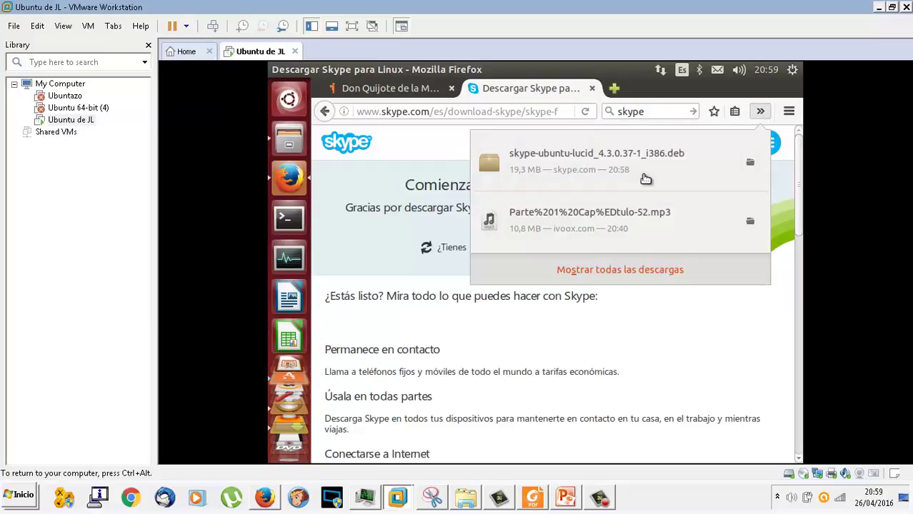
pyautogui.rightClick(637, 170)
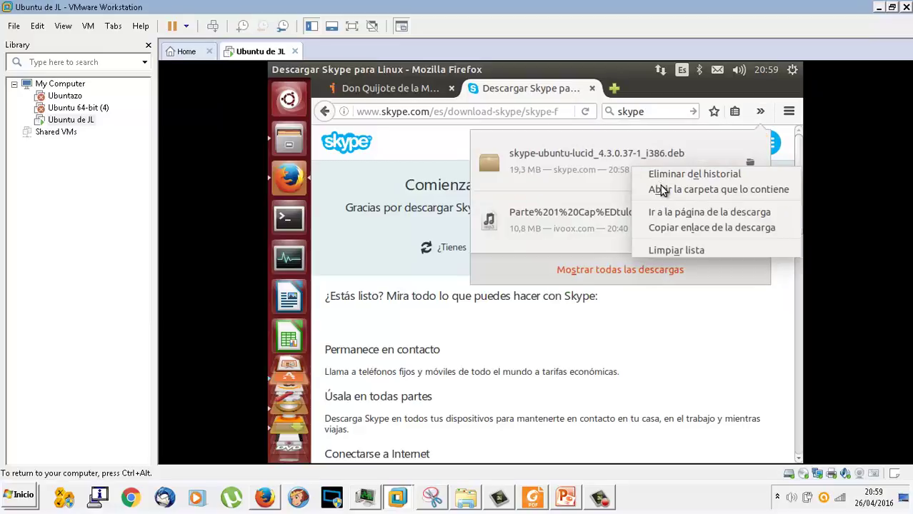
pyautogui.click(661, 190)
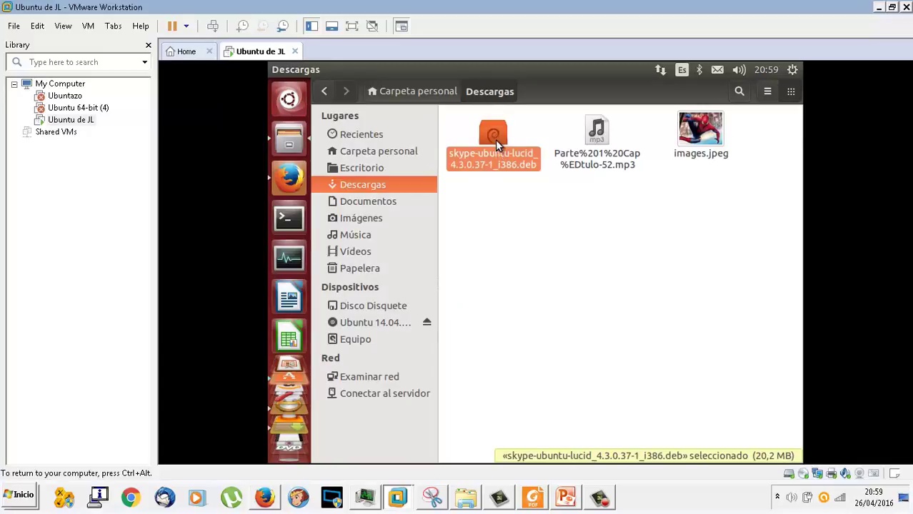
# Step: Open the Skype .deb package with the Ubuntu Software Center and start its installation
pyautogui.doubleClick(496, 145)
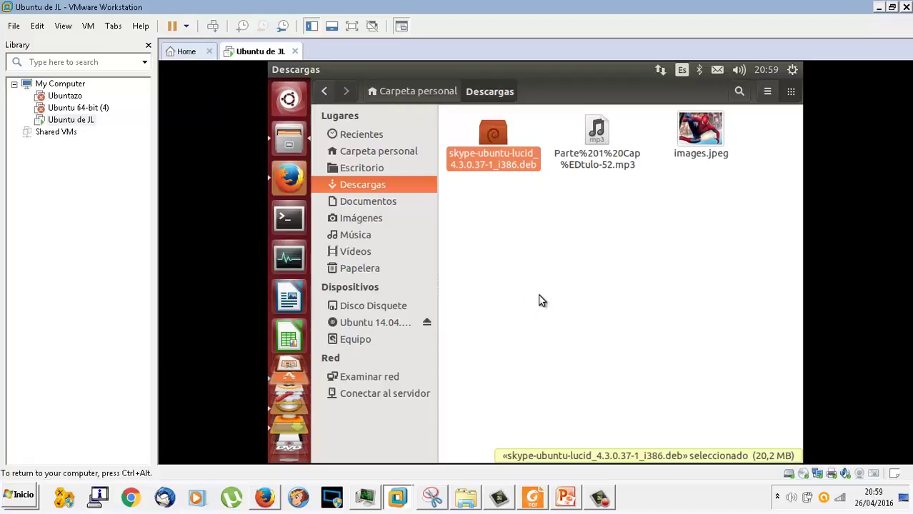
pyautogui.rightClick(499, 131)
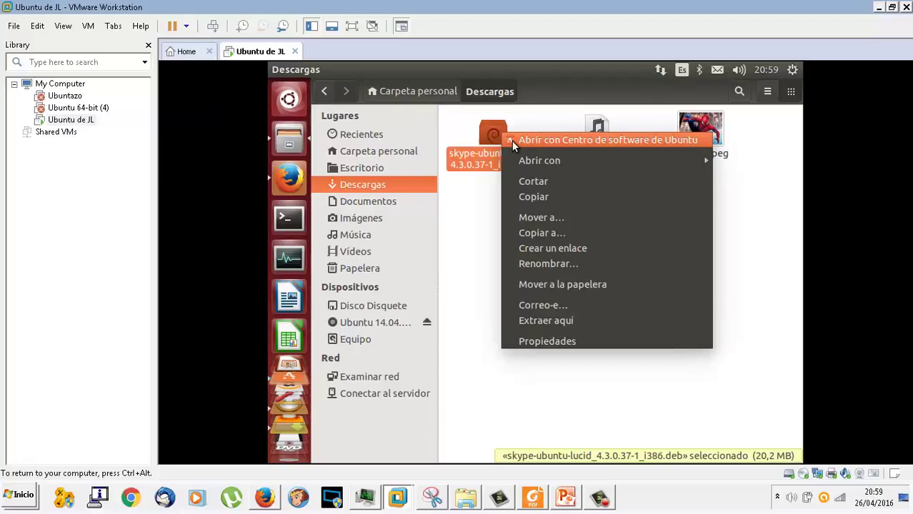
pyautogui.click(512, 141)
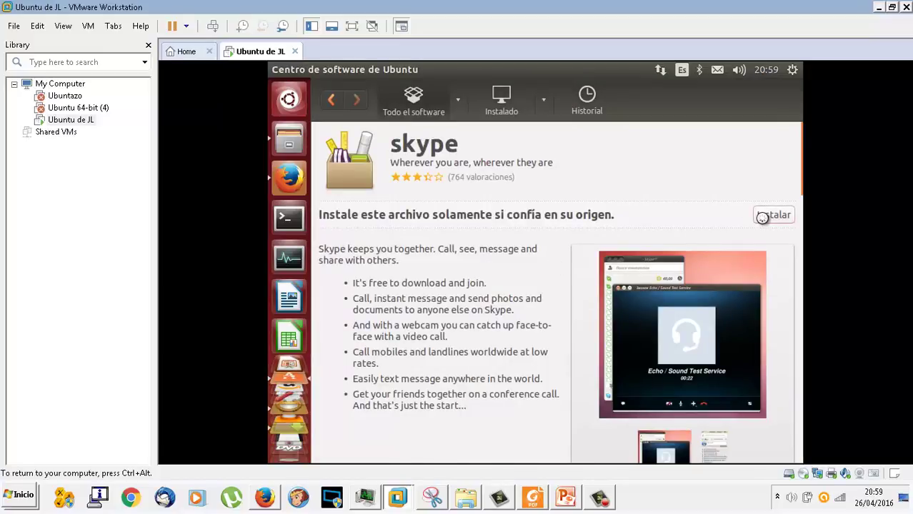
pyautogui.click(762, 216)
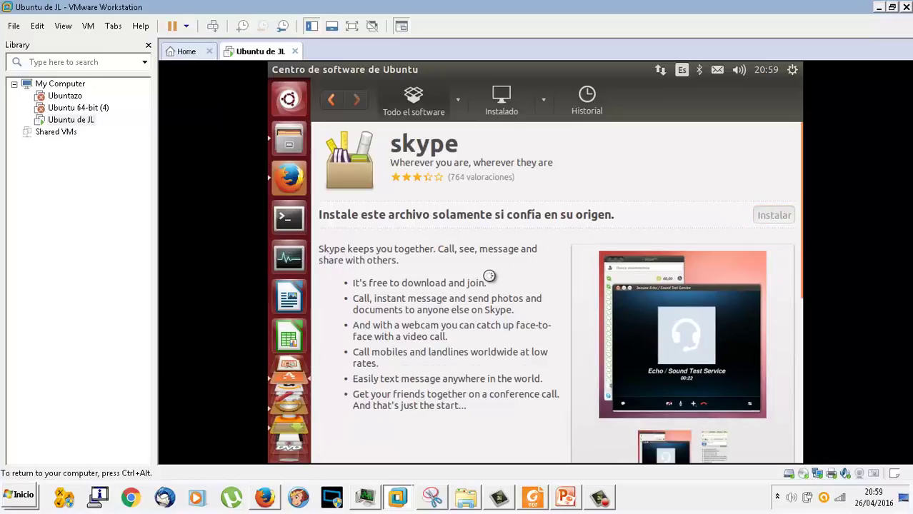